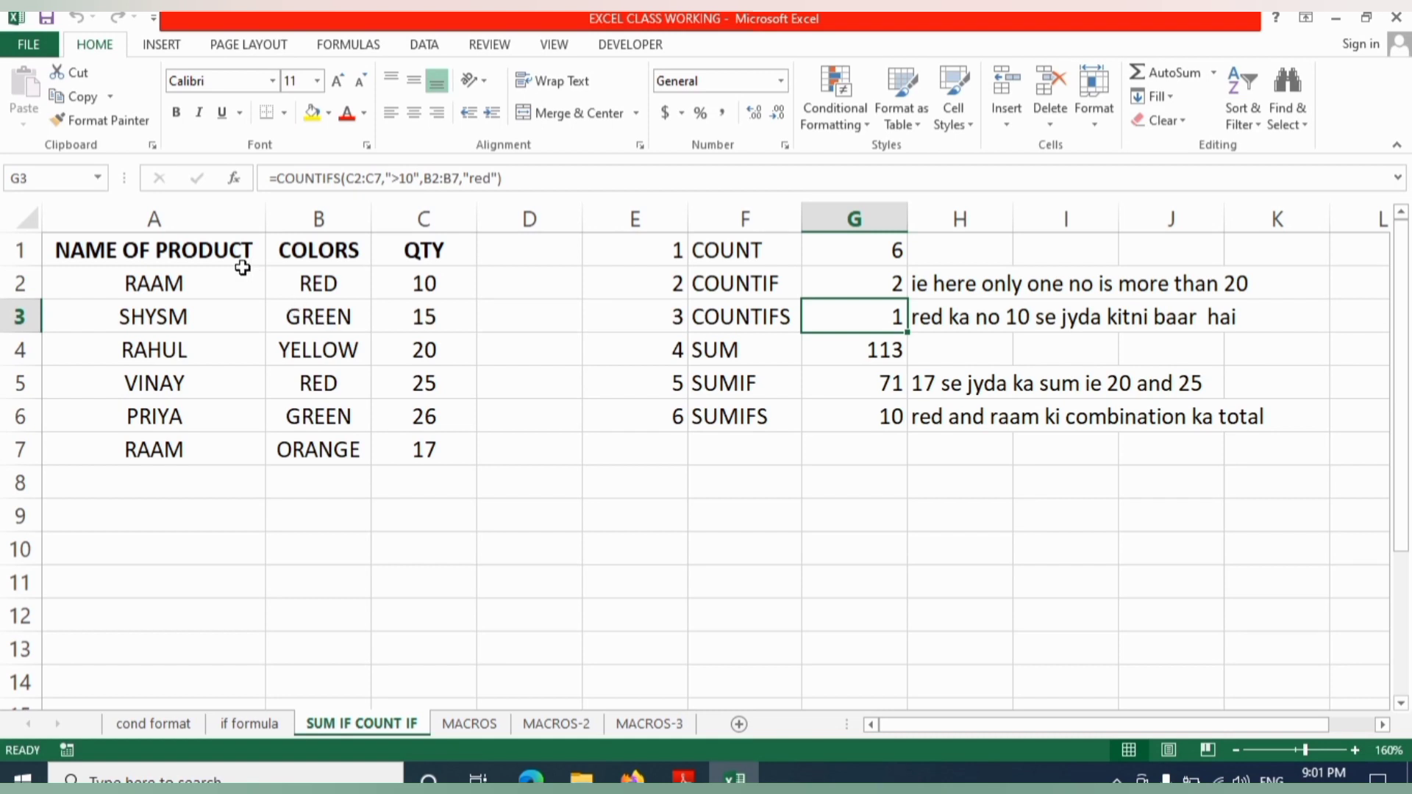
Step: Review the product name, colour and quantity headers and the data beneath them in rows 2 to 7
click(147, 251)
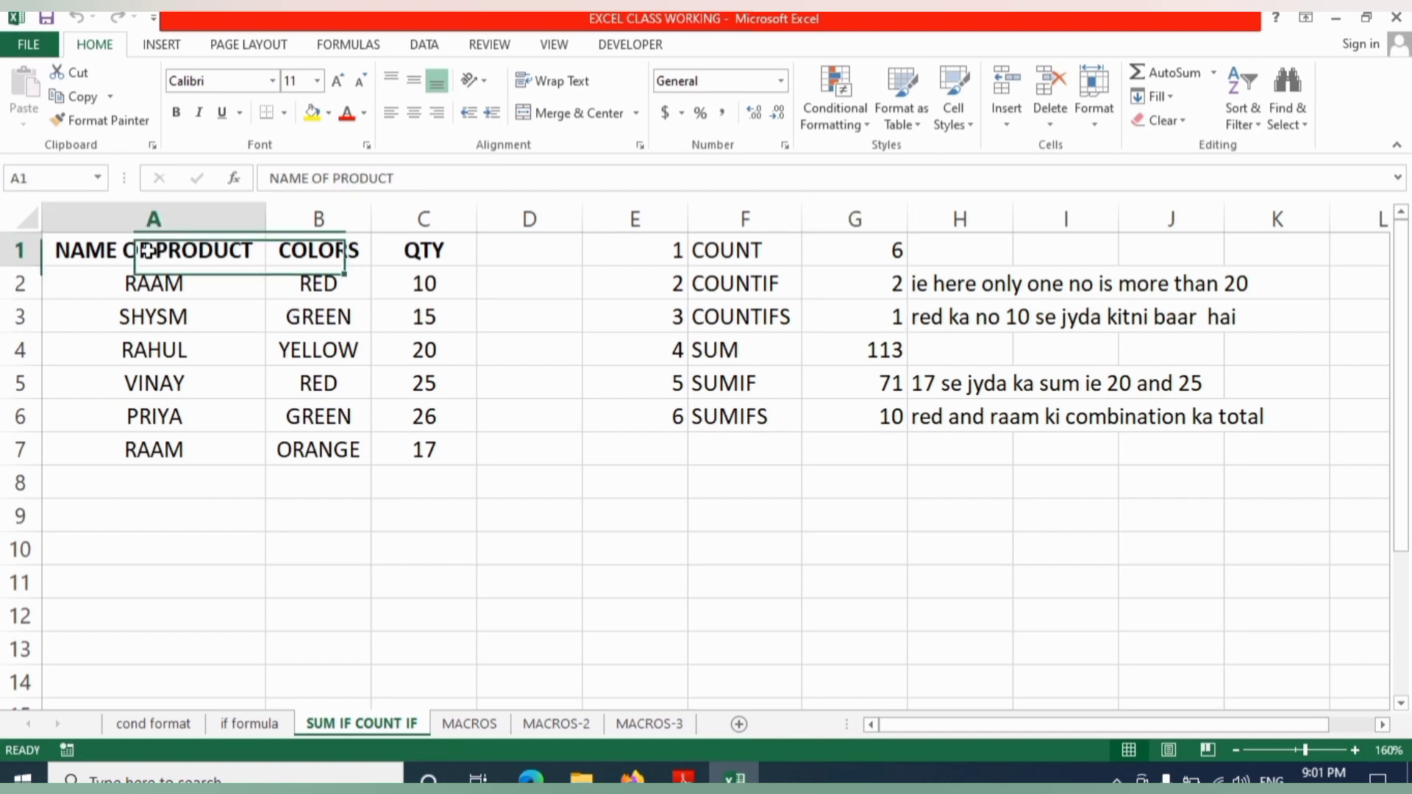
click(321, 251)
click(445, 253)
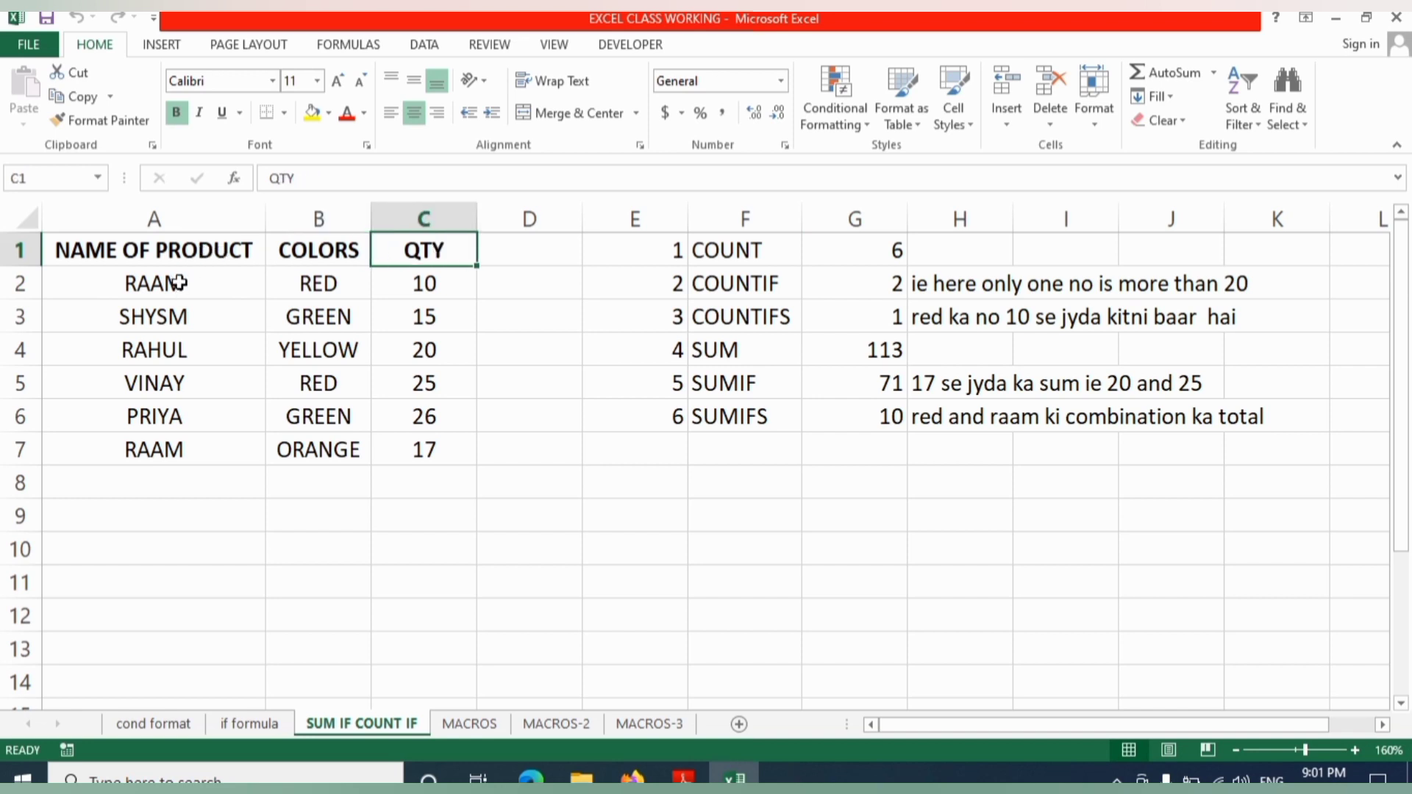
drag(178, 284, 175, 457)
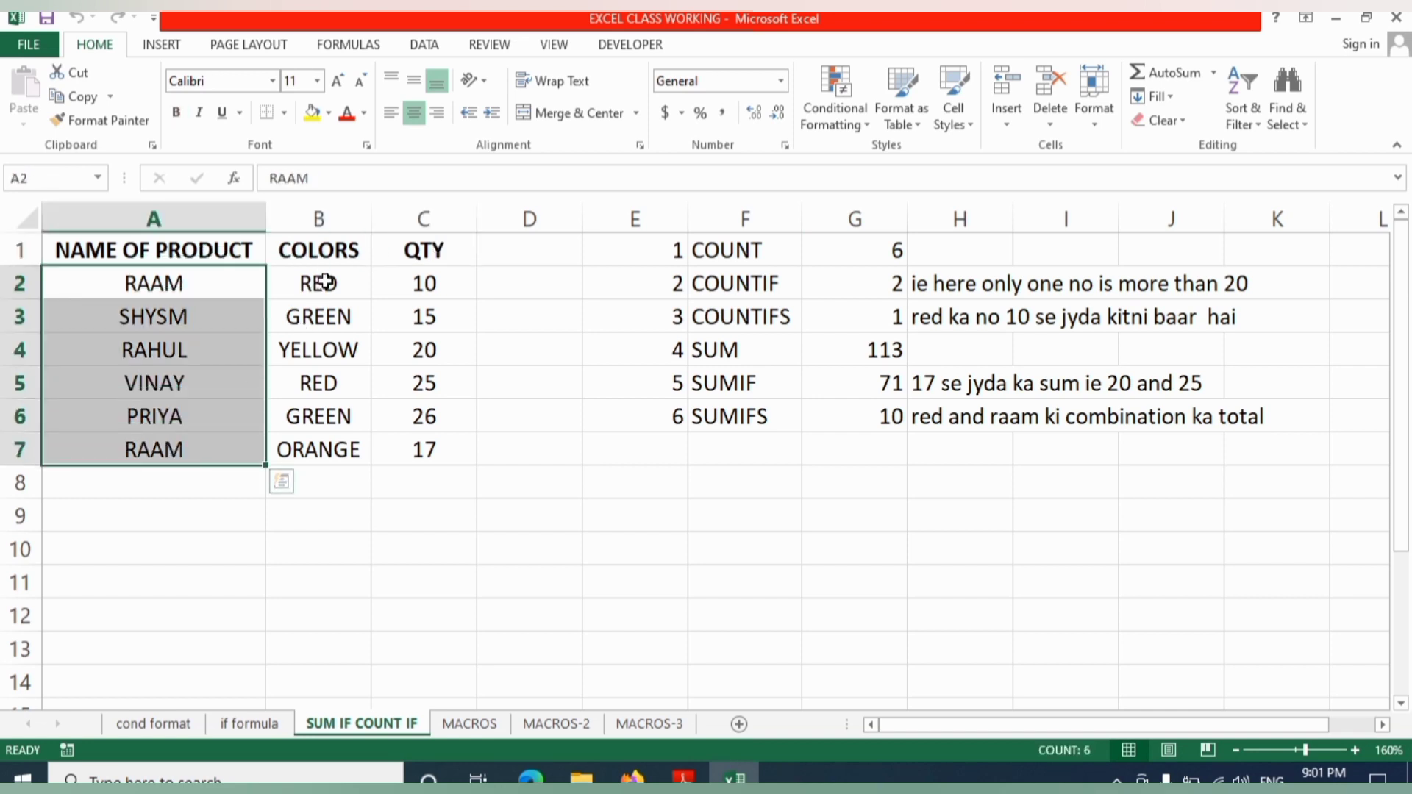
click(180, 286)
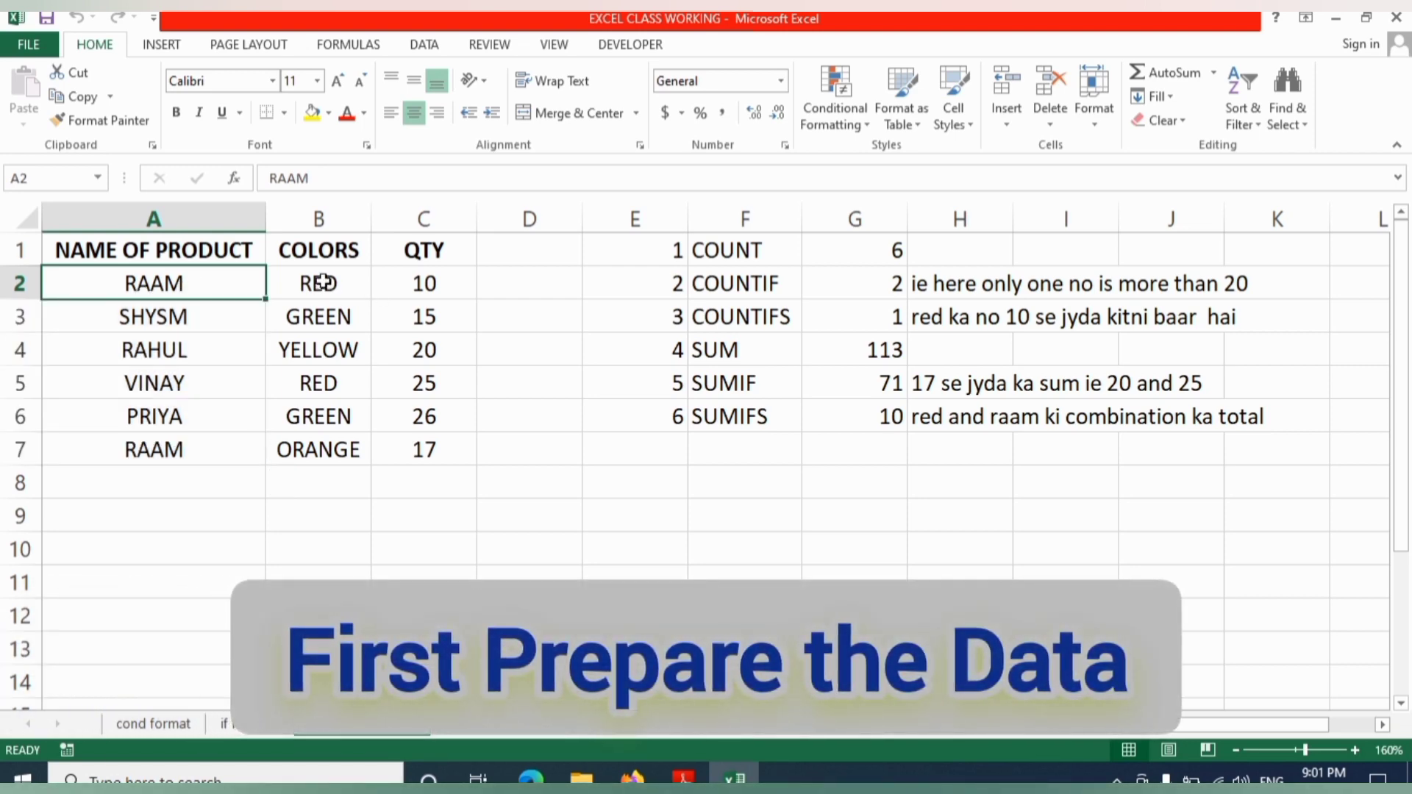
drag(317, 284, 328, 447)
drag(441, 284, 448, 439)
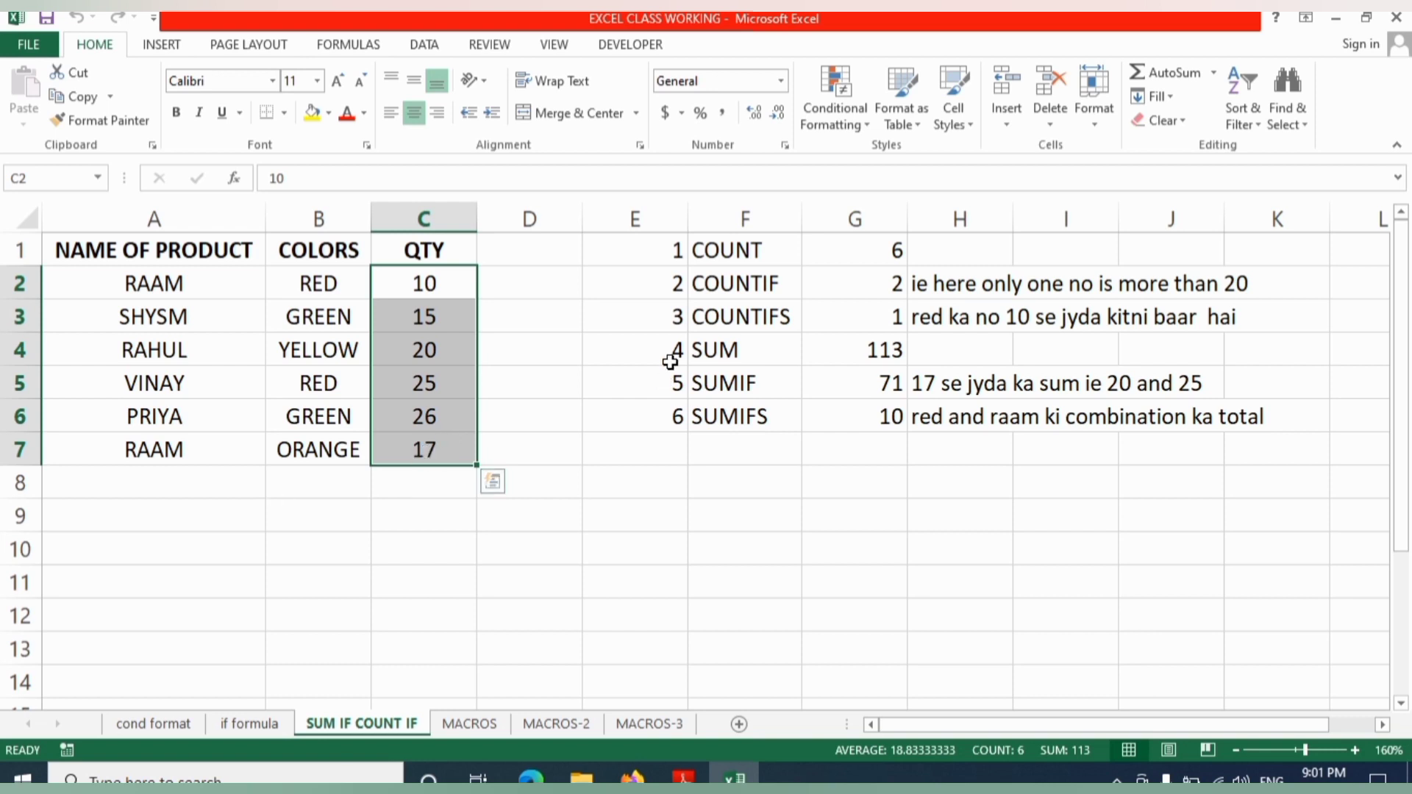
Step: Go through the function names listed in column F, from COUNT to SUMIFS
click(722, 250)
click(733, 282)
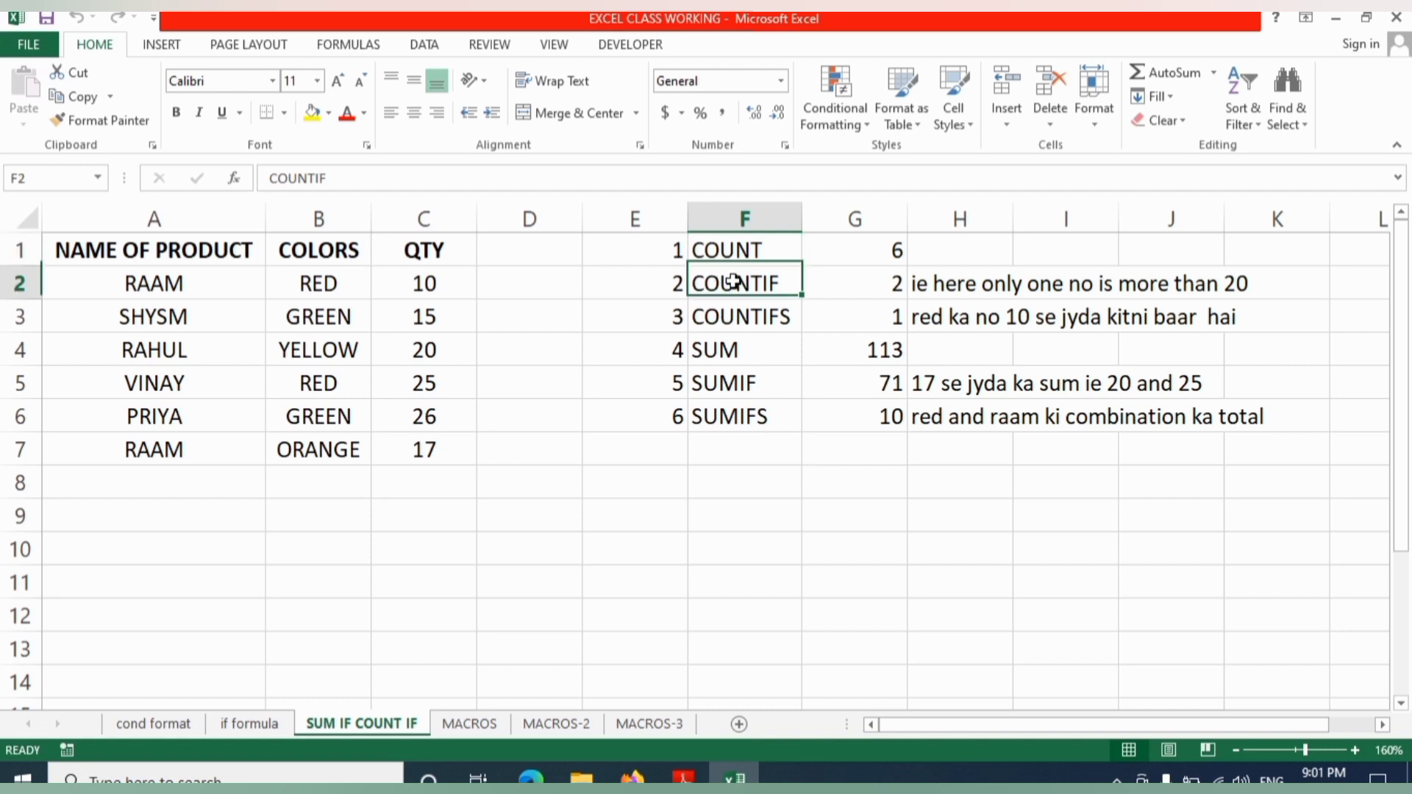
click(735, 322)
click(735, 359)
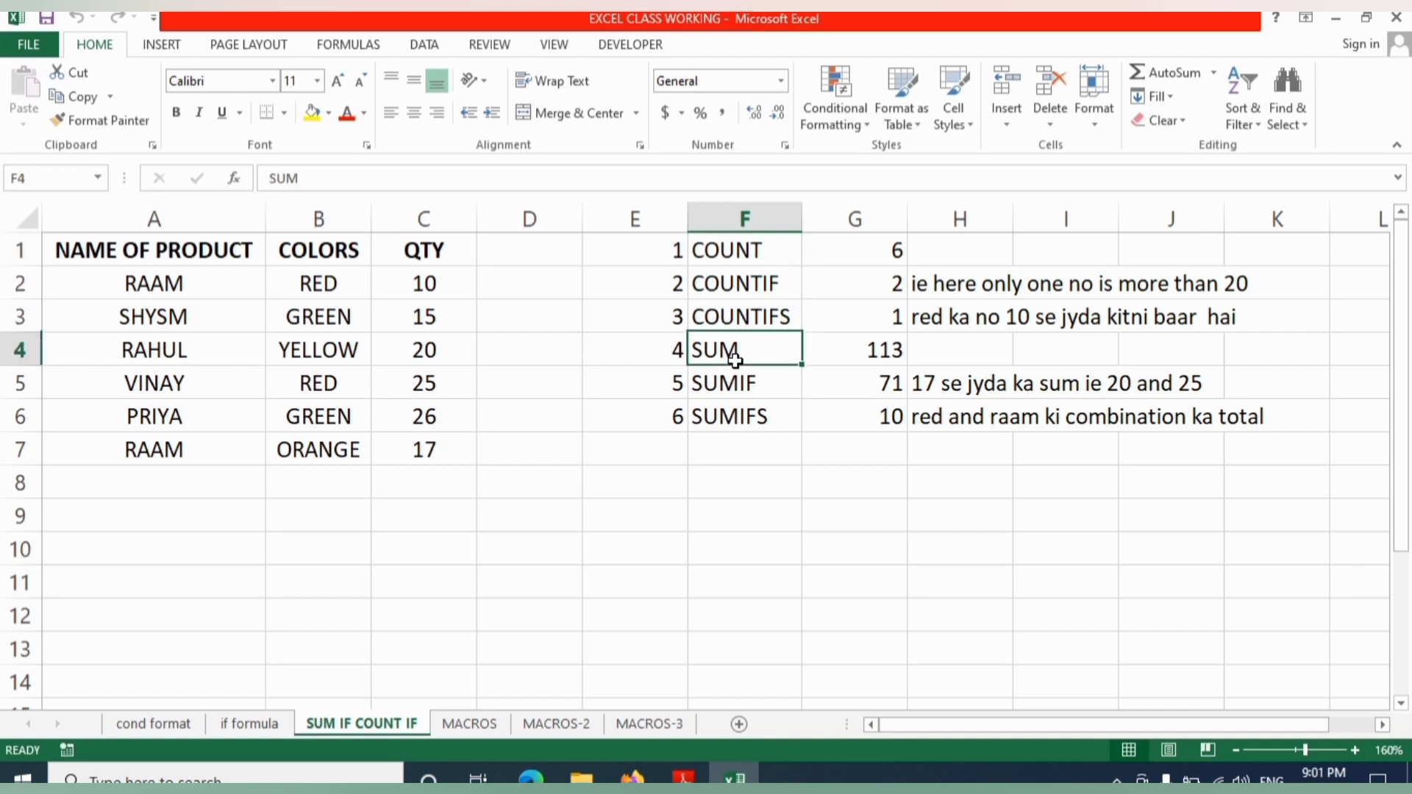
click(738, 419)
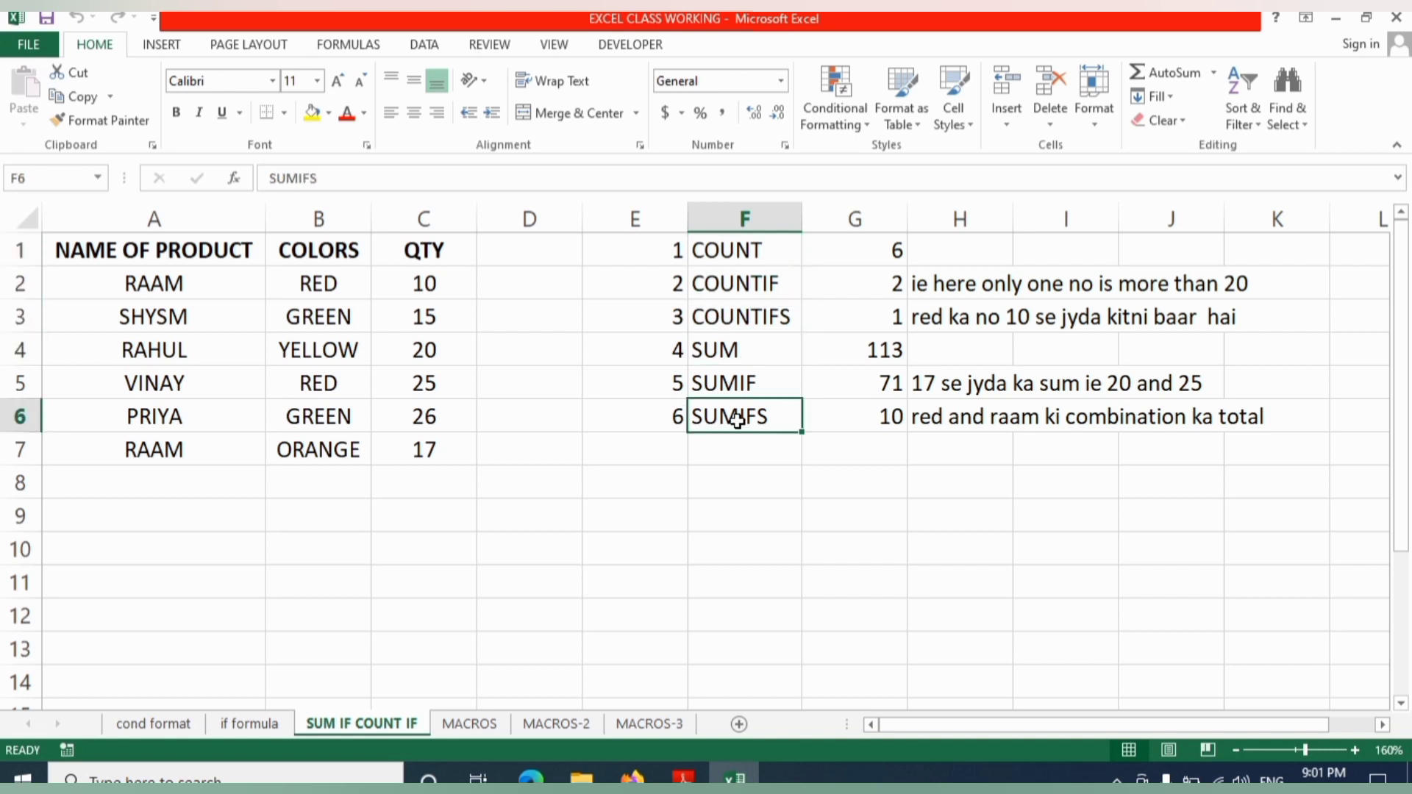
click(741, 252)
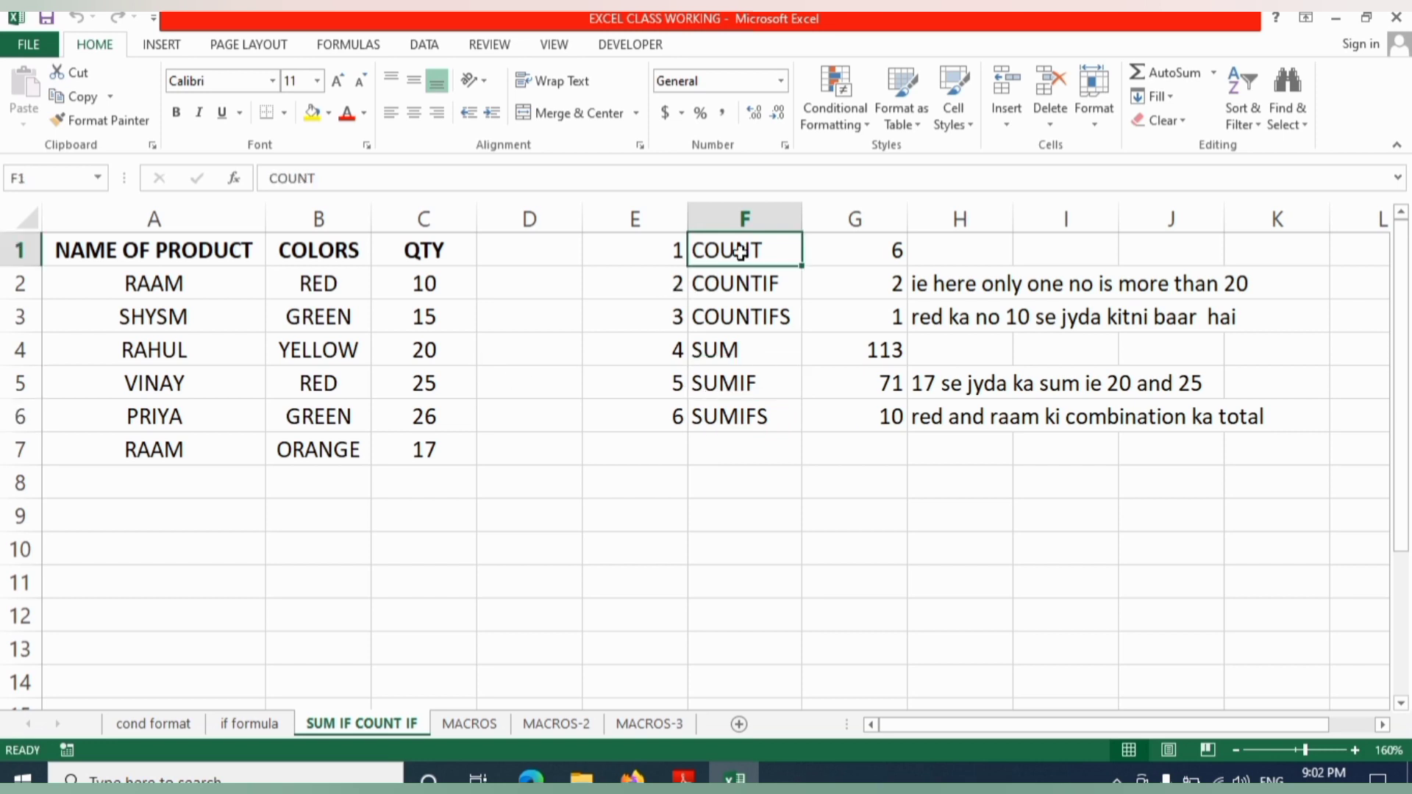
Step: Compare the numeric QTY data with the text entries in the product name and COLORS columns
click(593, 407)
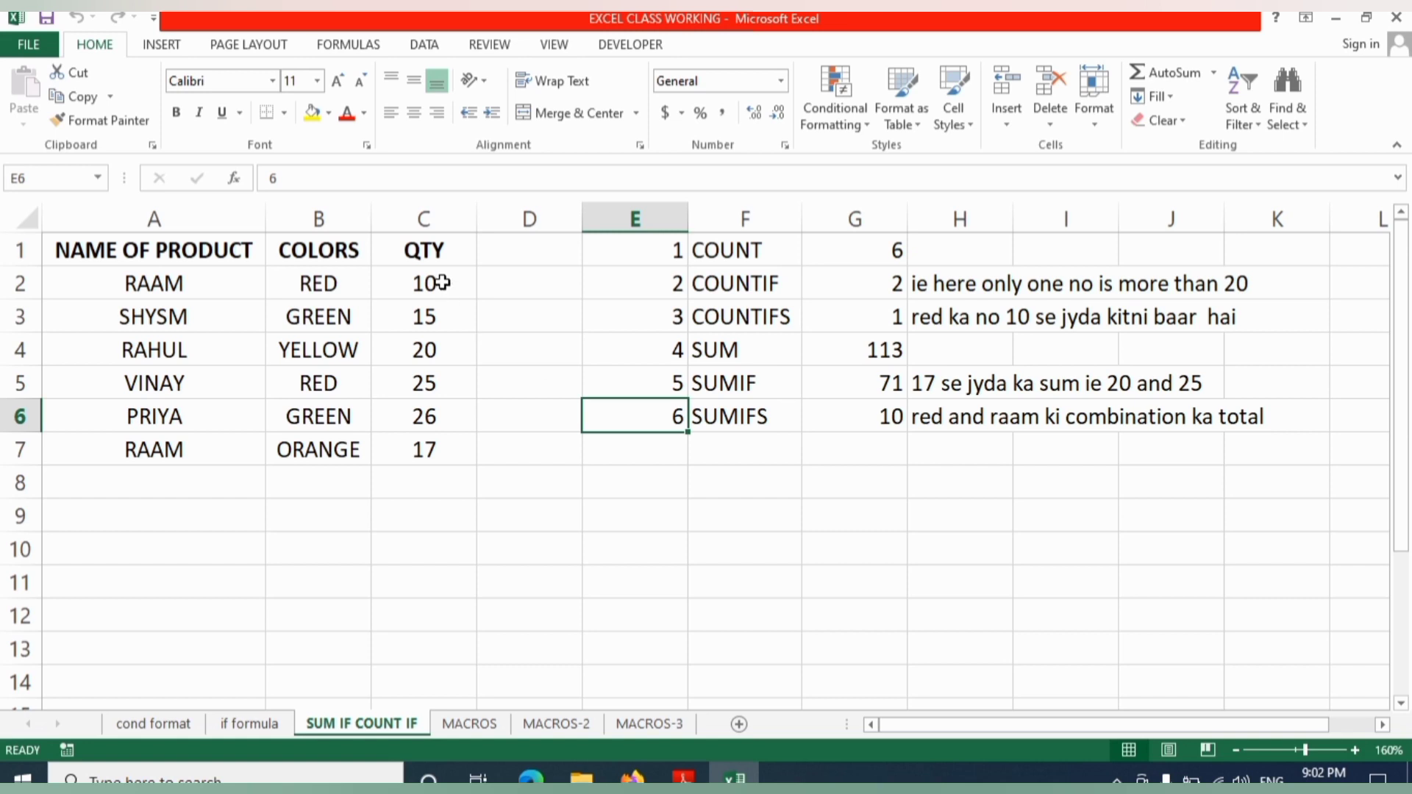
drag(438, 284, 446, 442)
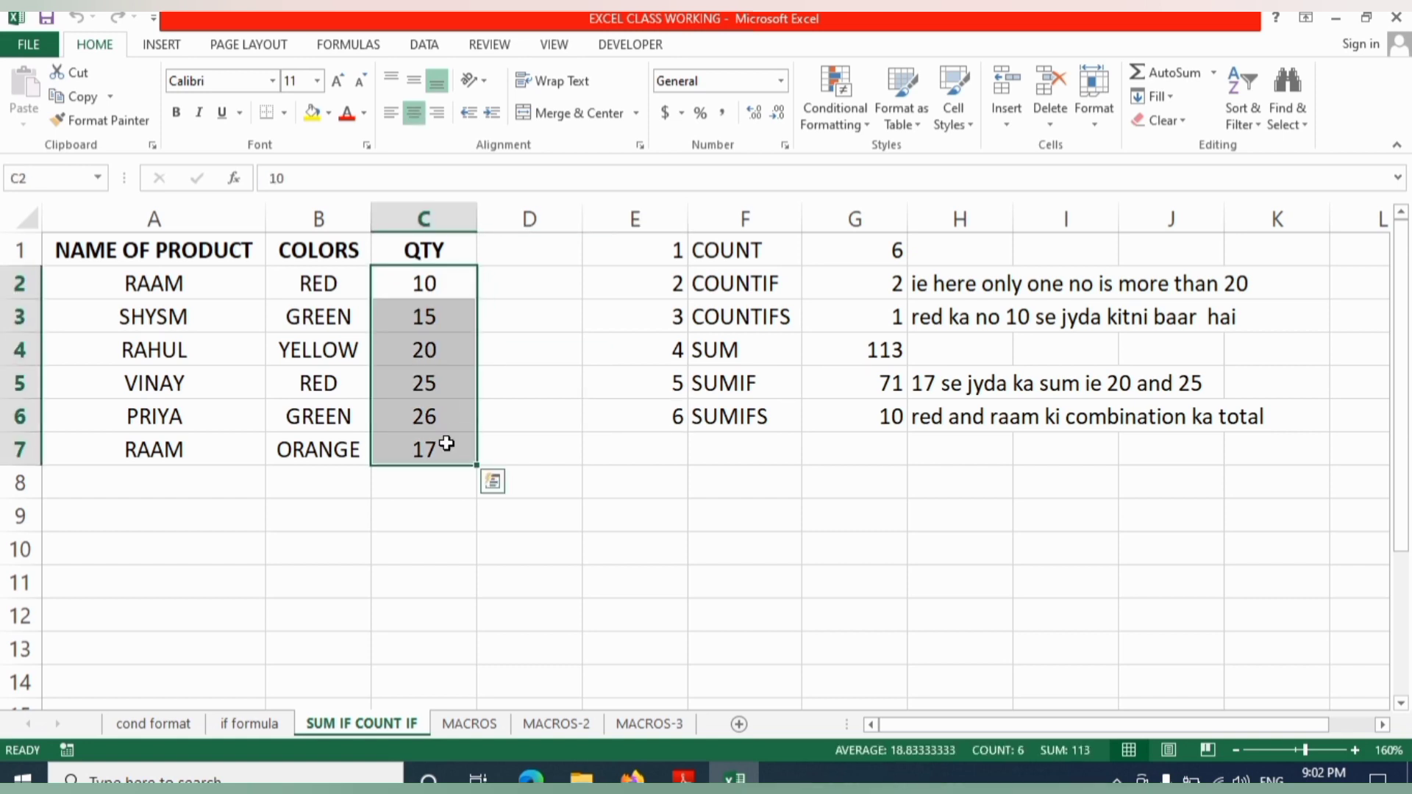
drag(328, 284, 345, 468)
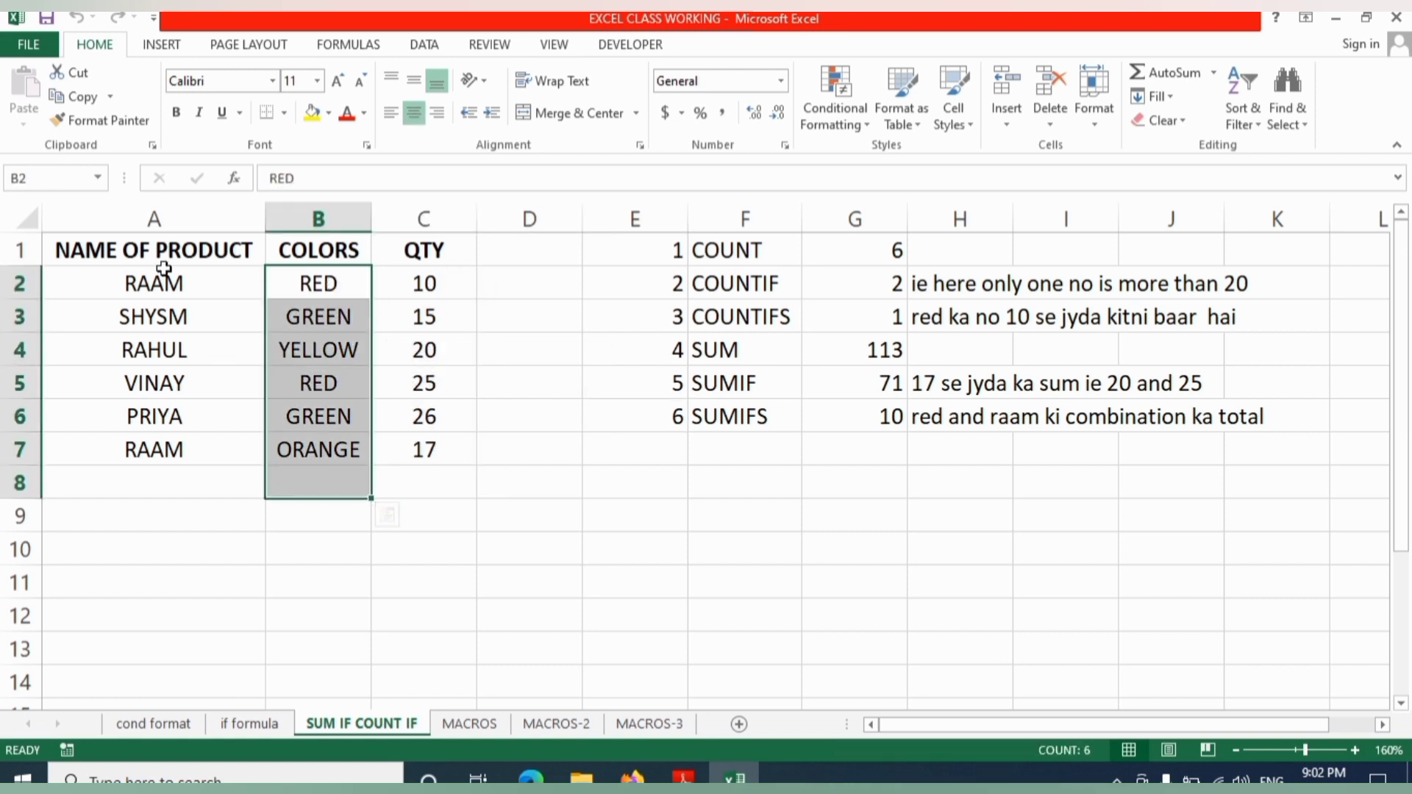
drag(163, 273, 158, 449)
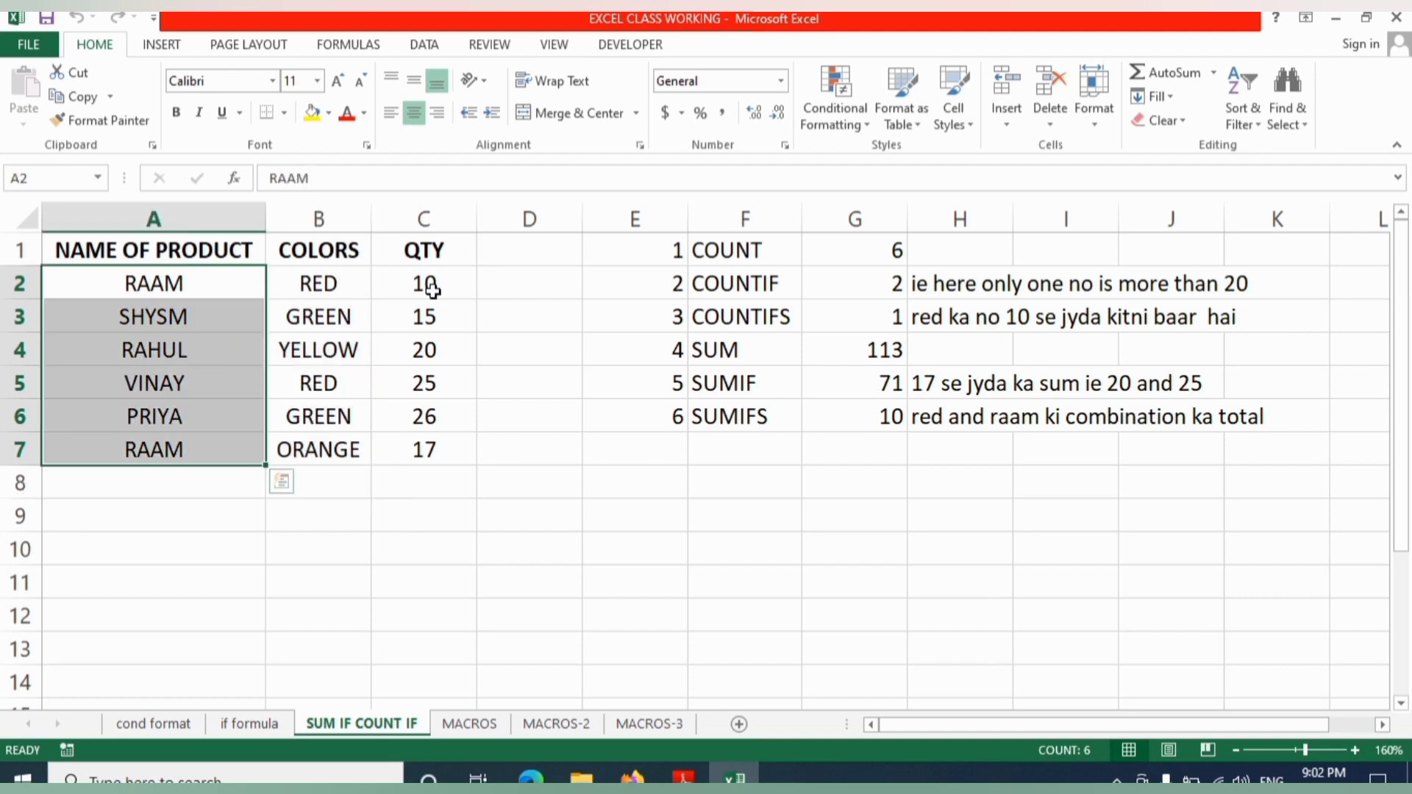
drag(261, 284, 442, 300)
drag(324, 286, 349, 454)
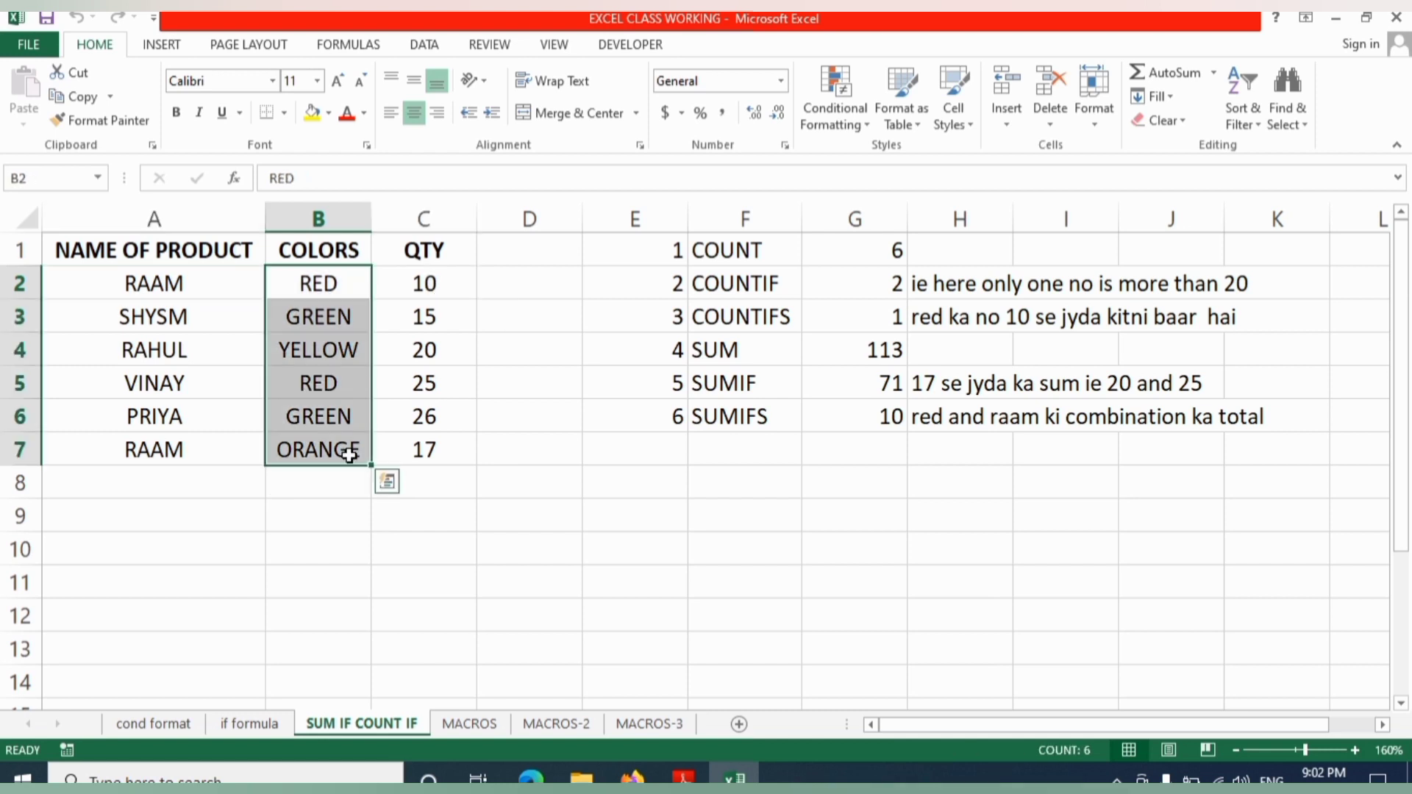
click(530, 417)
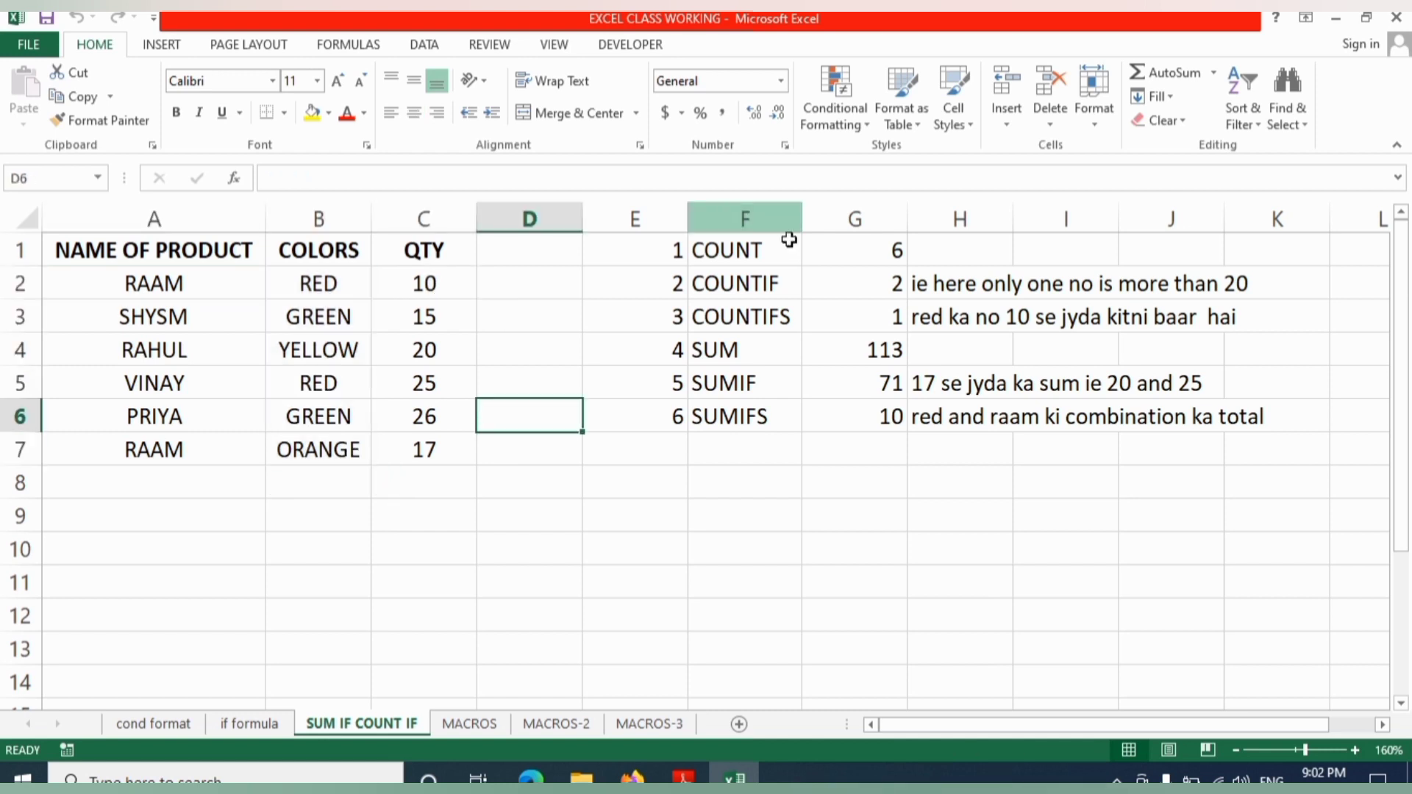
Step: Examine the existing COUNT formula in G1 and the QTY range C2:C7 it refers to
click(864, 255)
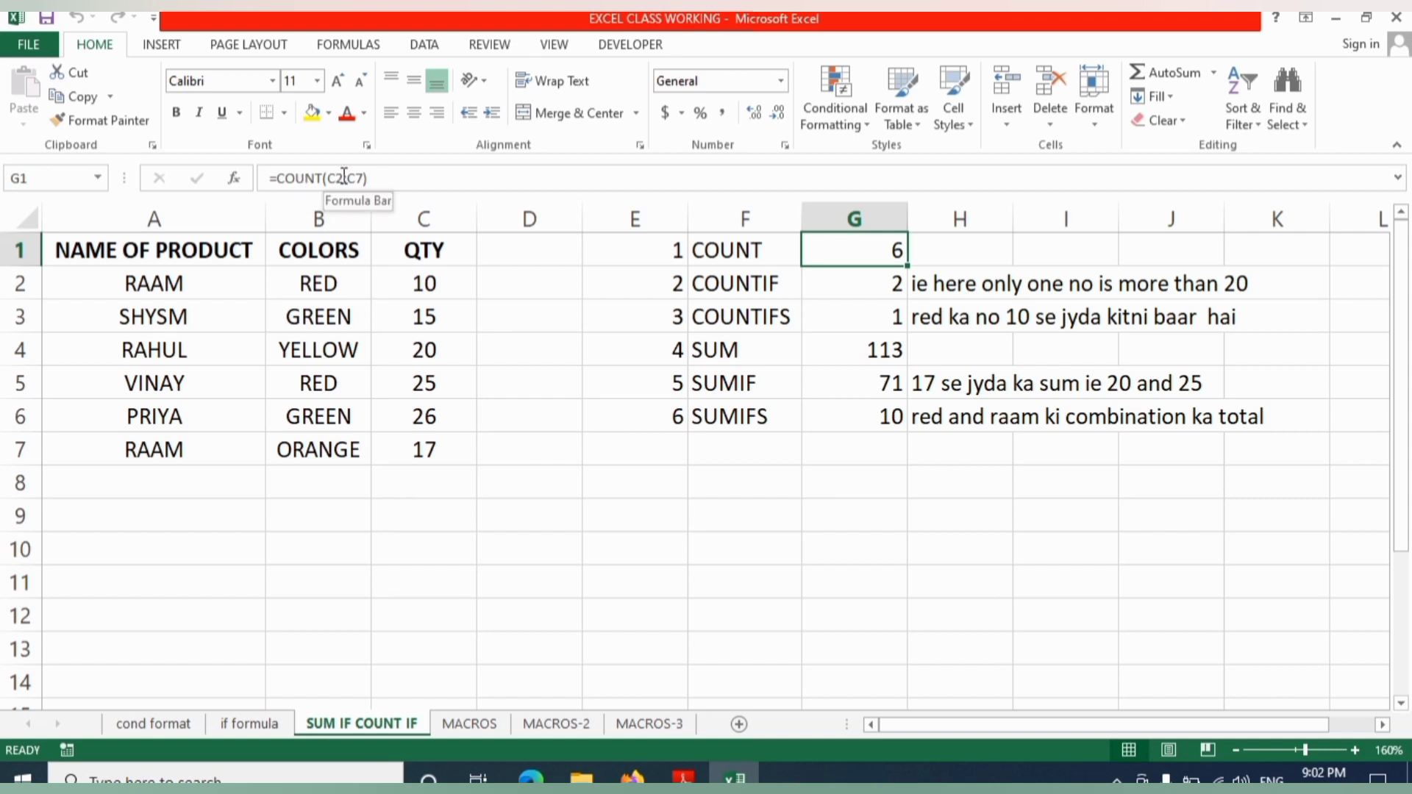
click(489, 287)
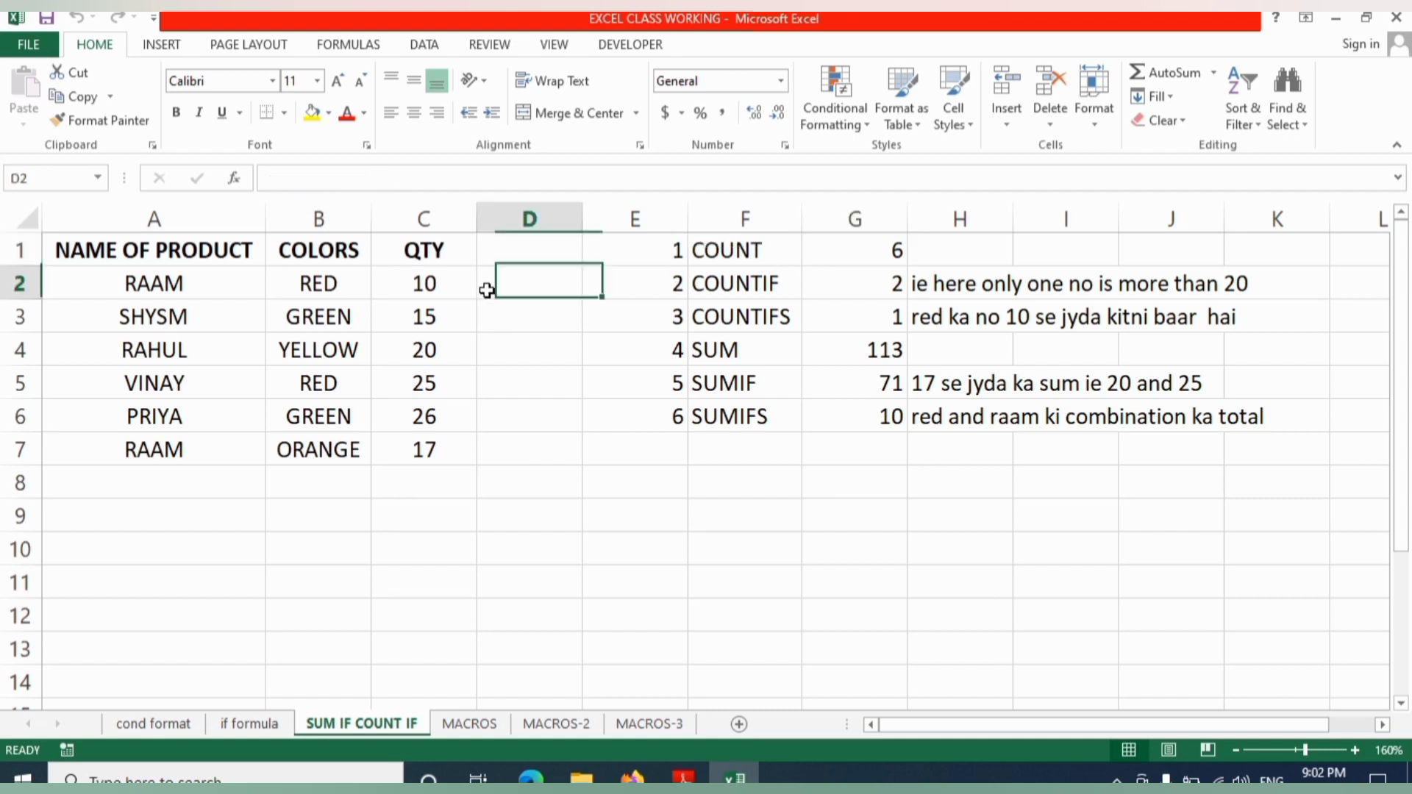
click(434, 283)
click(449, 350)
drag(447, 284, 452, 451)
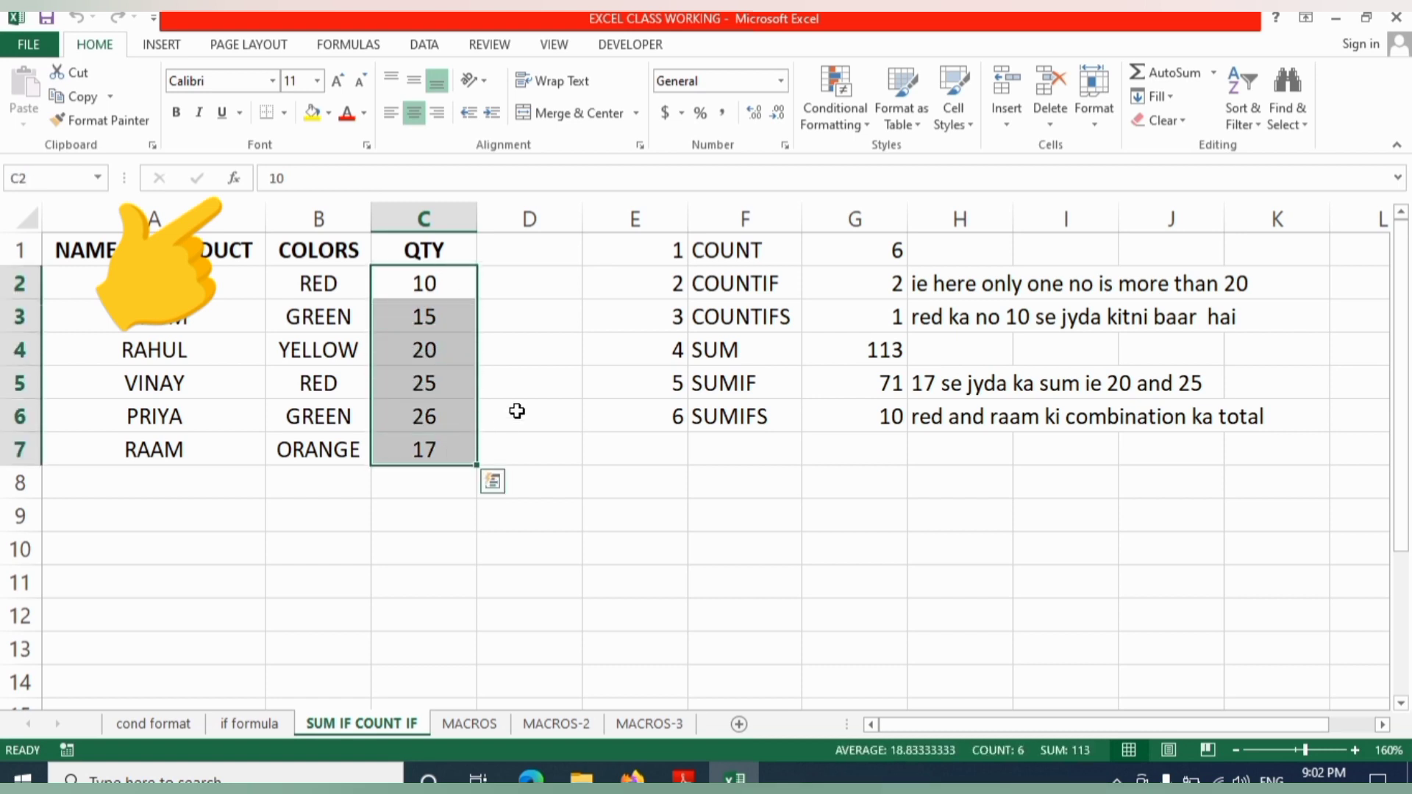
click(883, 253)
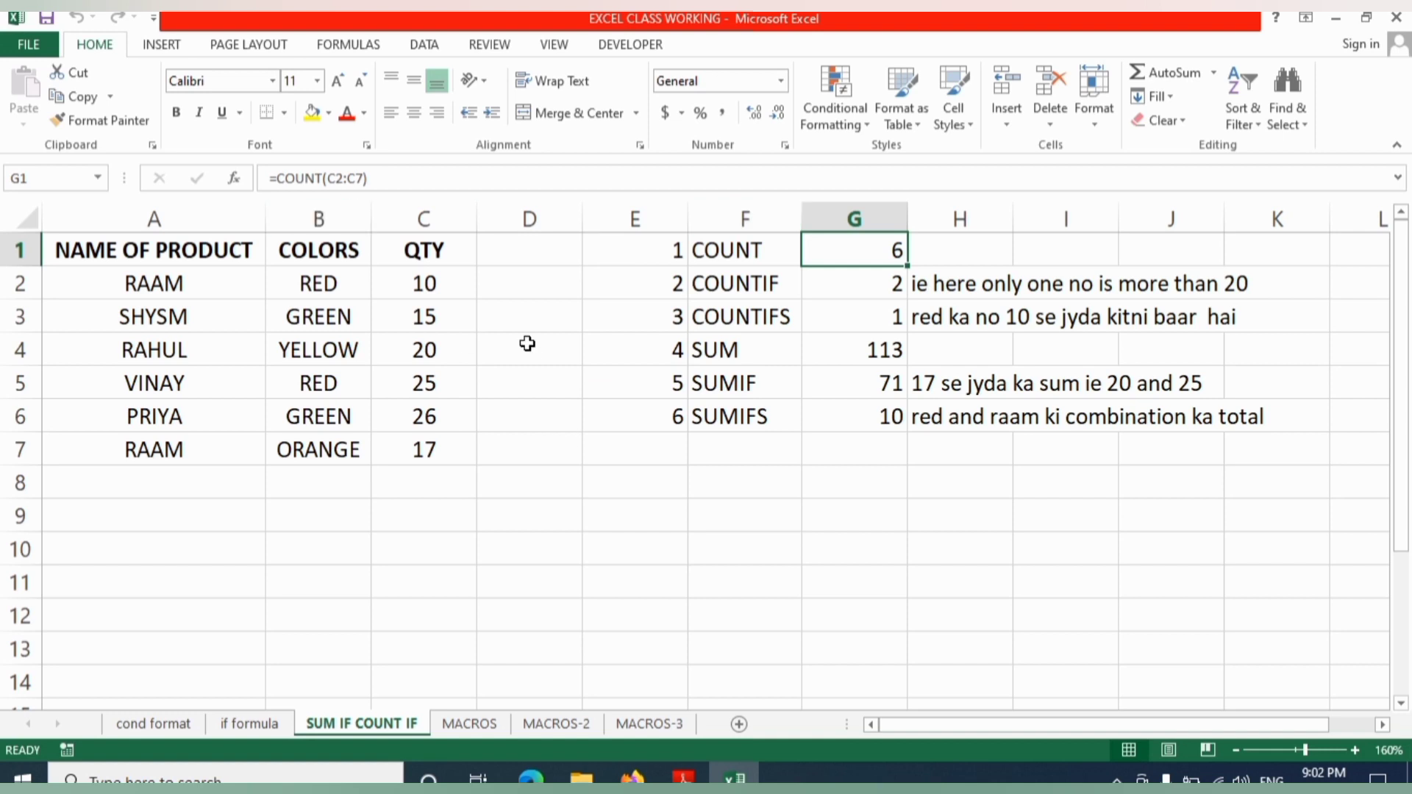
Step: Enter the formula =count(C2:C7) in cell D2 to count the QTY values
click(496, 281)
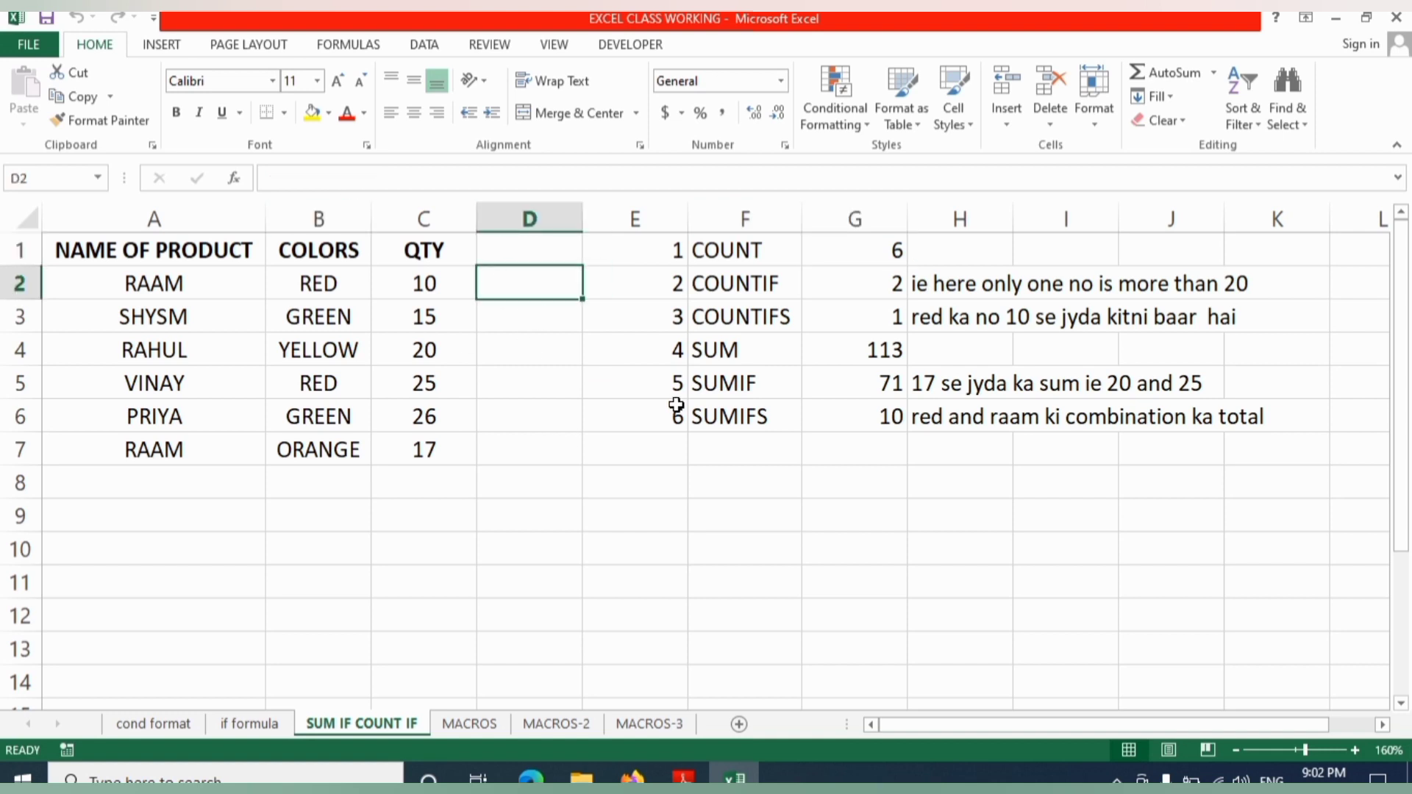
text(=coun)
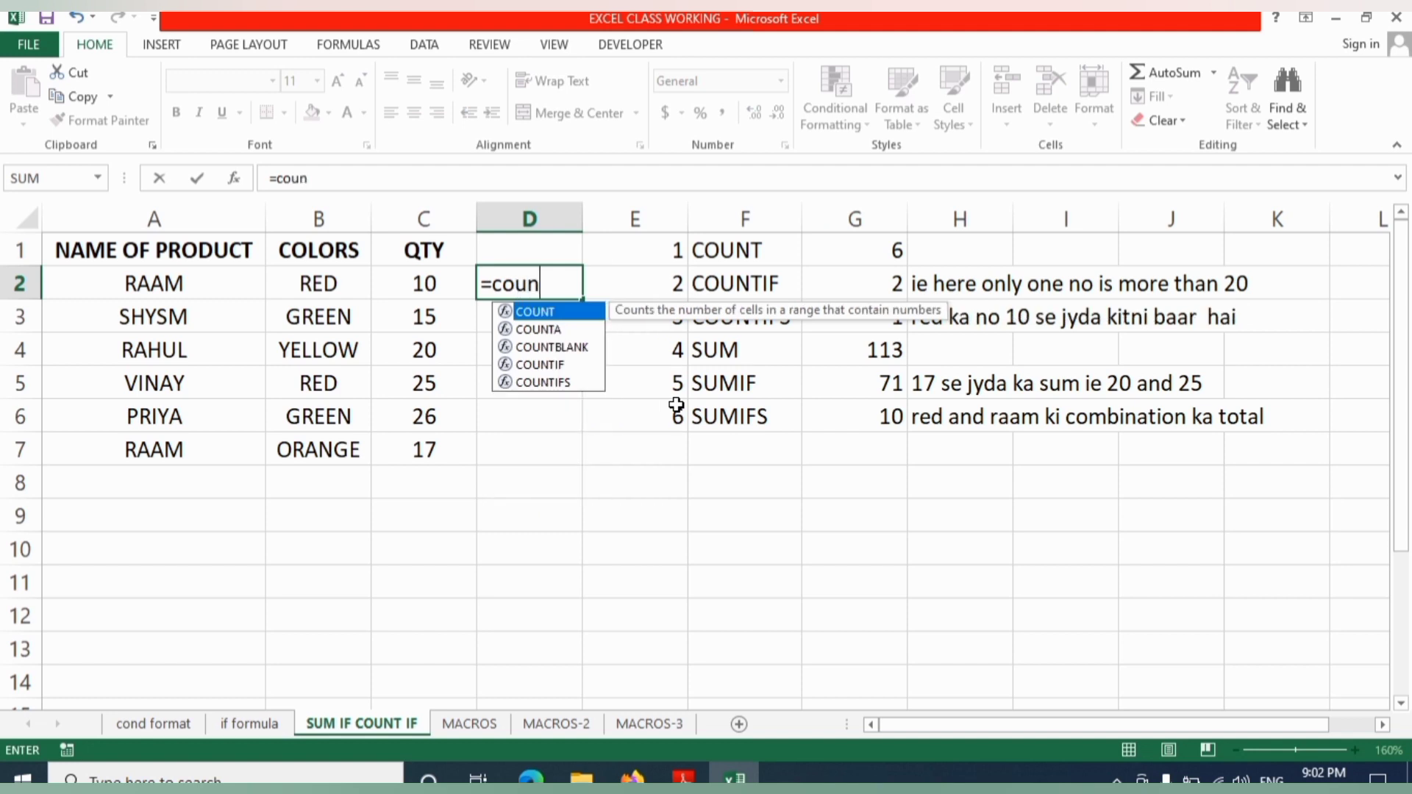
text(t()
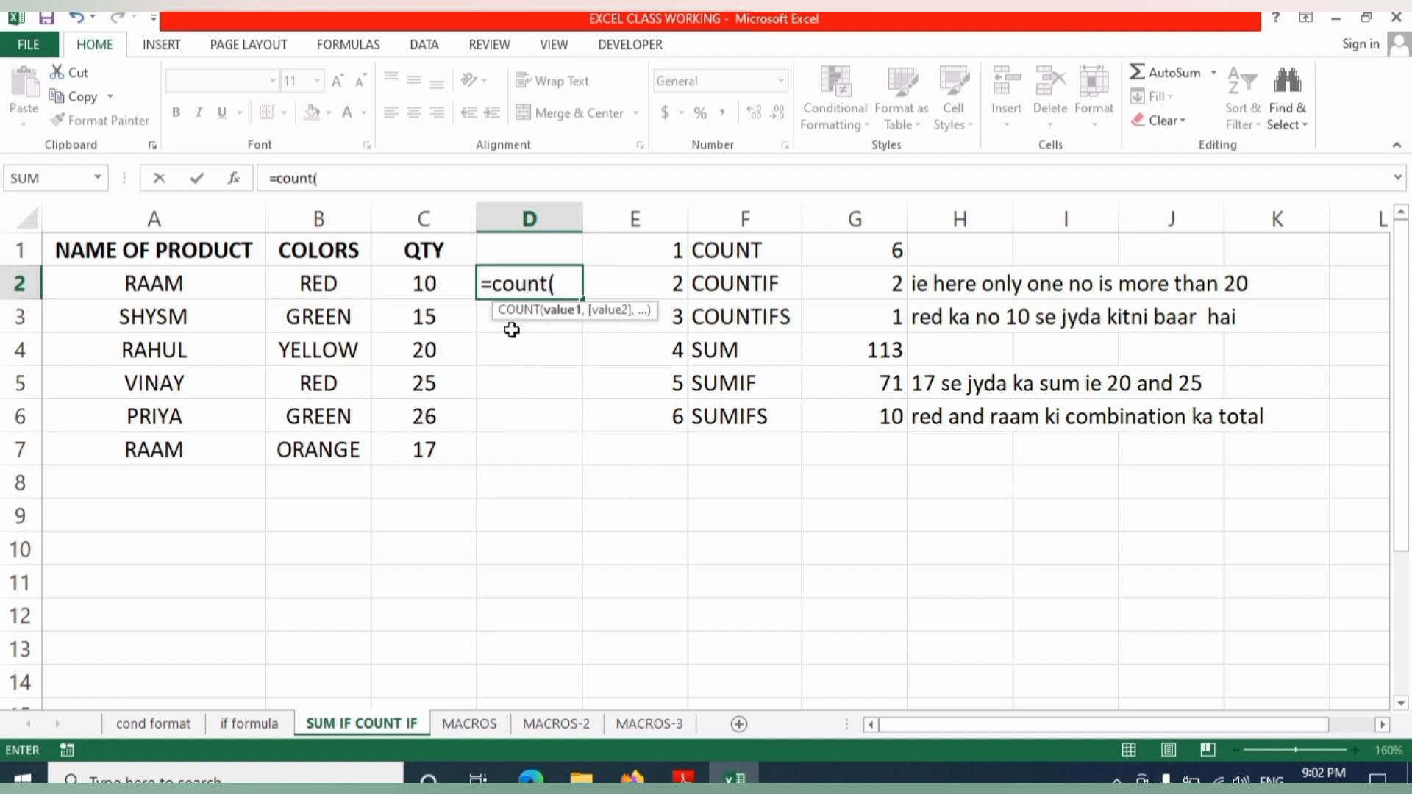
drag(424, 283, 426, 456)
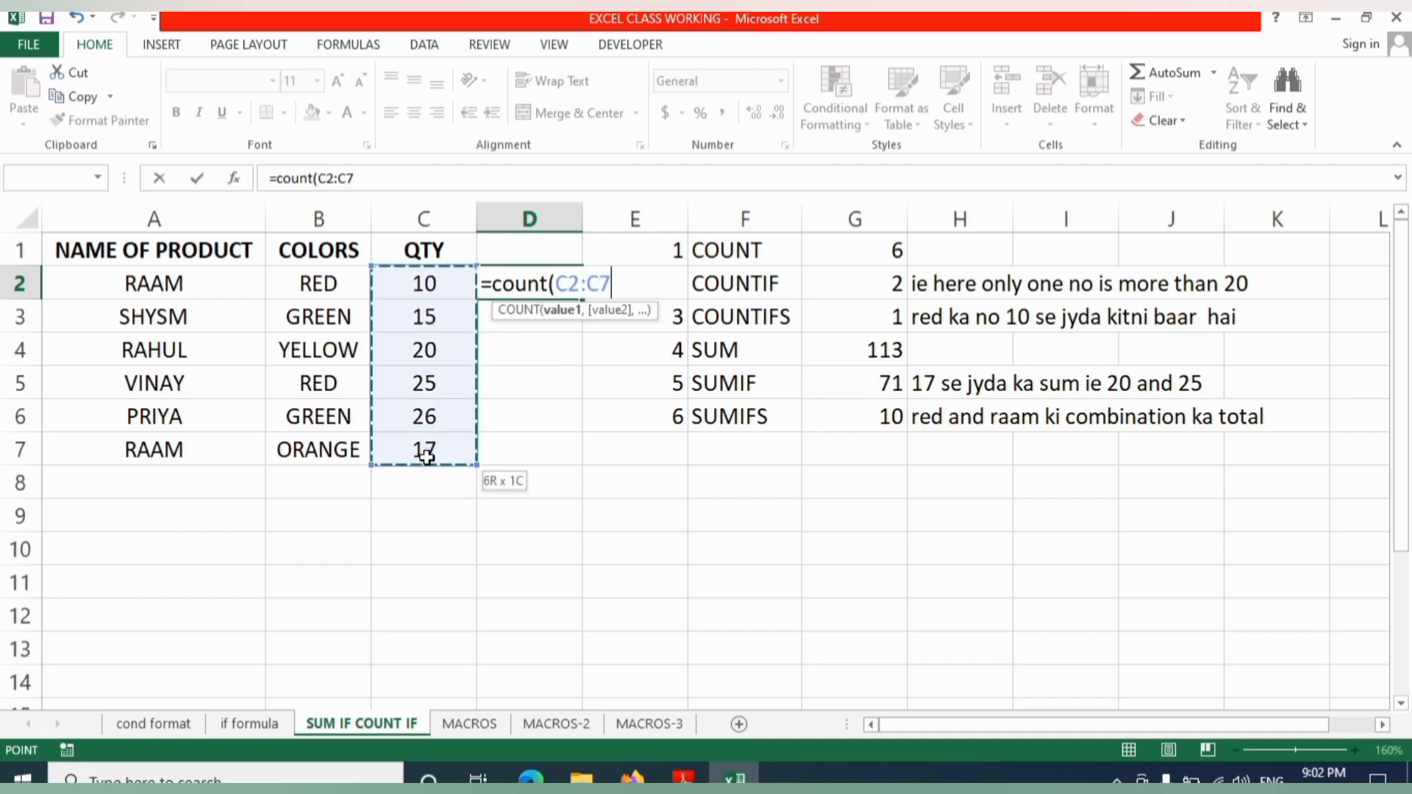
text())
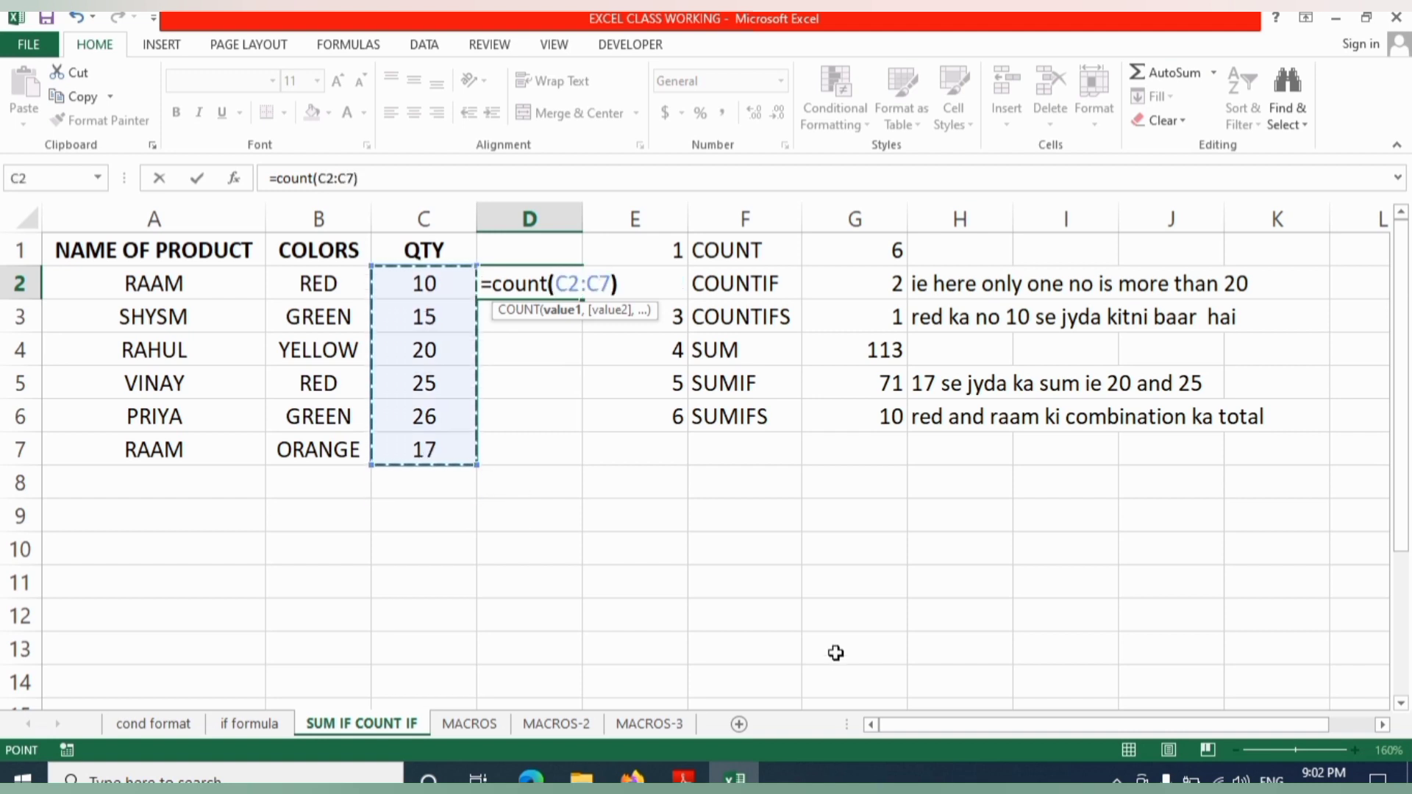
key(Return)
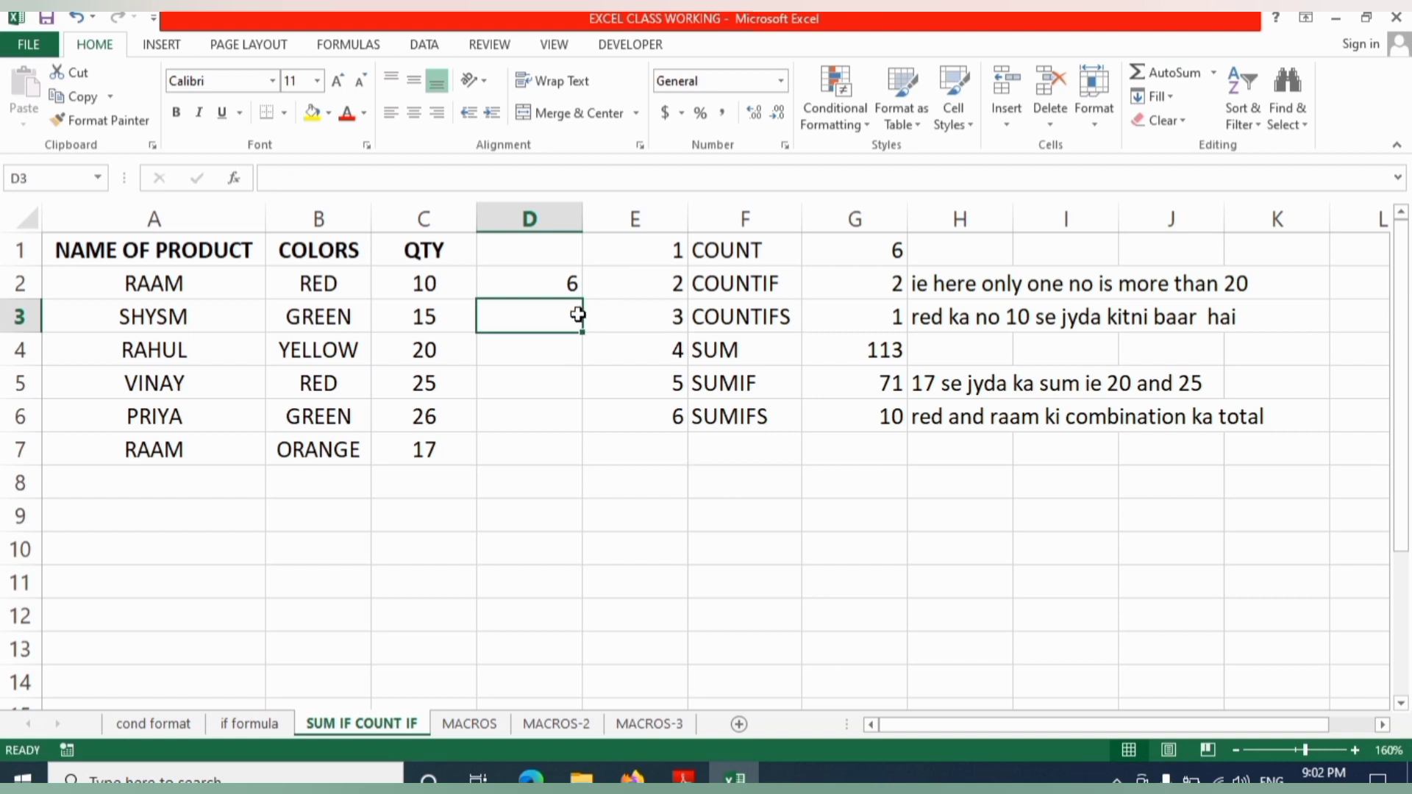
Step: Examine the existing COUNTIF formula in G2 and its QTY range C2:C7
click(756, 282)
click(854, 287)
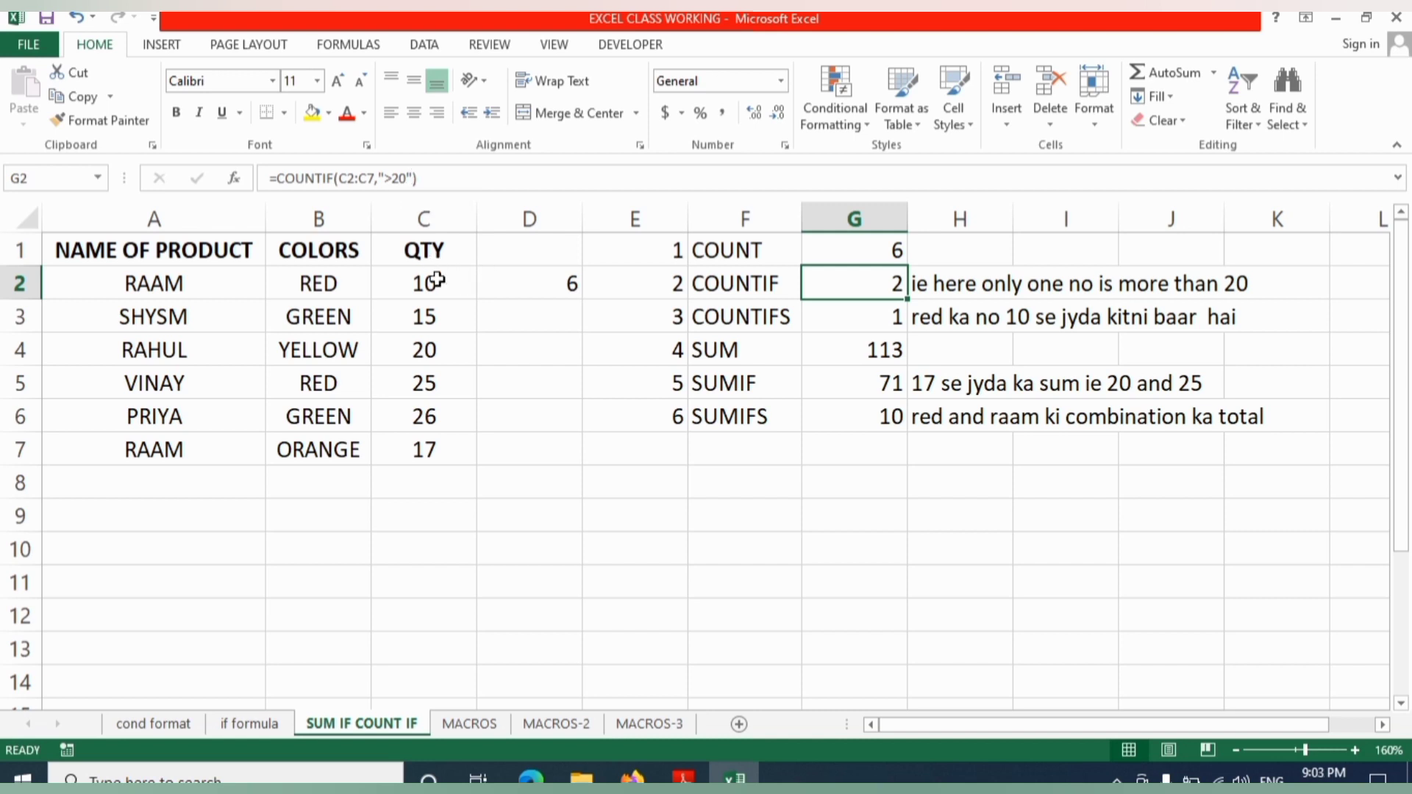
drag(438, 280, 439, 444)
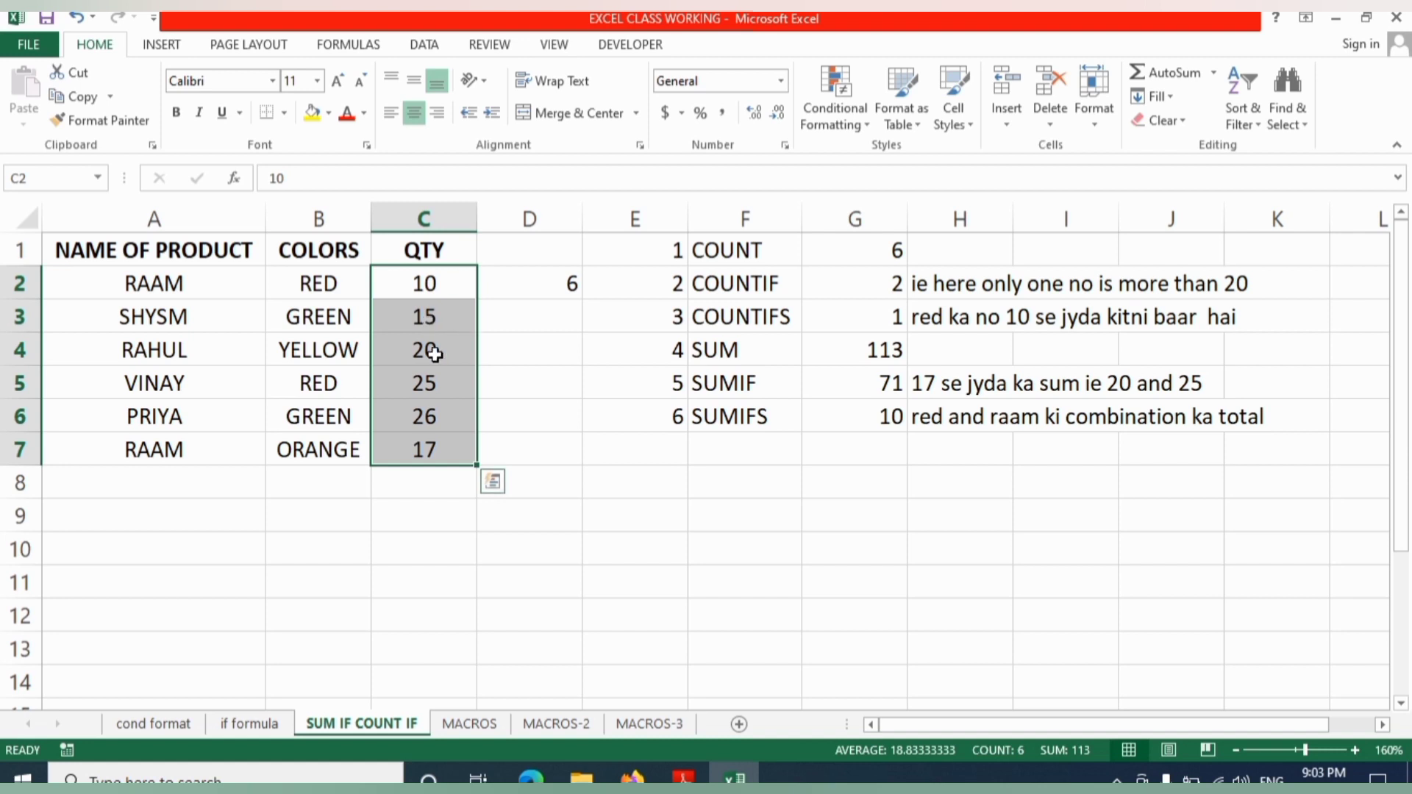
click(545, 413)
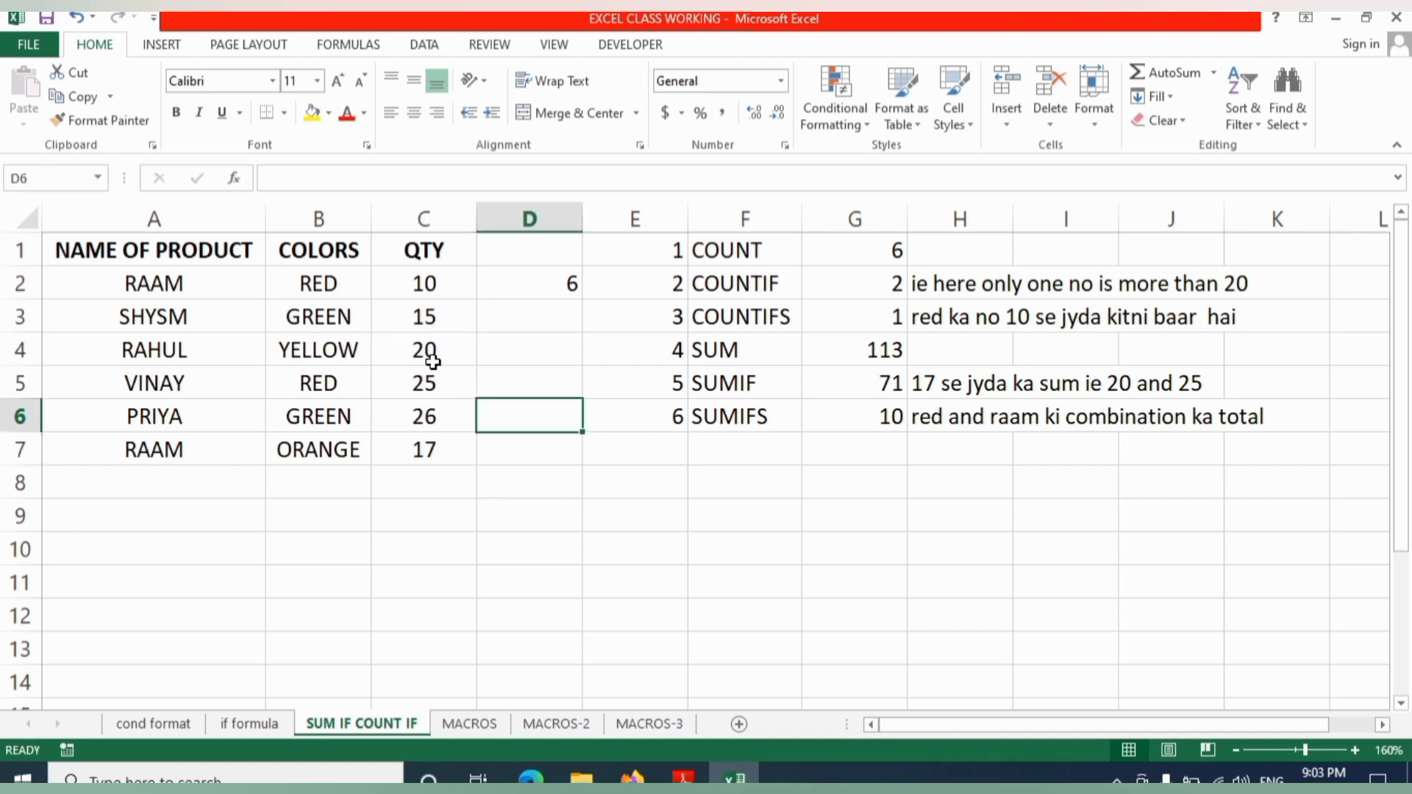
drag(424, 280, 424, 450)
click(574, 356)
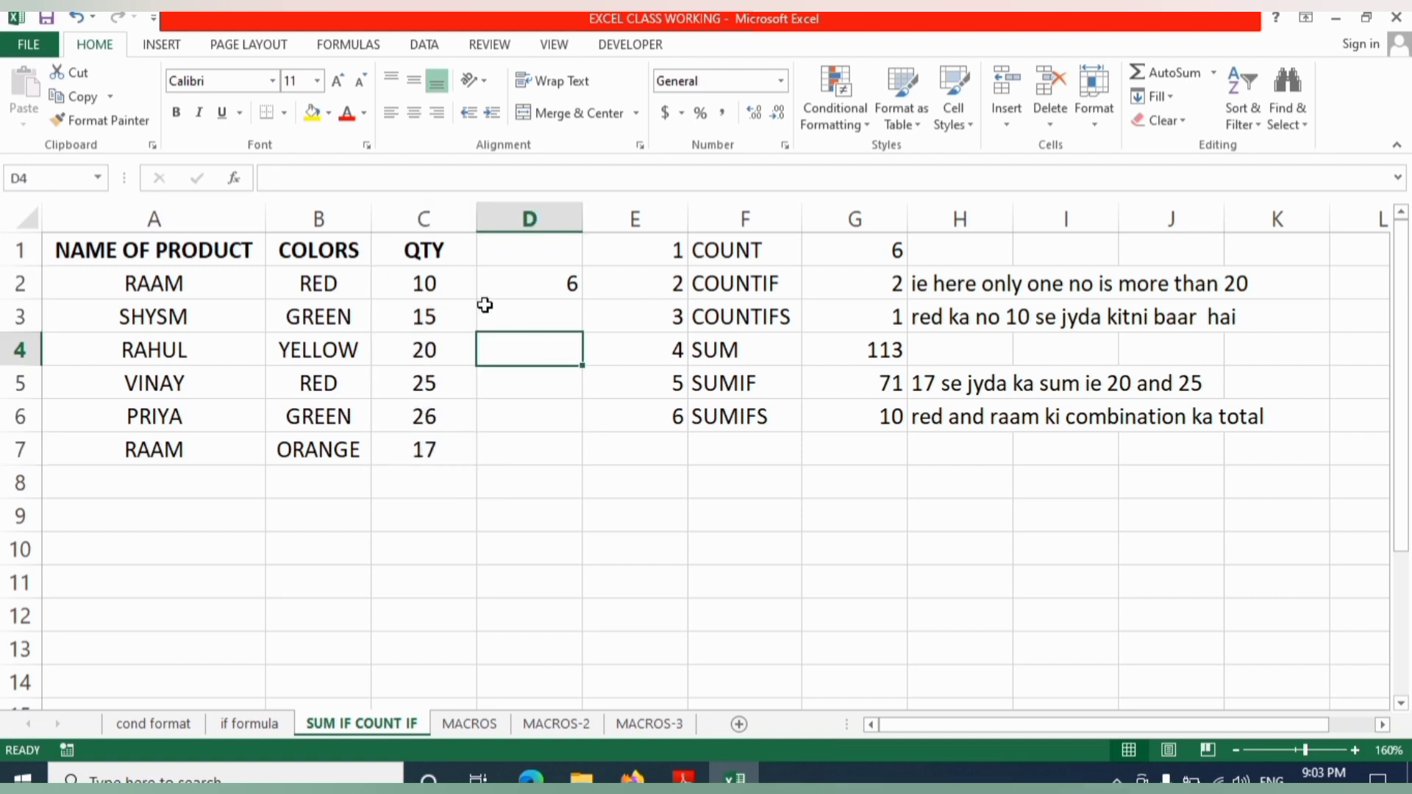
Step: Check the individual QTY values in column C against the ">20" criterion of the COUNTIF formula in G2
click(438, 315)
click(432, 350)
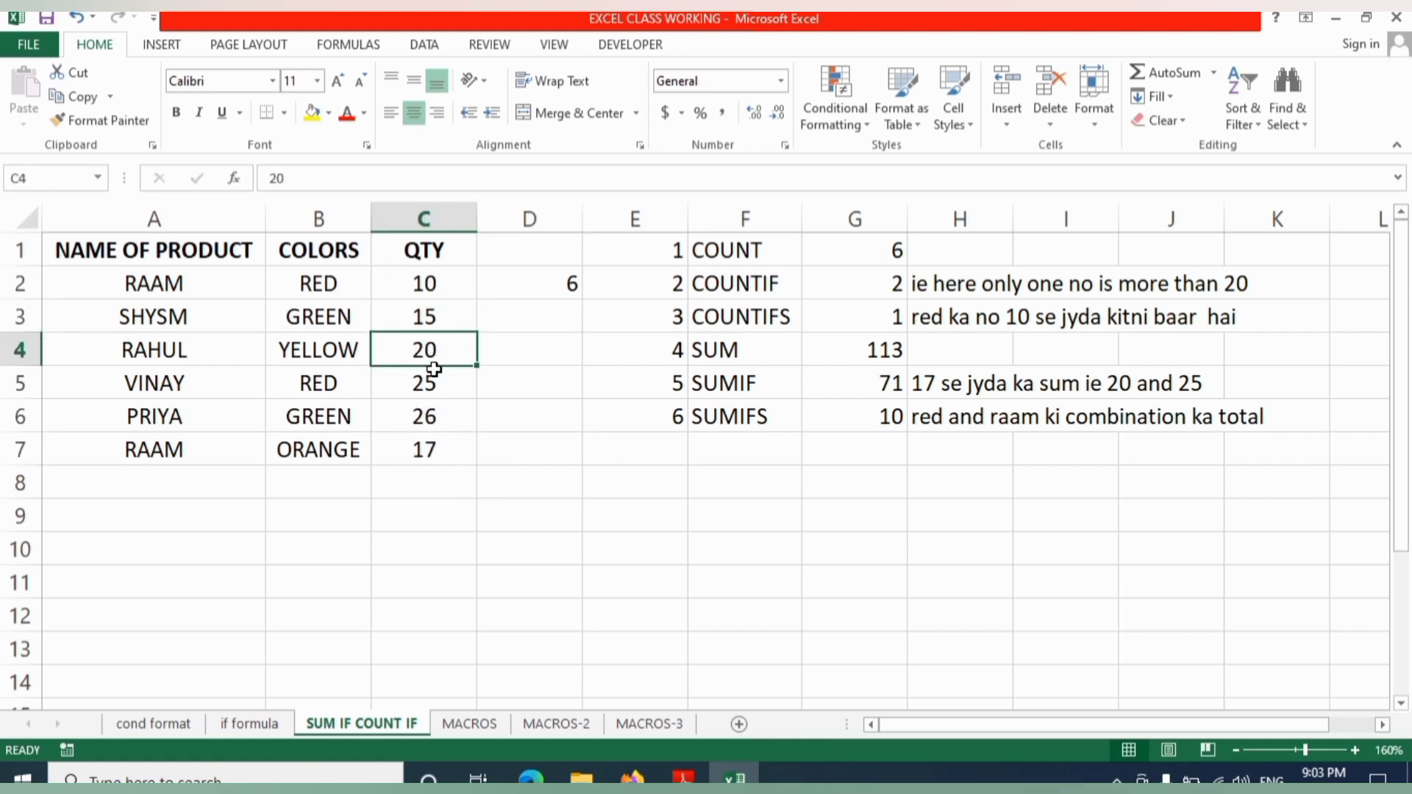
click(430, 383)
click(430, 418)
click(430, 441)
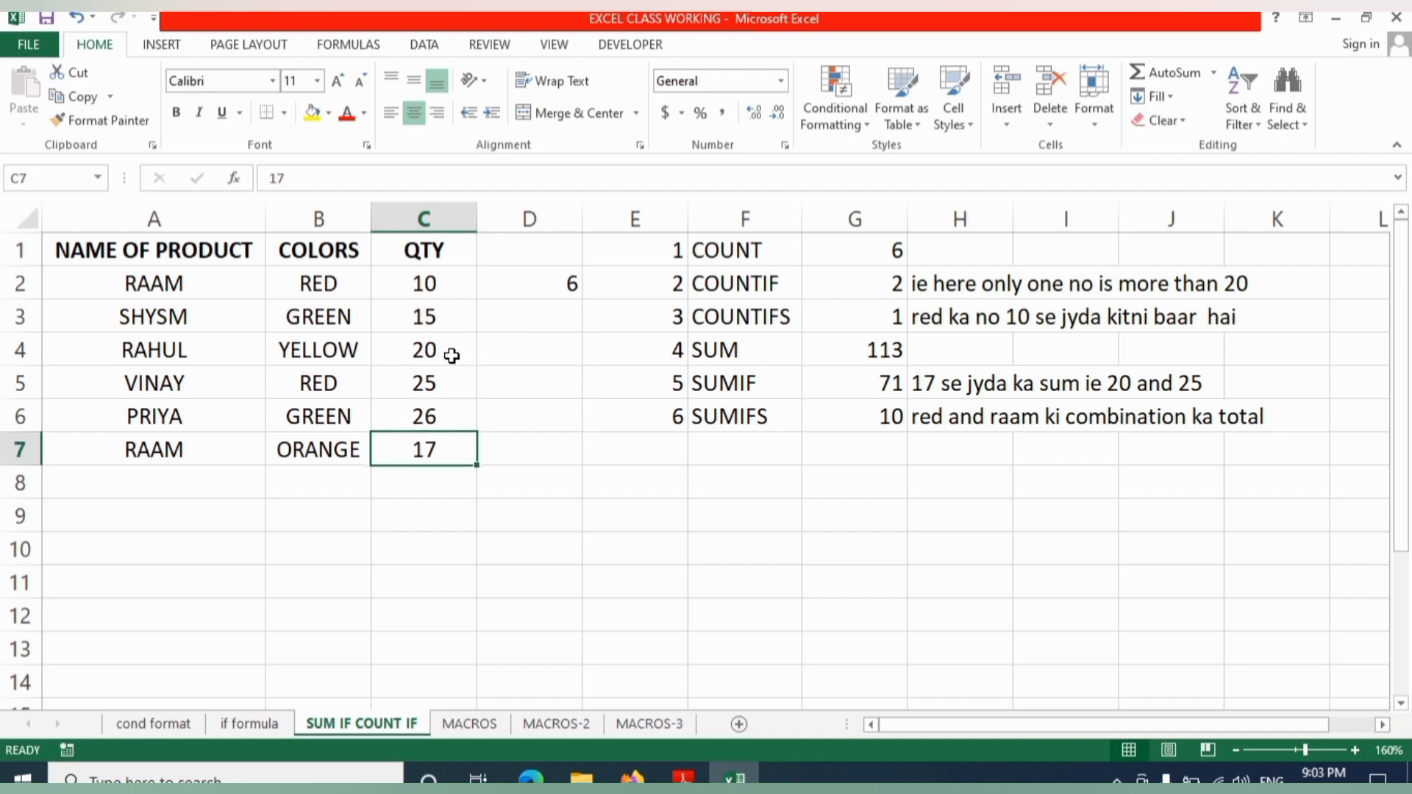
click(431, 386)
click(433, 418)
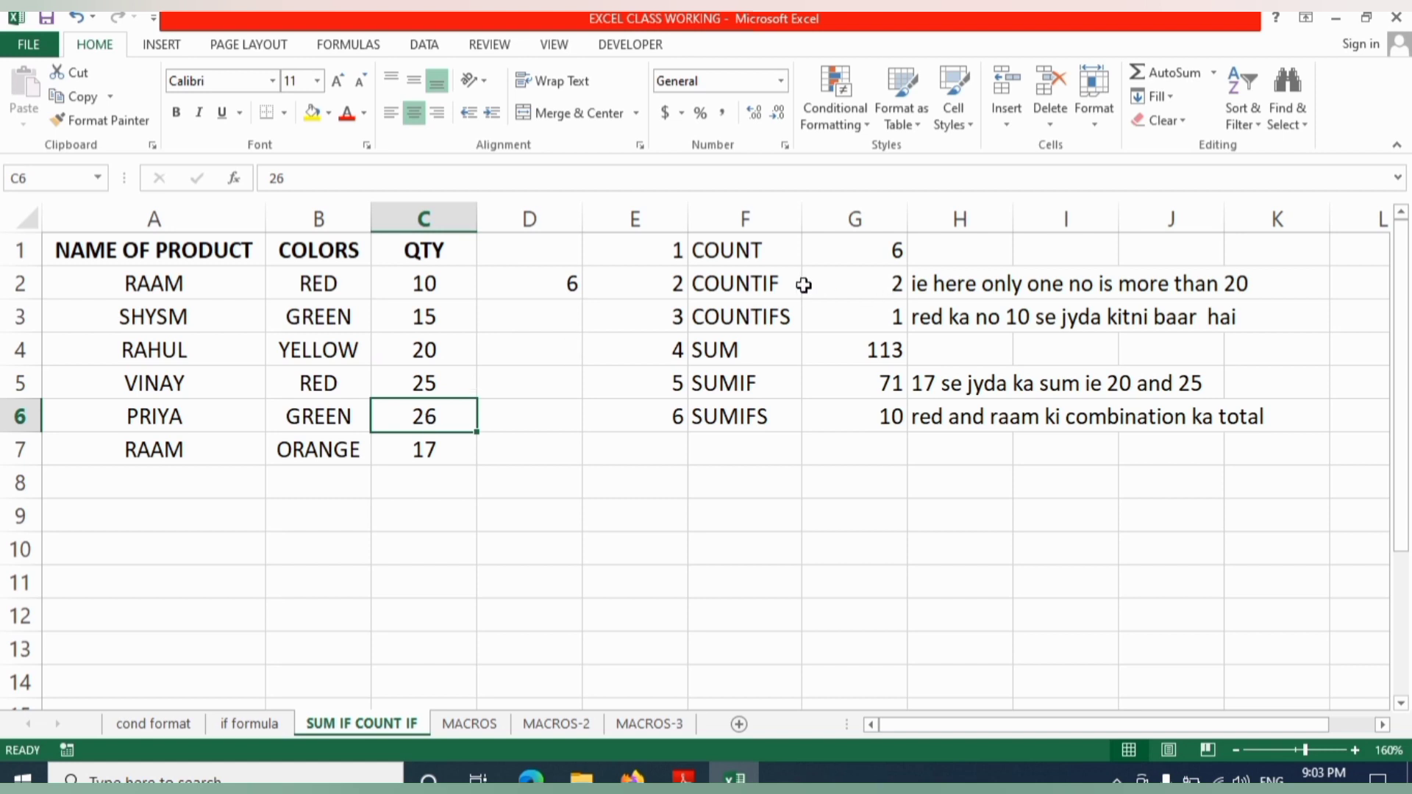
click(856, 289)
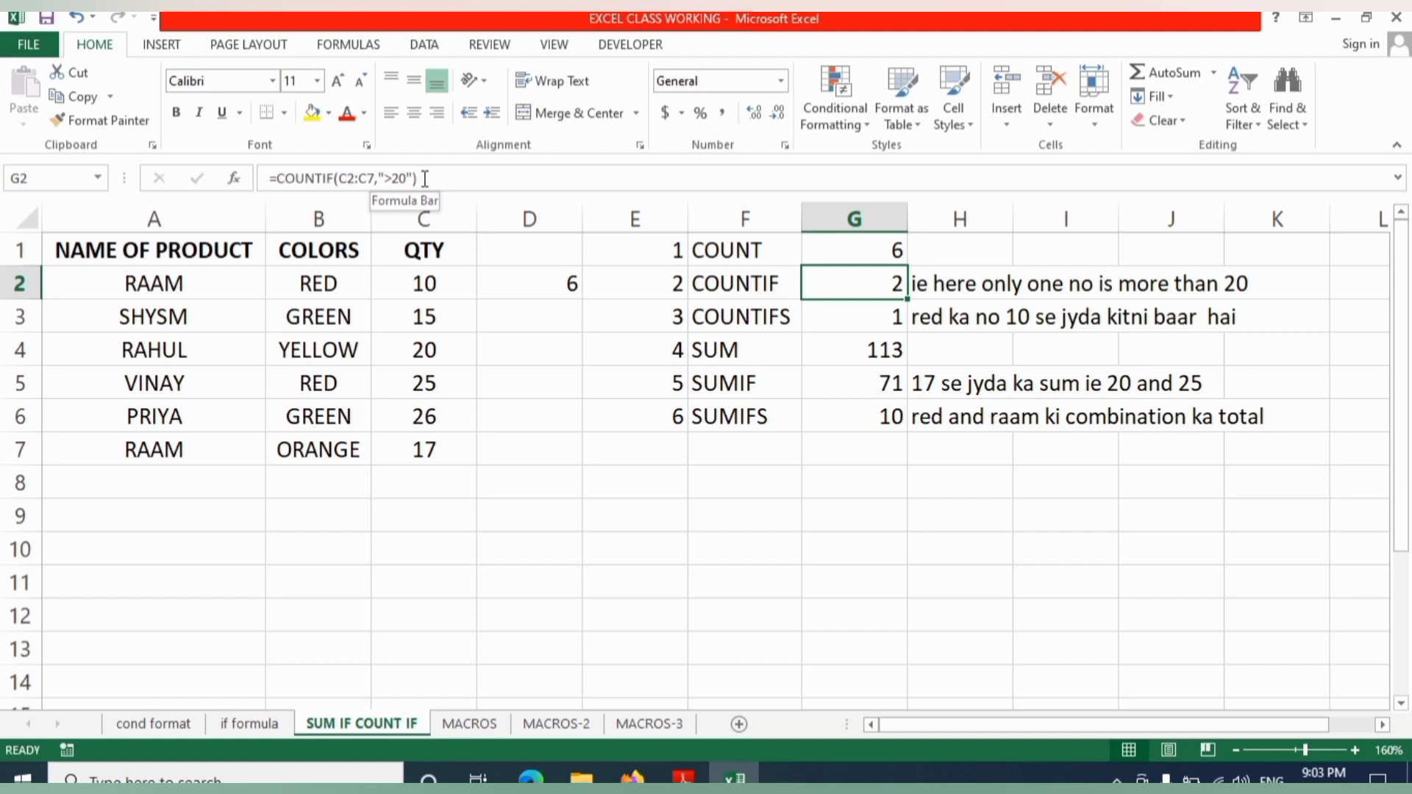
Step: Enter the formula =countif(C2:C7,">20") in cell D3 to count the QTY values greater than 20
click(523, 317)
text(=)
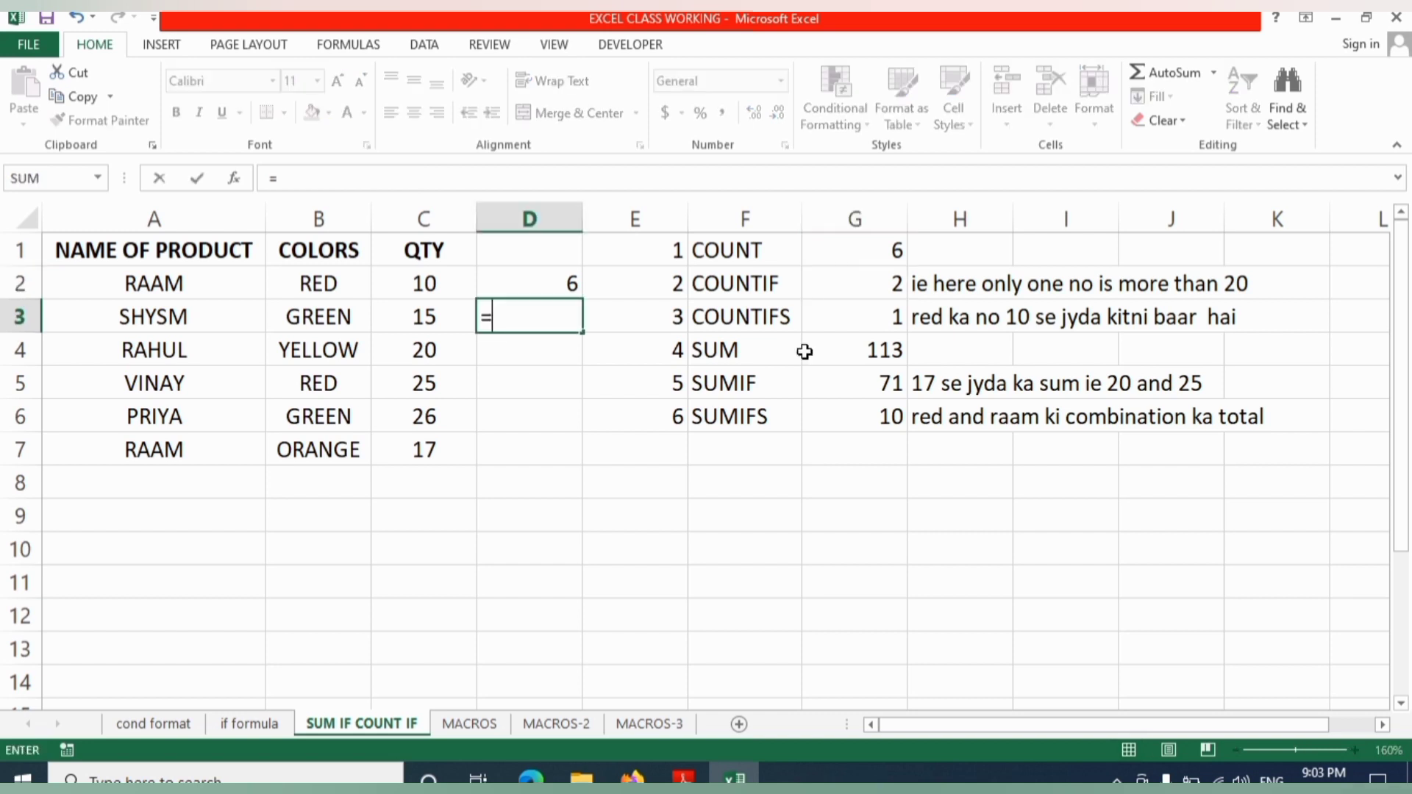
text(count)
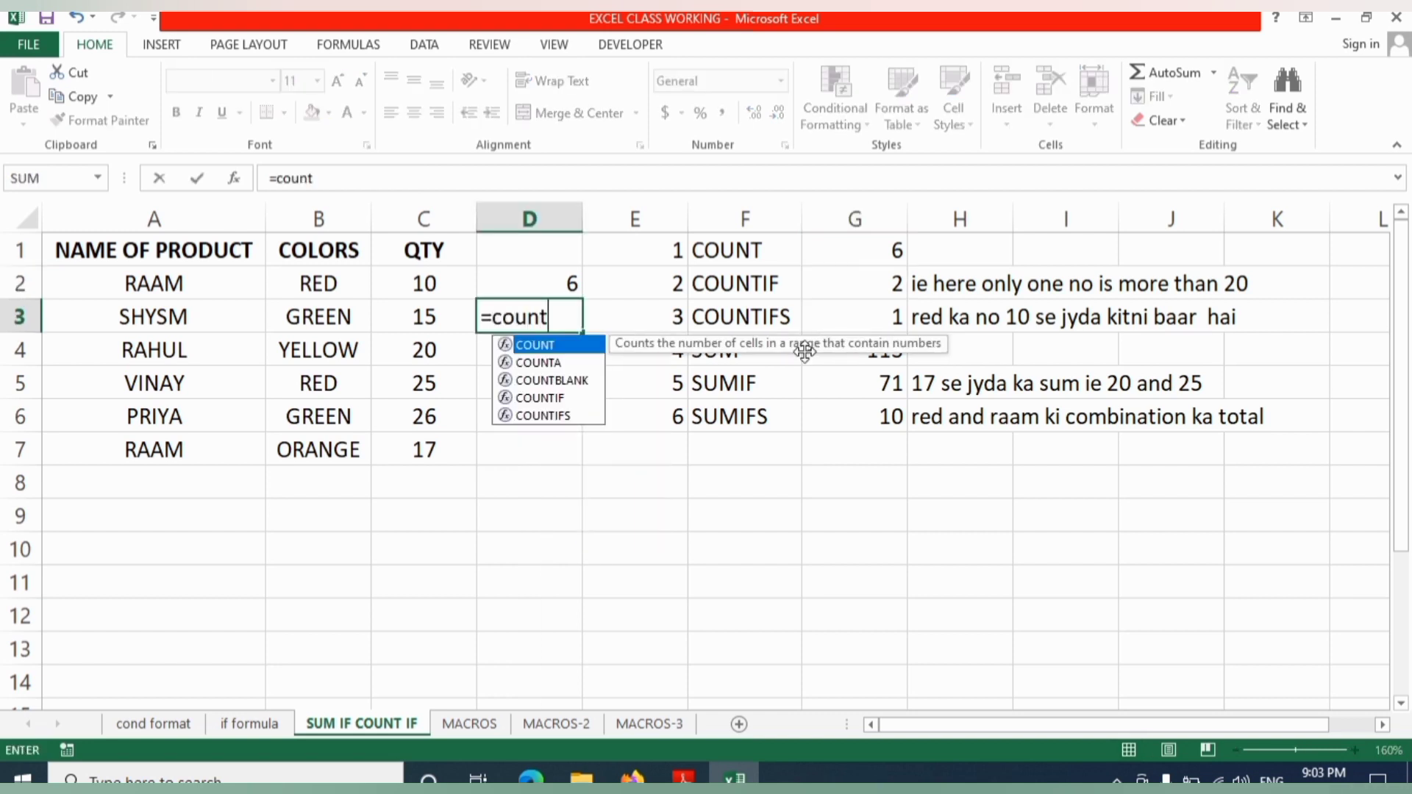
text(if)
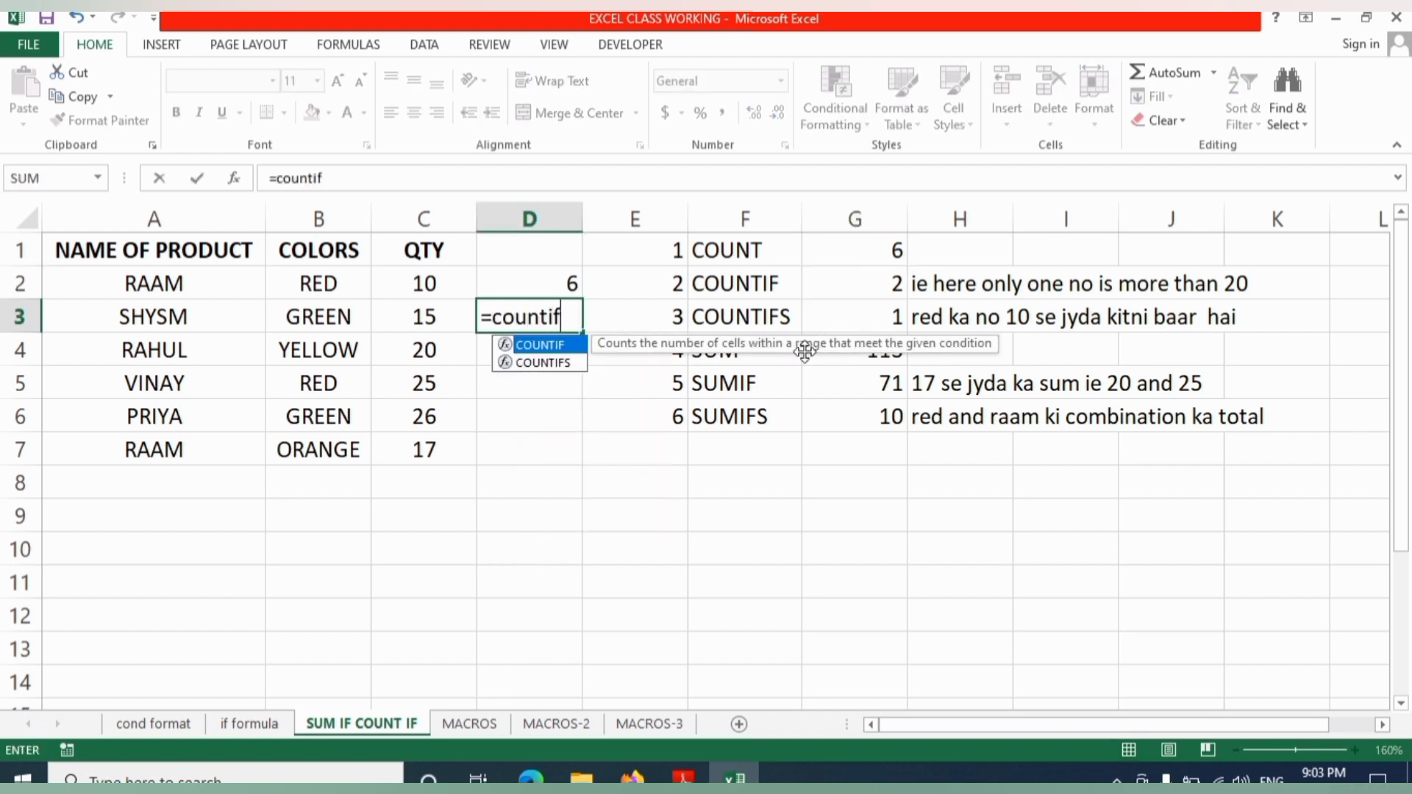
text(()
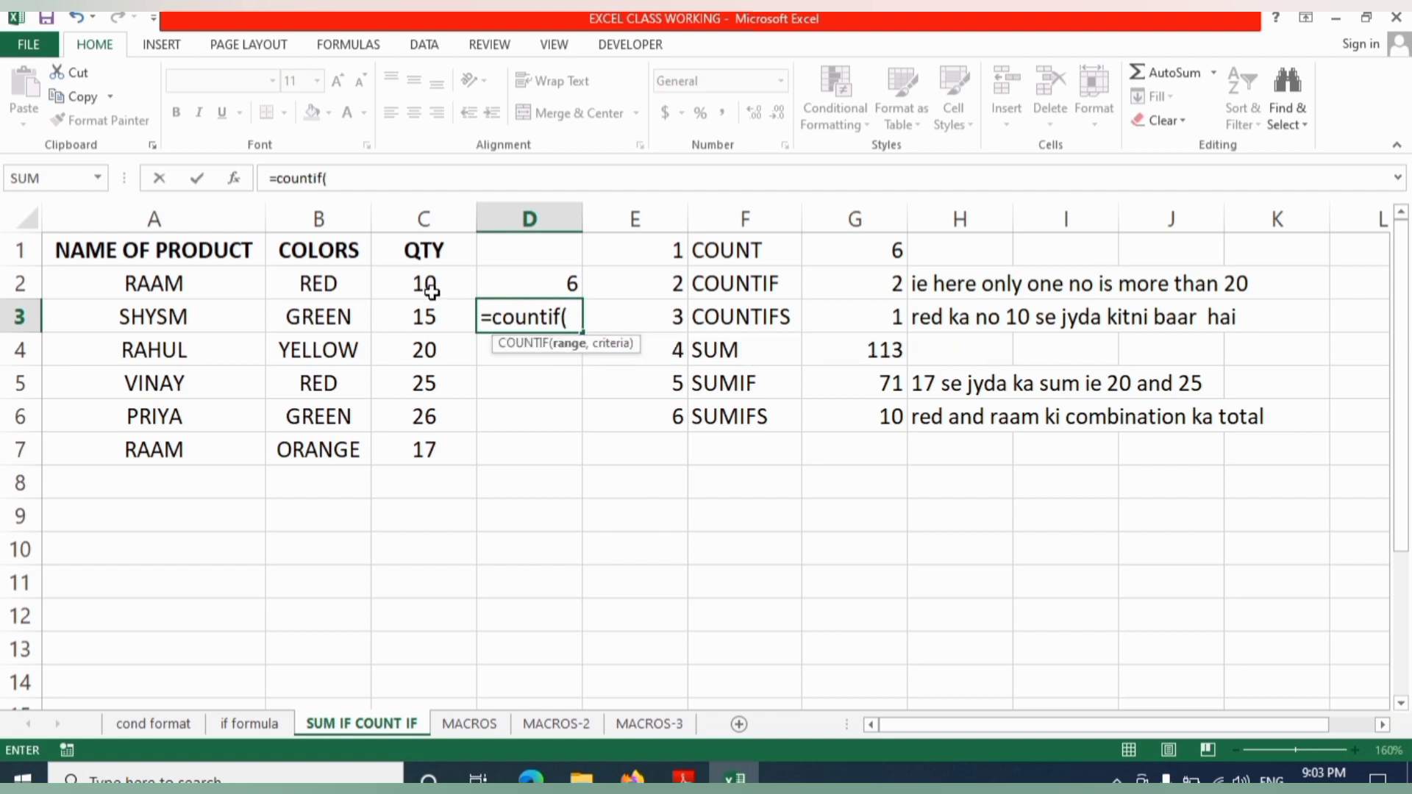
drag(432, 288, 434, 449)
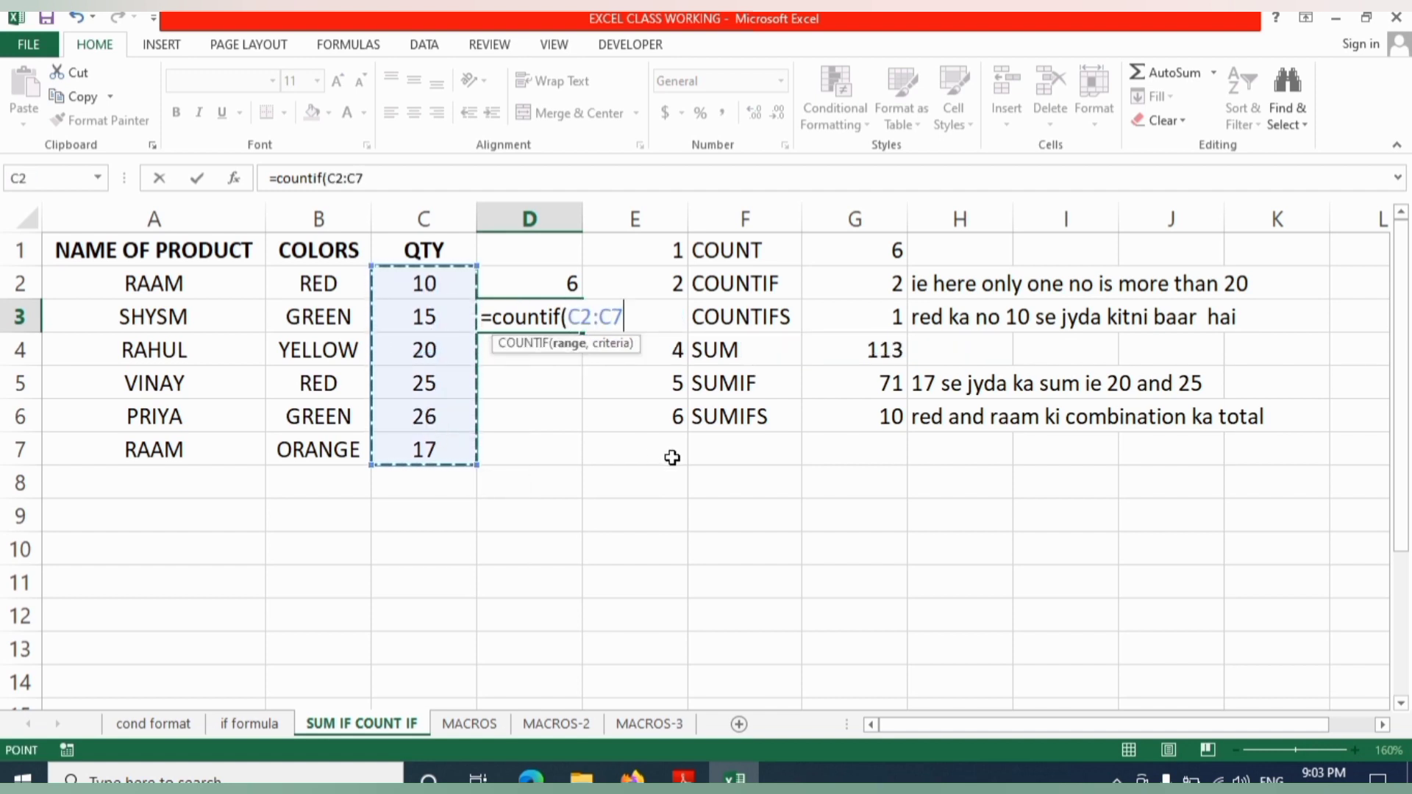
text(,)
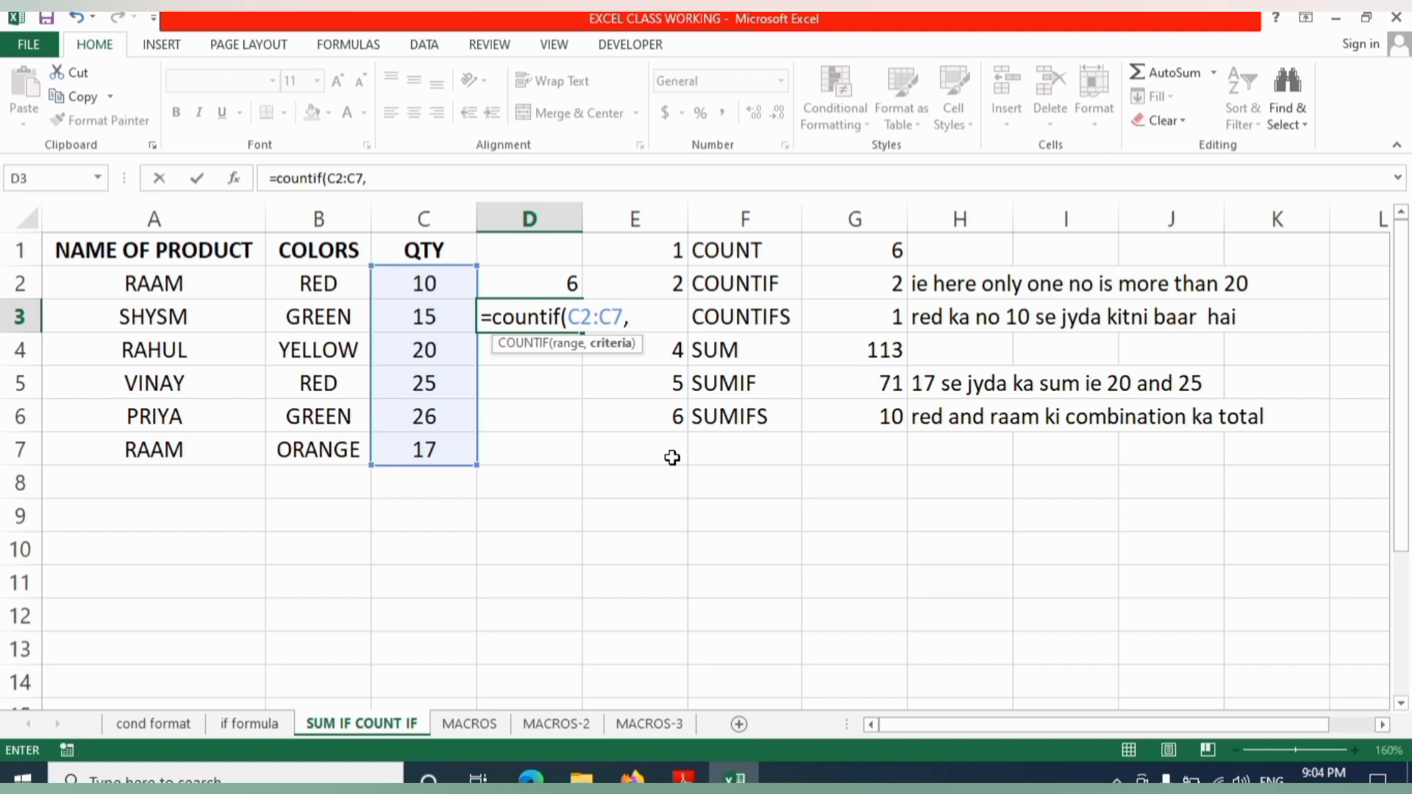
text(")
key(BackSpace)
text(.)
text(>)
text(20)
text(")
text())
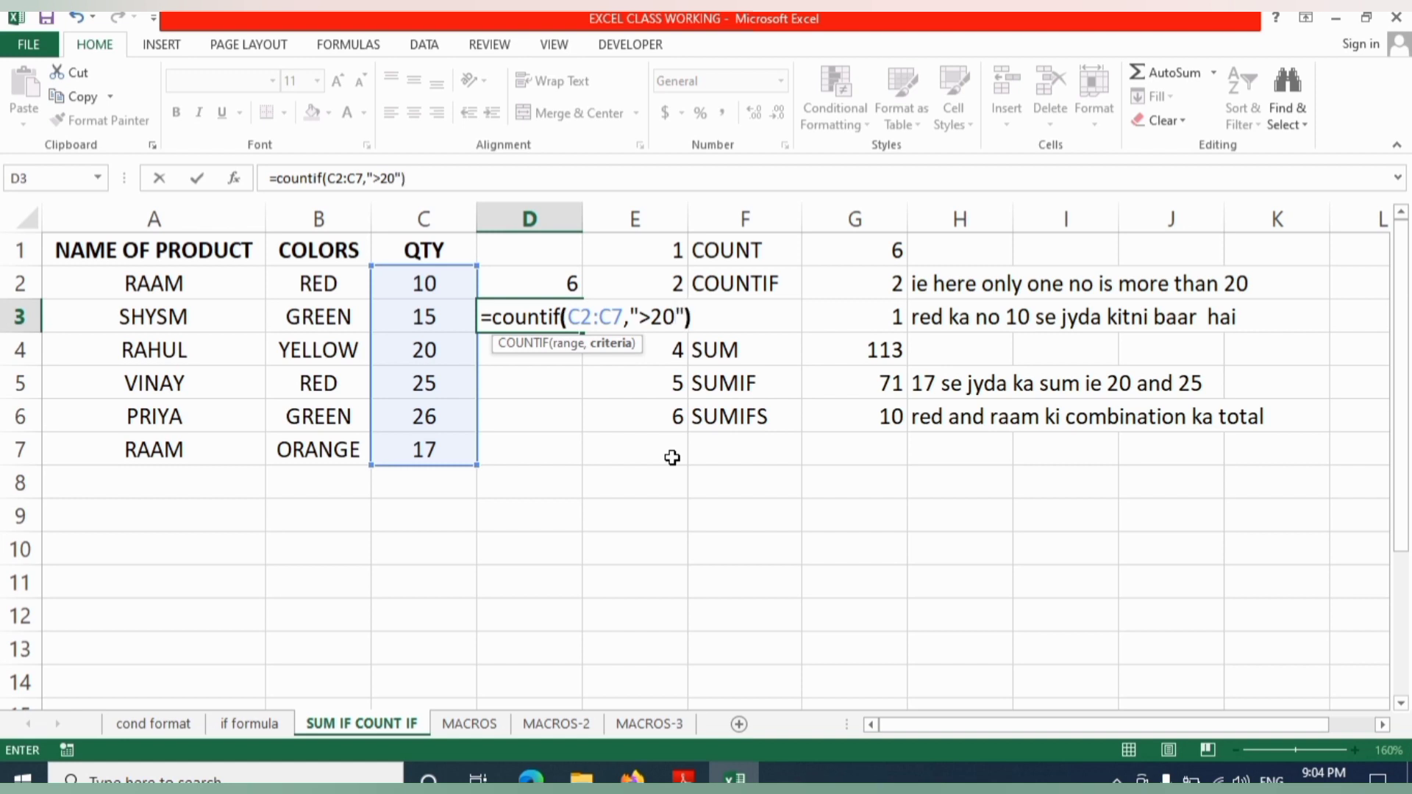
key(Return)
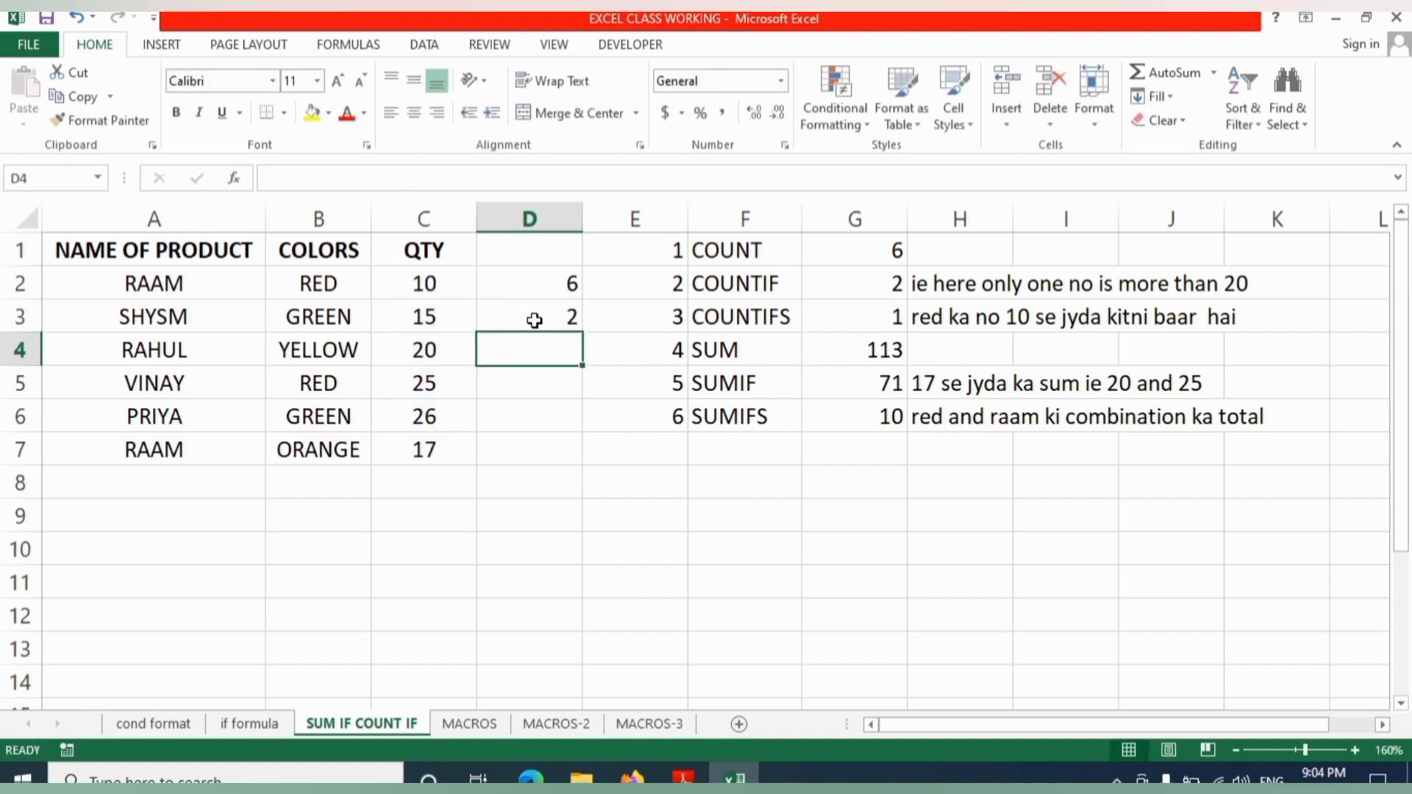
Step: Check the QTY values in C5 and C6, and change the criterion of the COUNTIF formula in D3 to ">25"
click(428, 380)
click(434, 417)
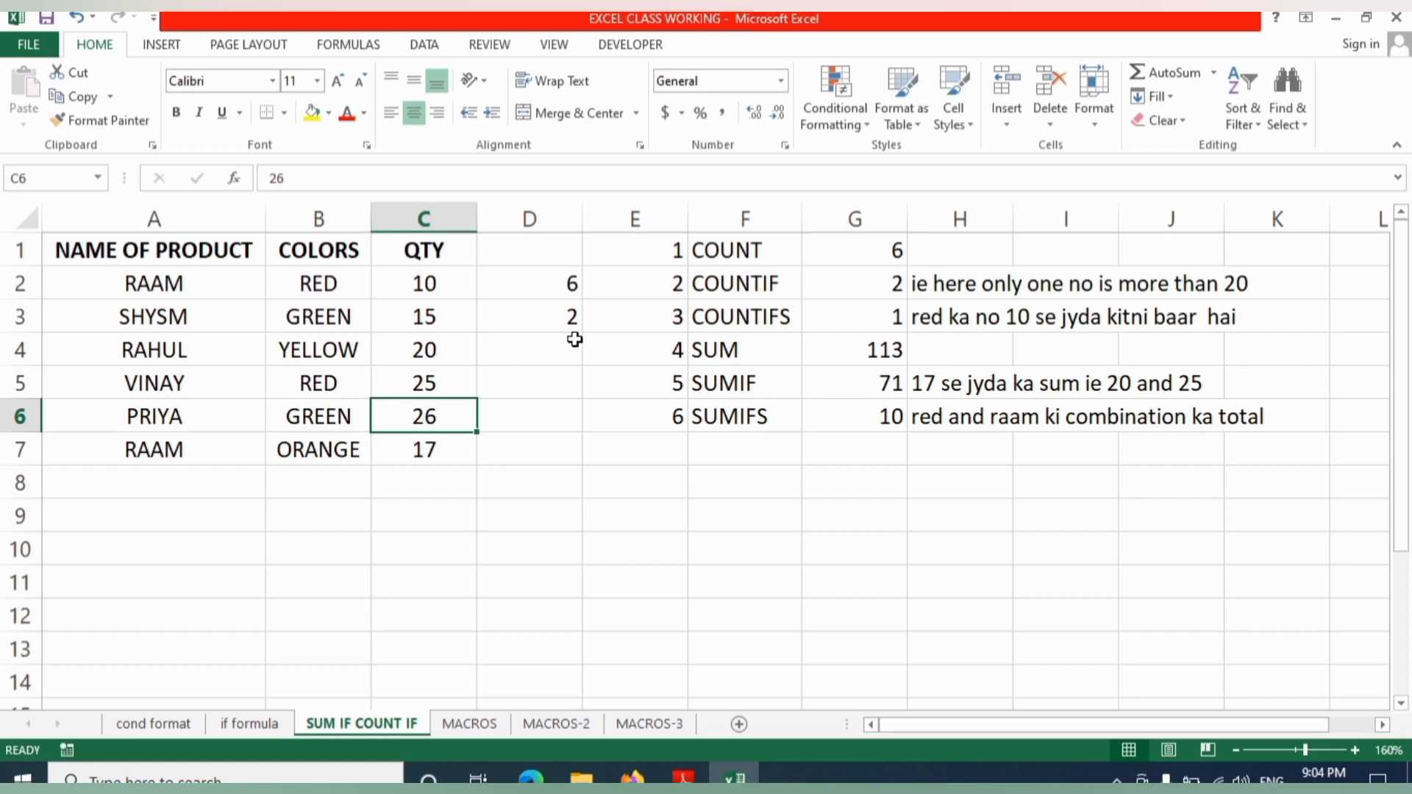
click(570, 318)
click(410, 179)
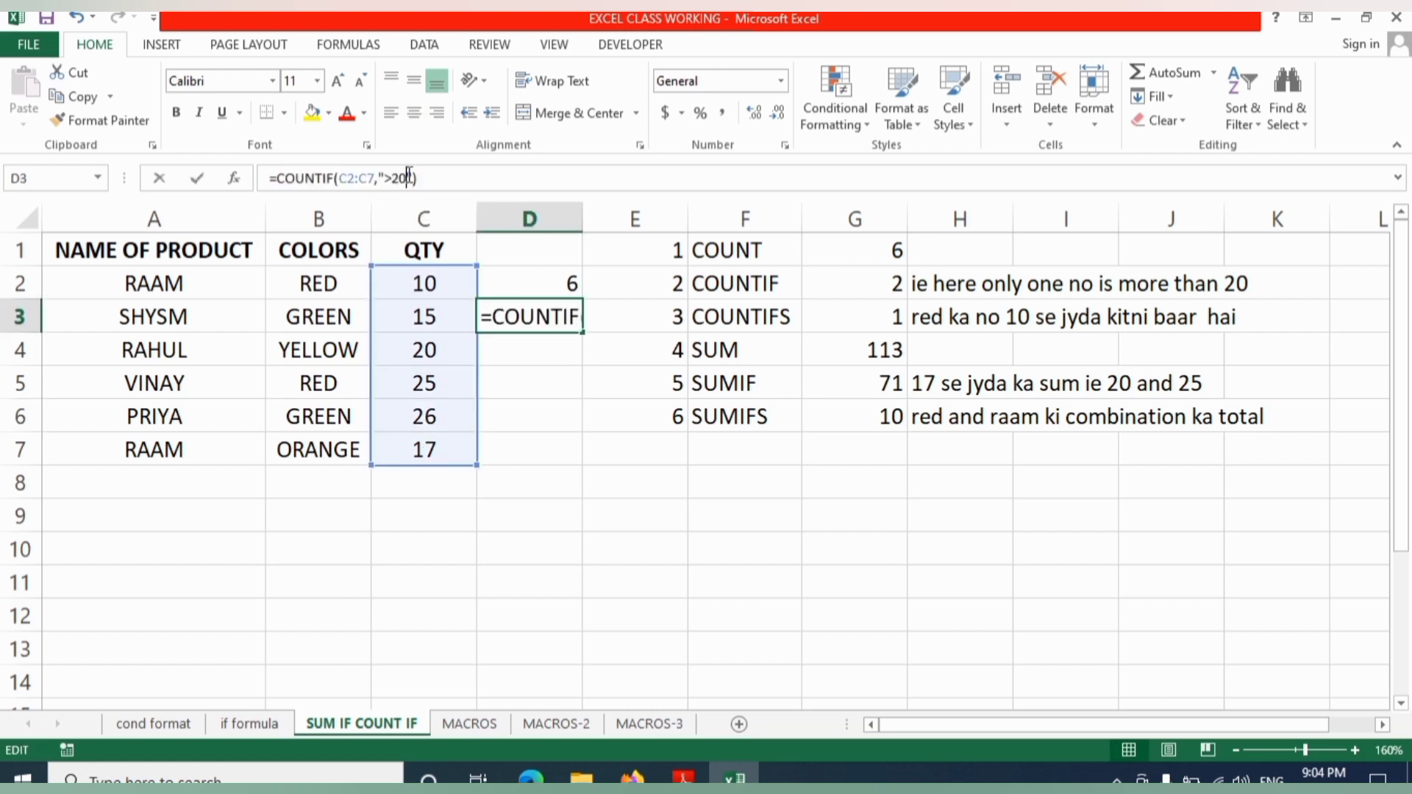
key(BackSpace)
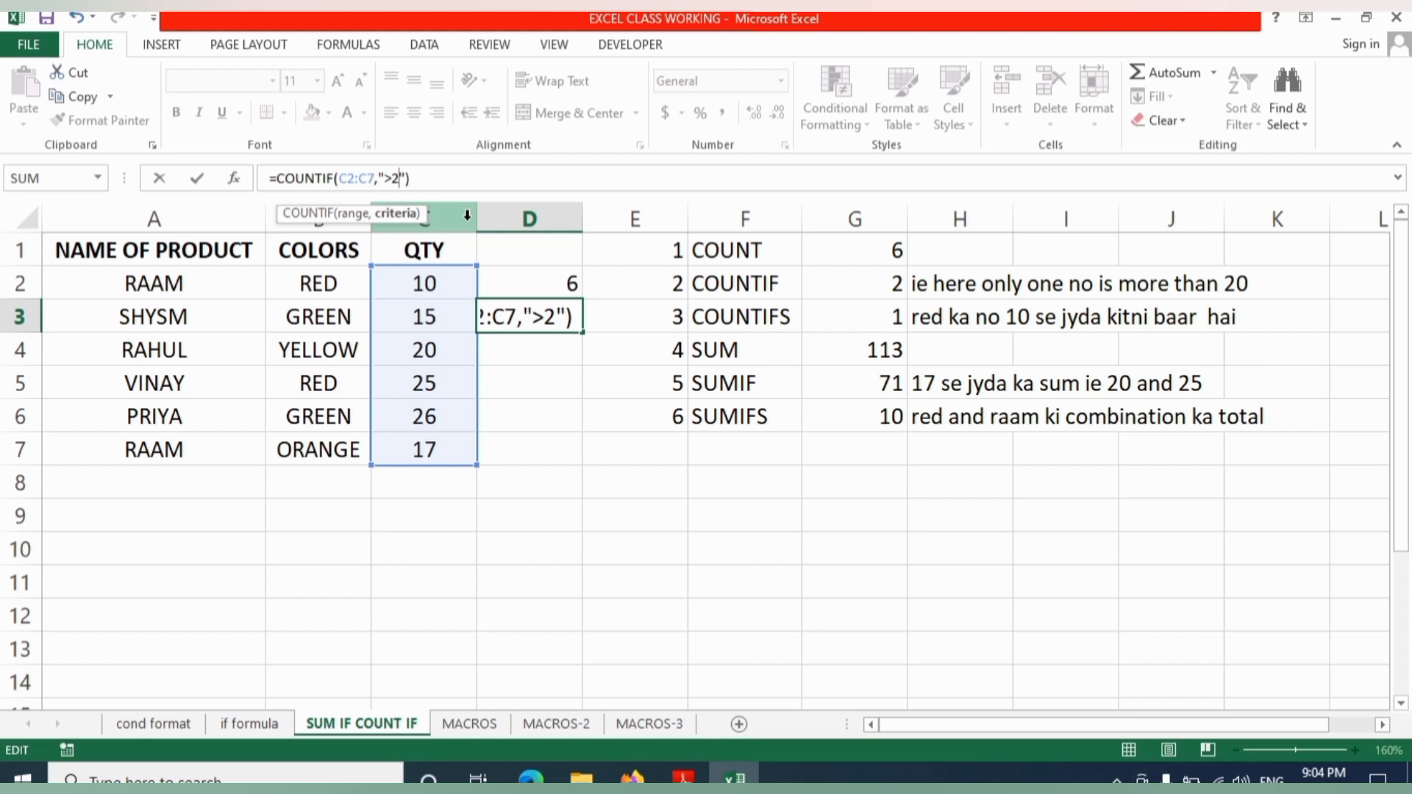
text(5)
key(Return)
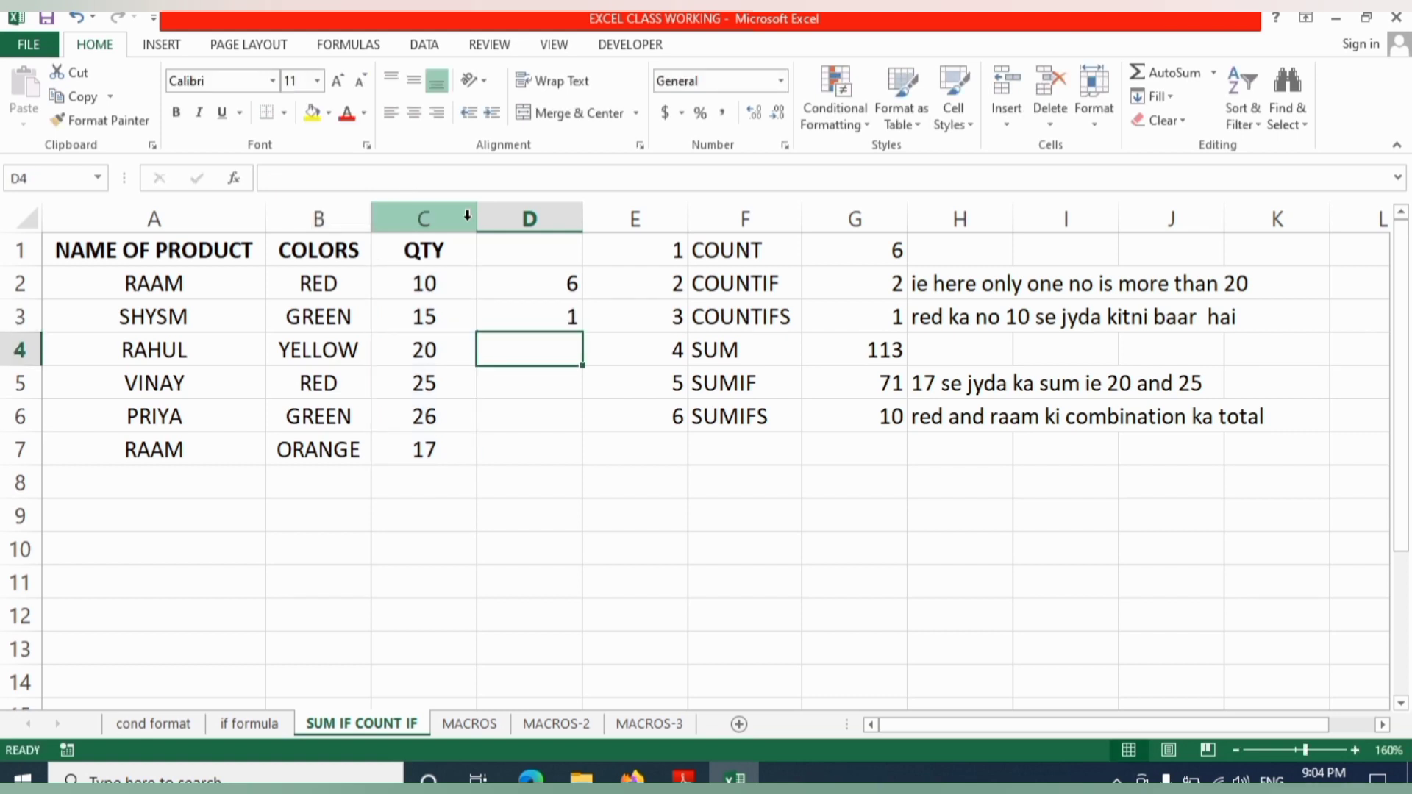
Step: Examine the existing COUNTIFS formula in G3 and its QTY and COLORS criteria
click(745, 319)
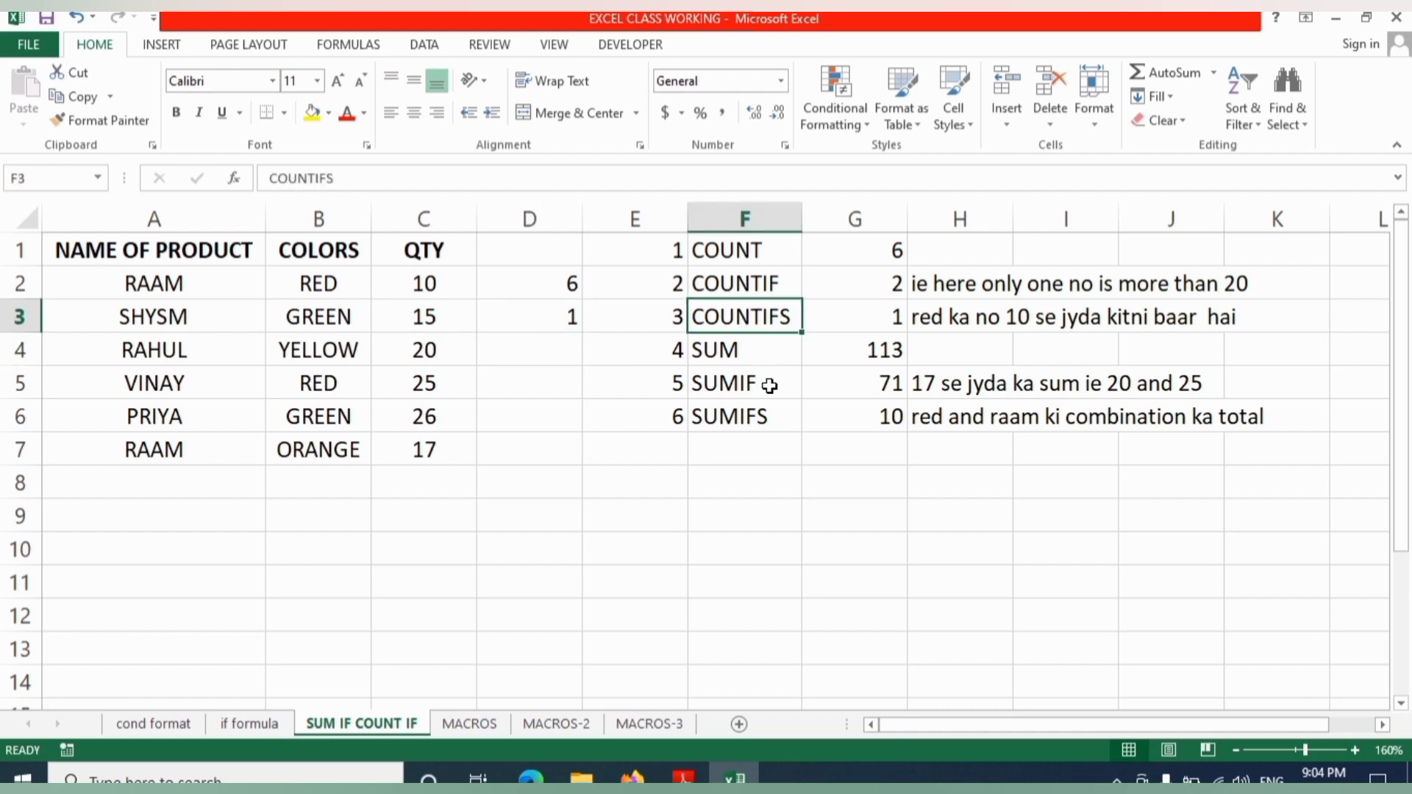
click(885, 317)
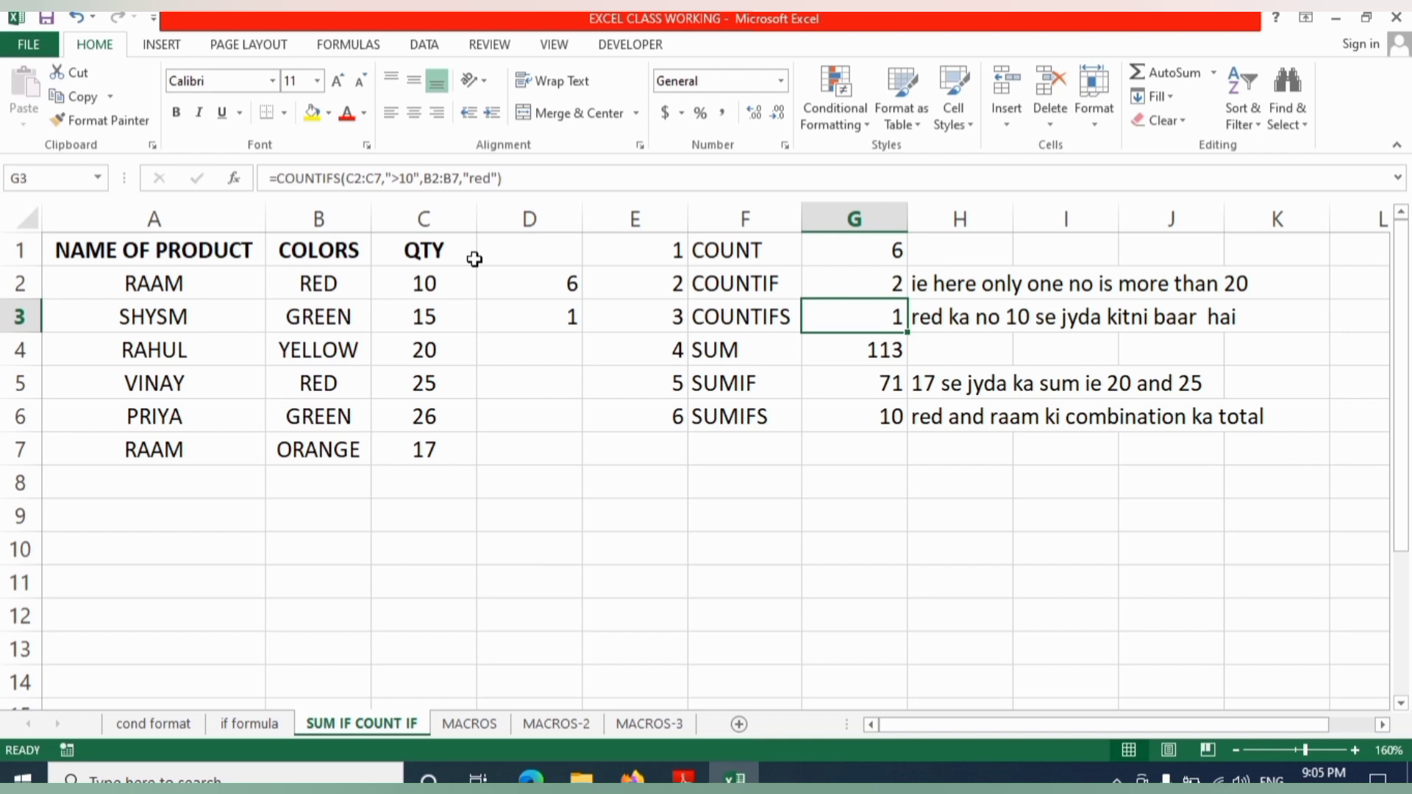
click(544, 348)
text(=c)
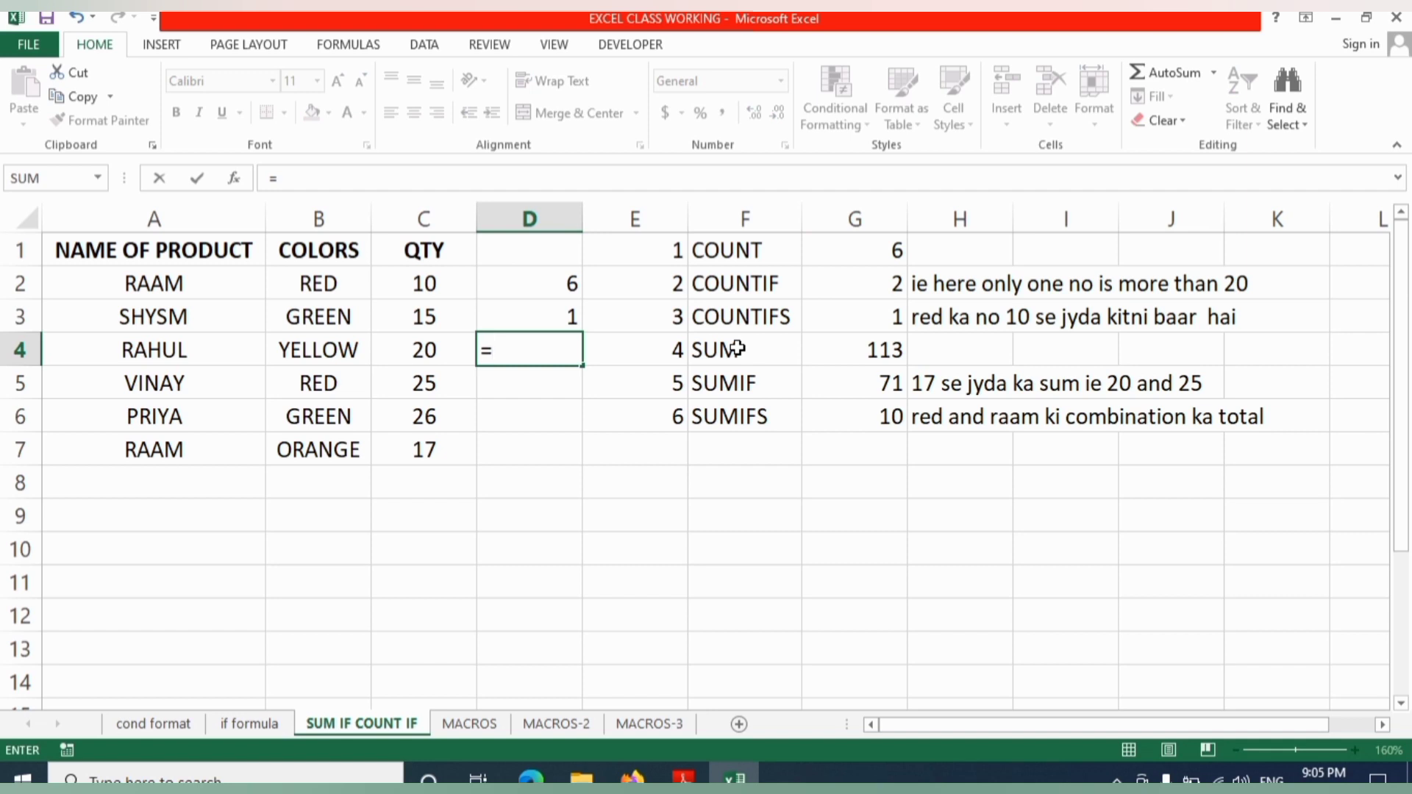
text(ount)
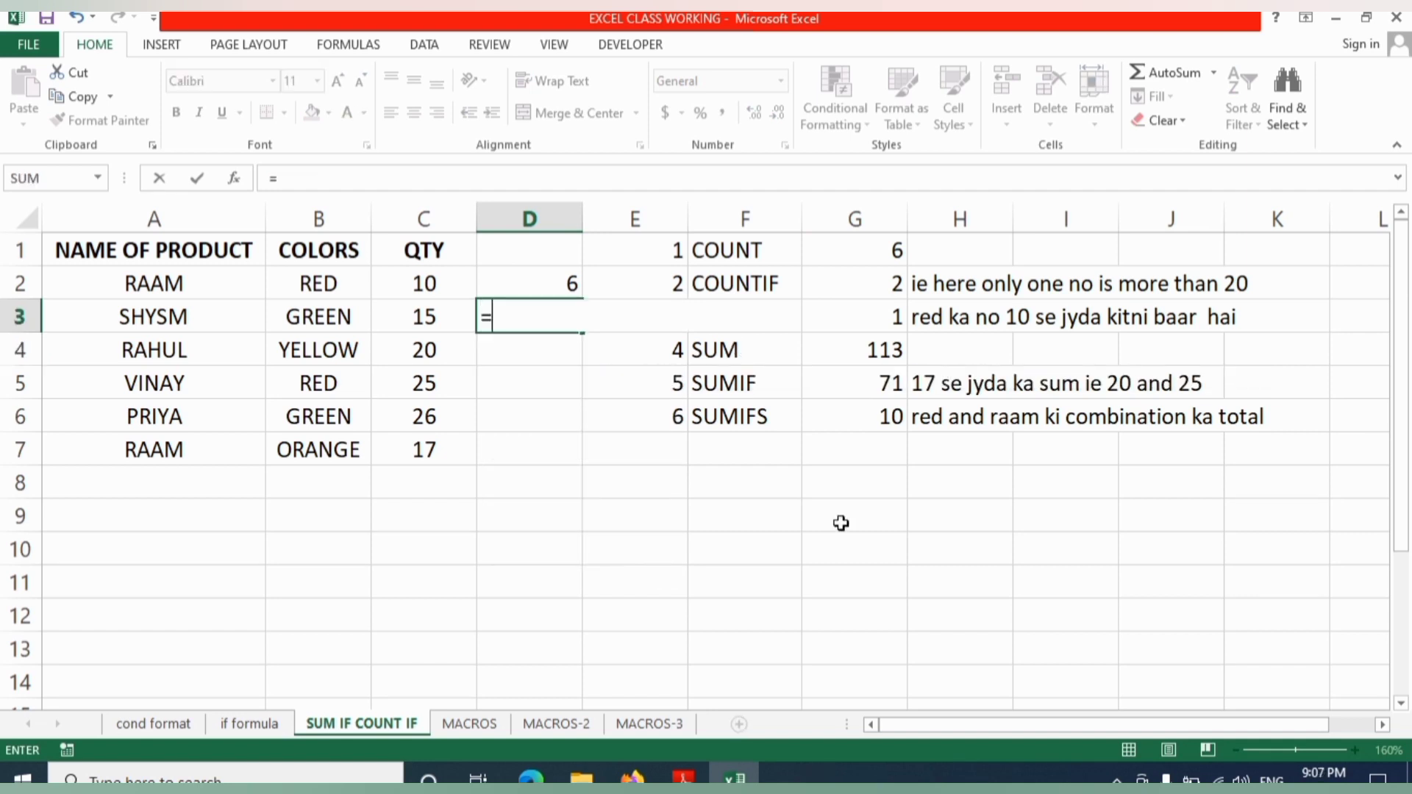
Step: Enter the formula =countifs(C2:C7,">10",B2:B7,"red") in cell D3 to count red items with QTY above 10
text(coub)
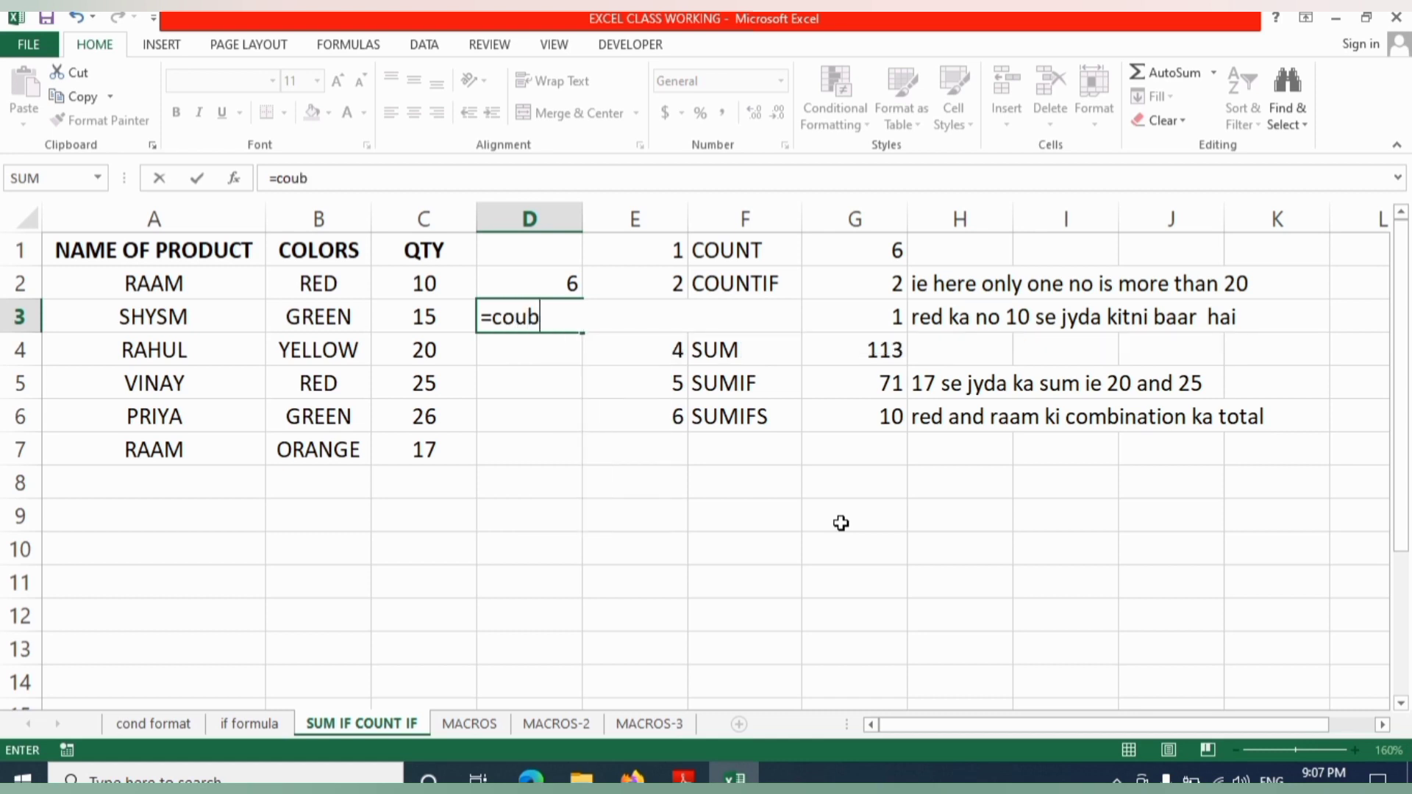
key(BackSpace)
text(nts)
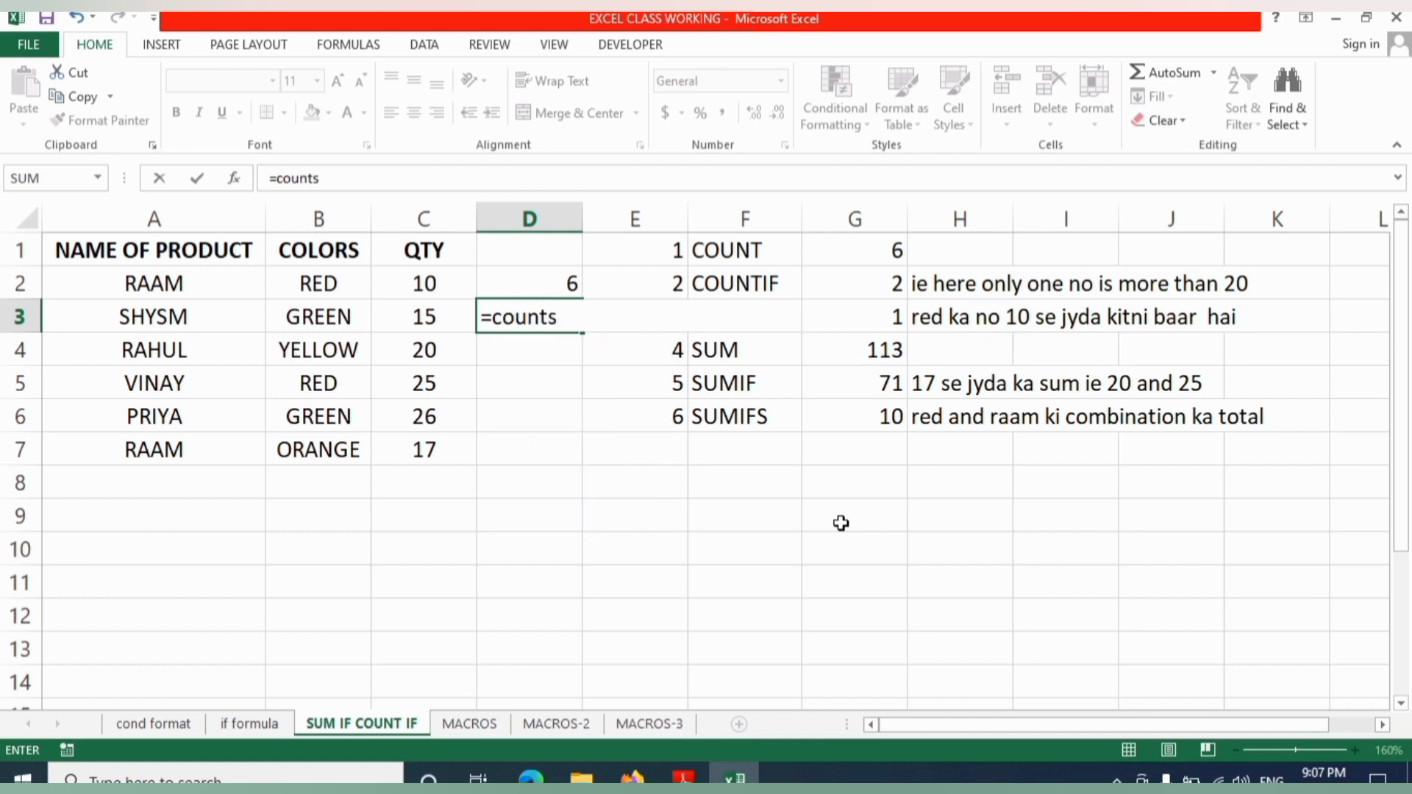
key(BackSpace)
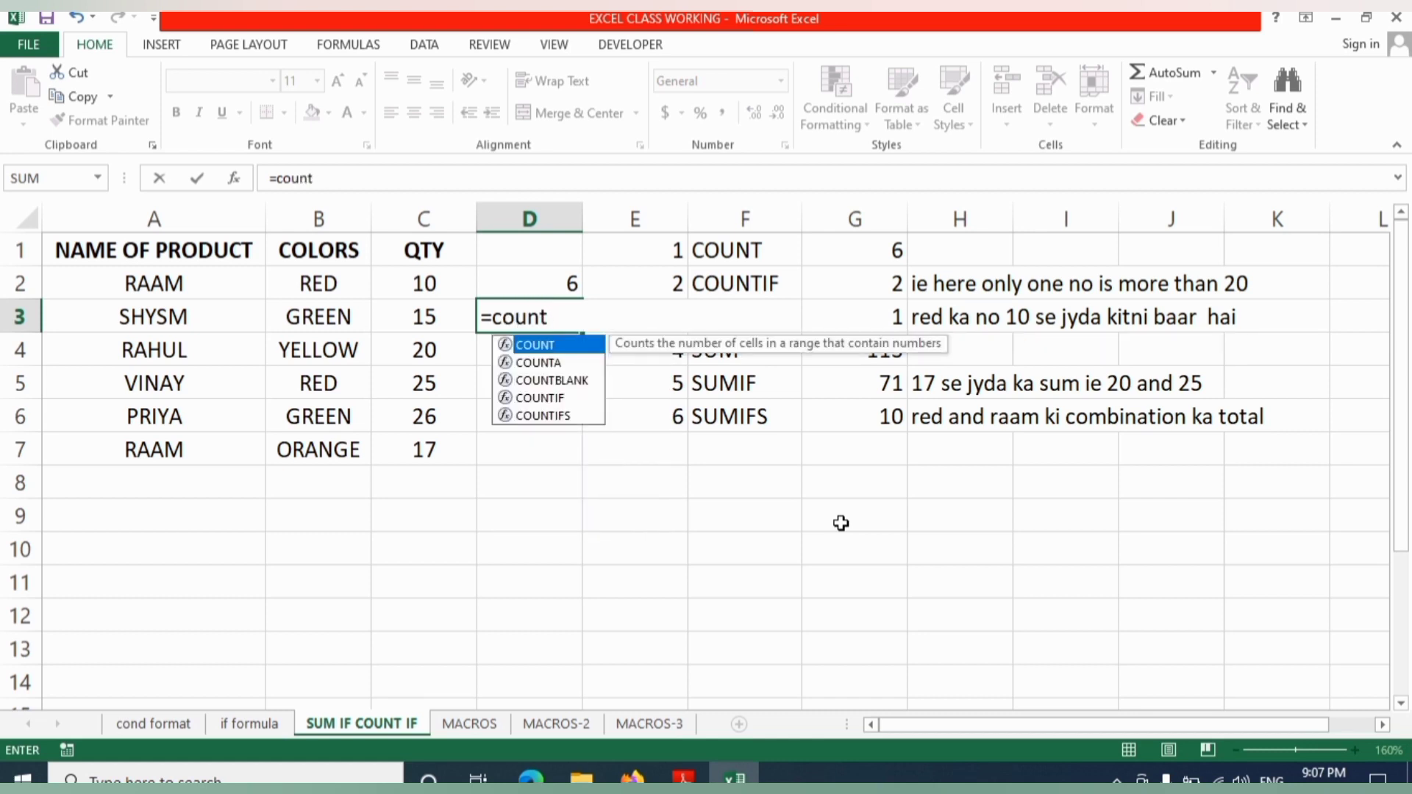
text(ifs()
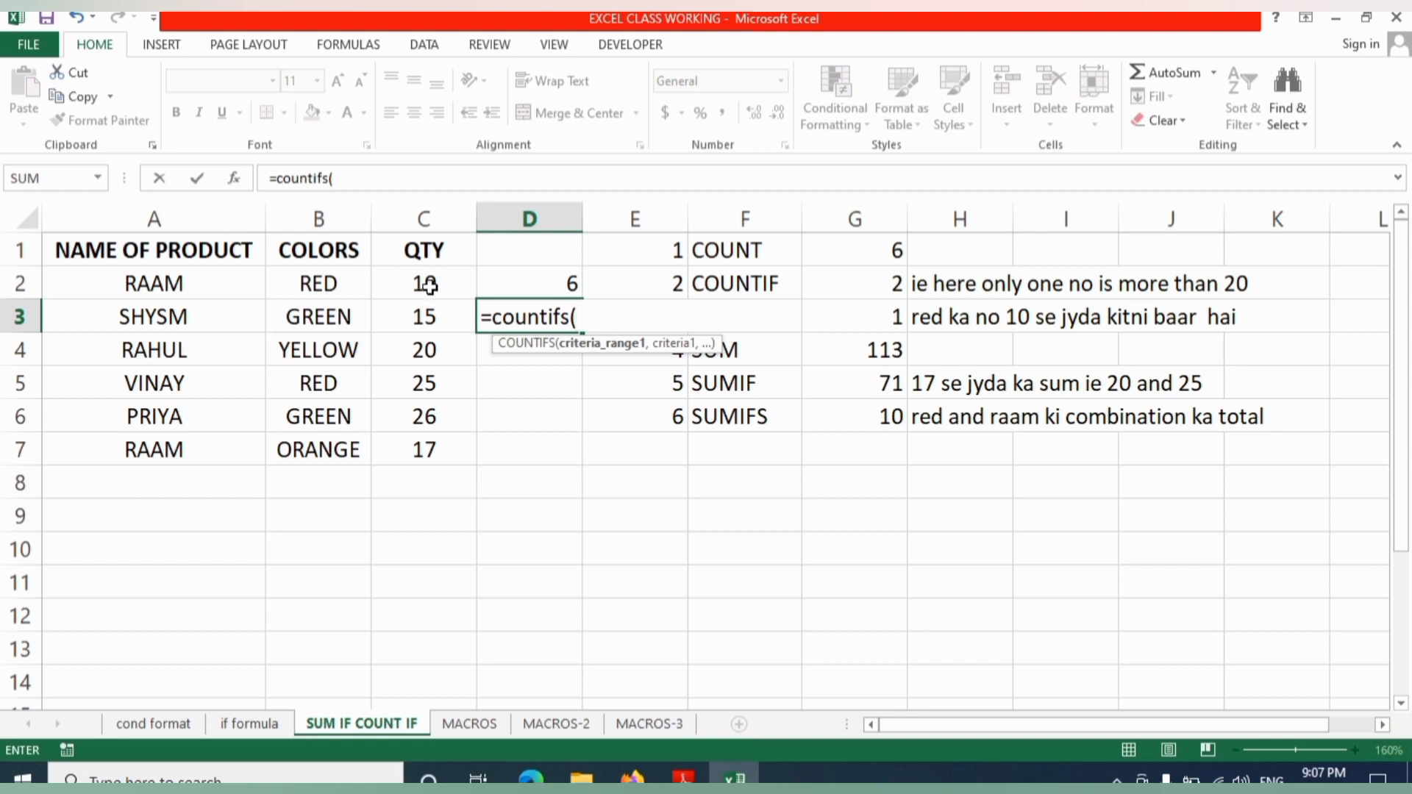
drag(432, 284, 429, 449)
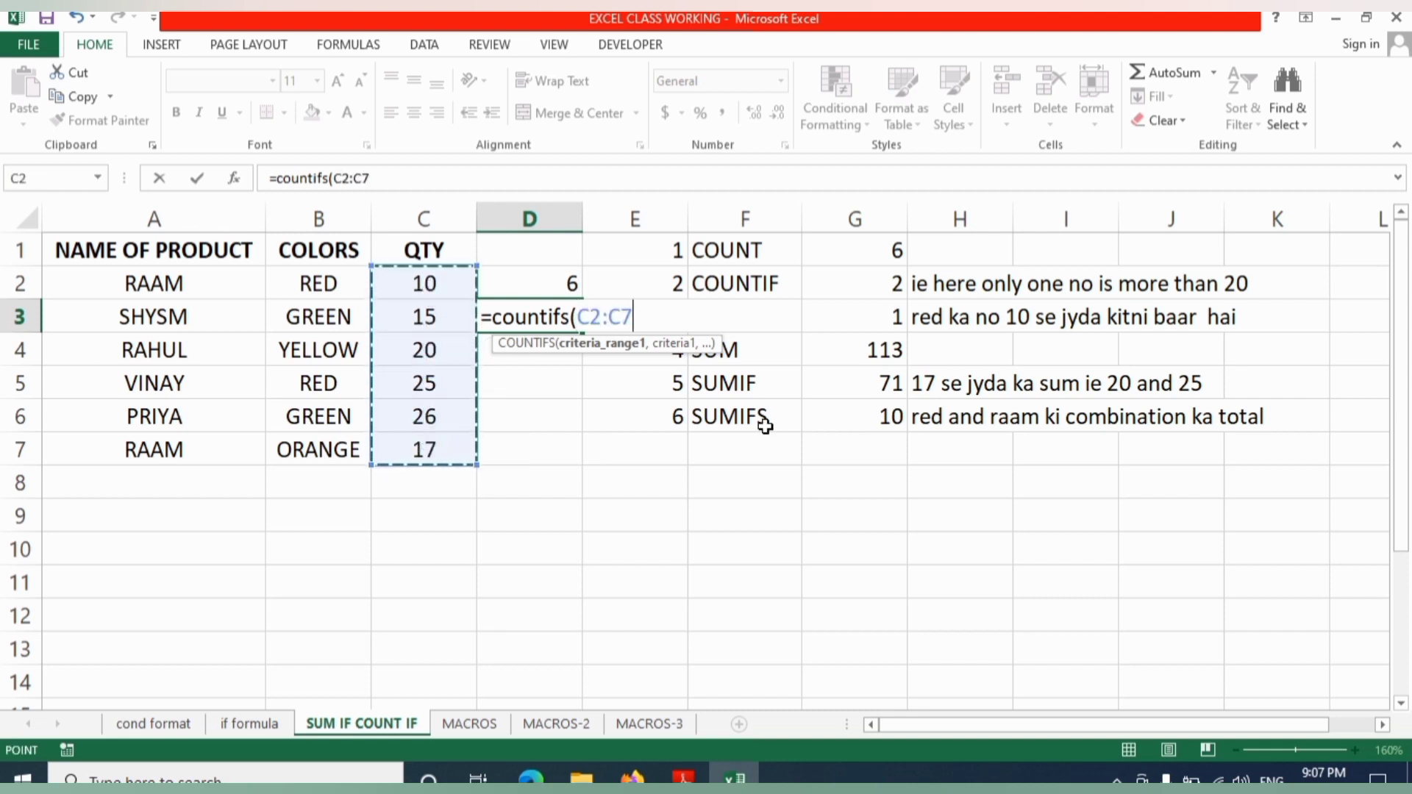
text(,)
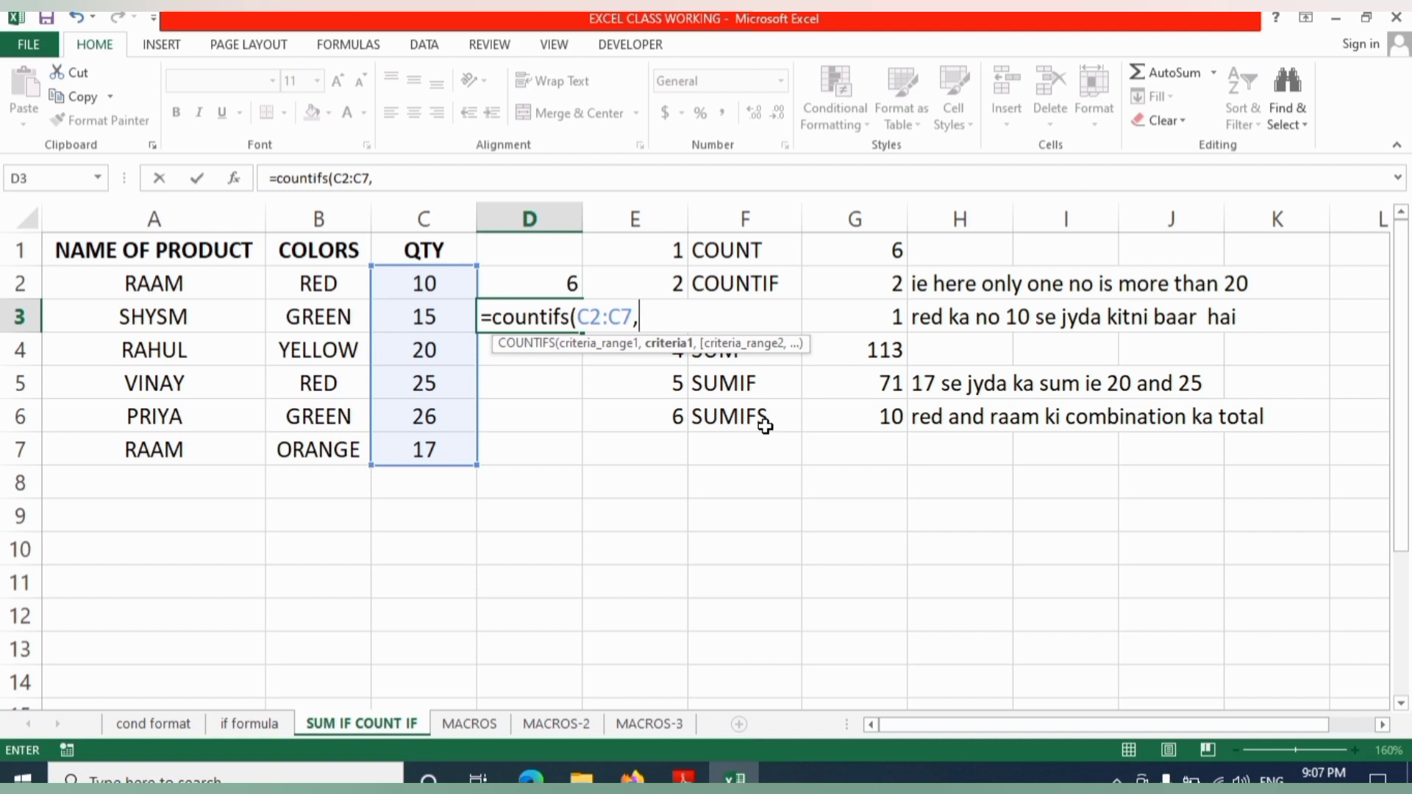
text(")
text(10)
key(BackSpace)
key(BackSpace)
text(>10",)
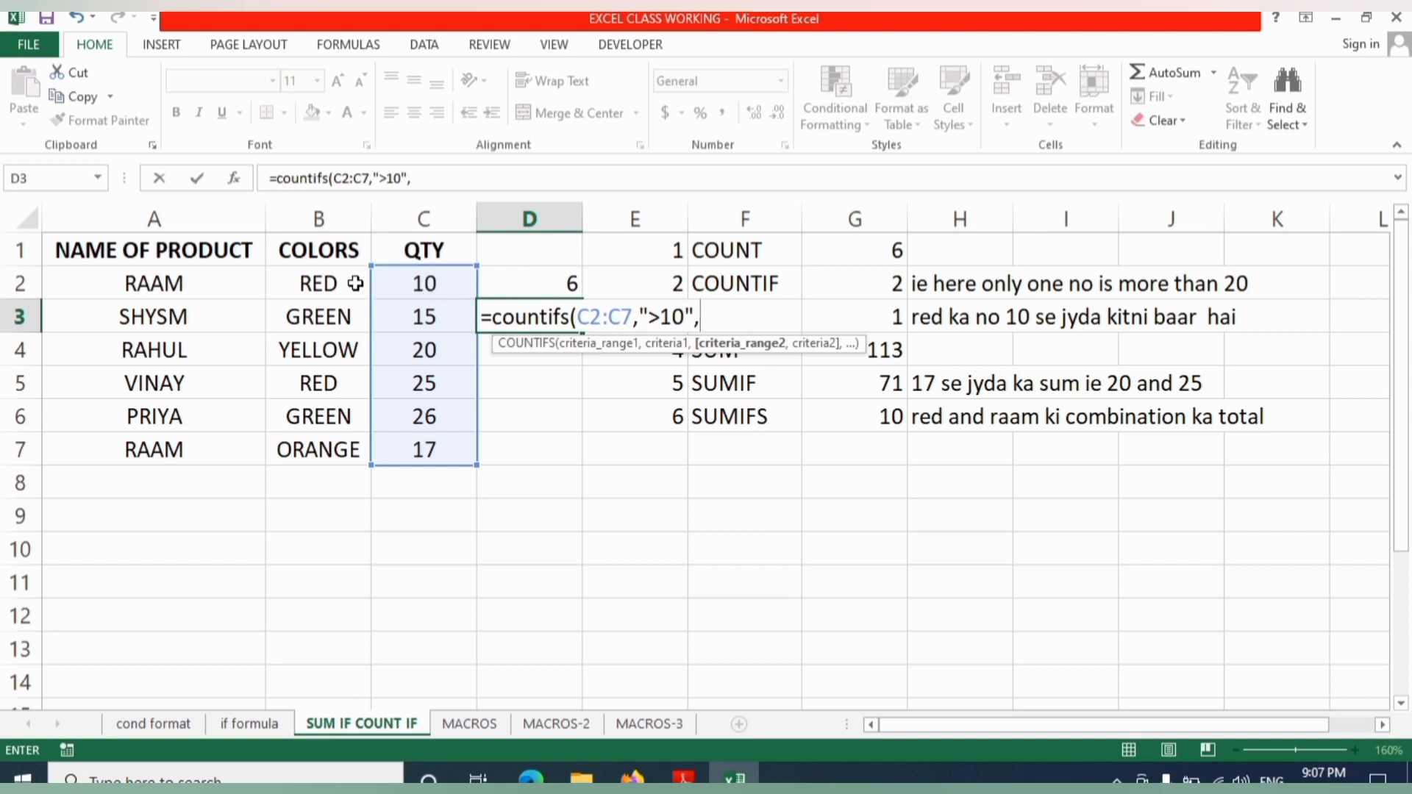
drag(348, 282, 343, 449)
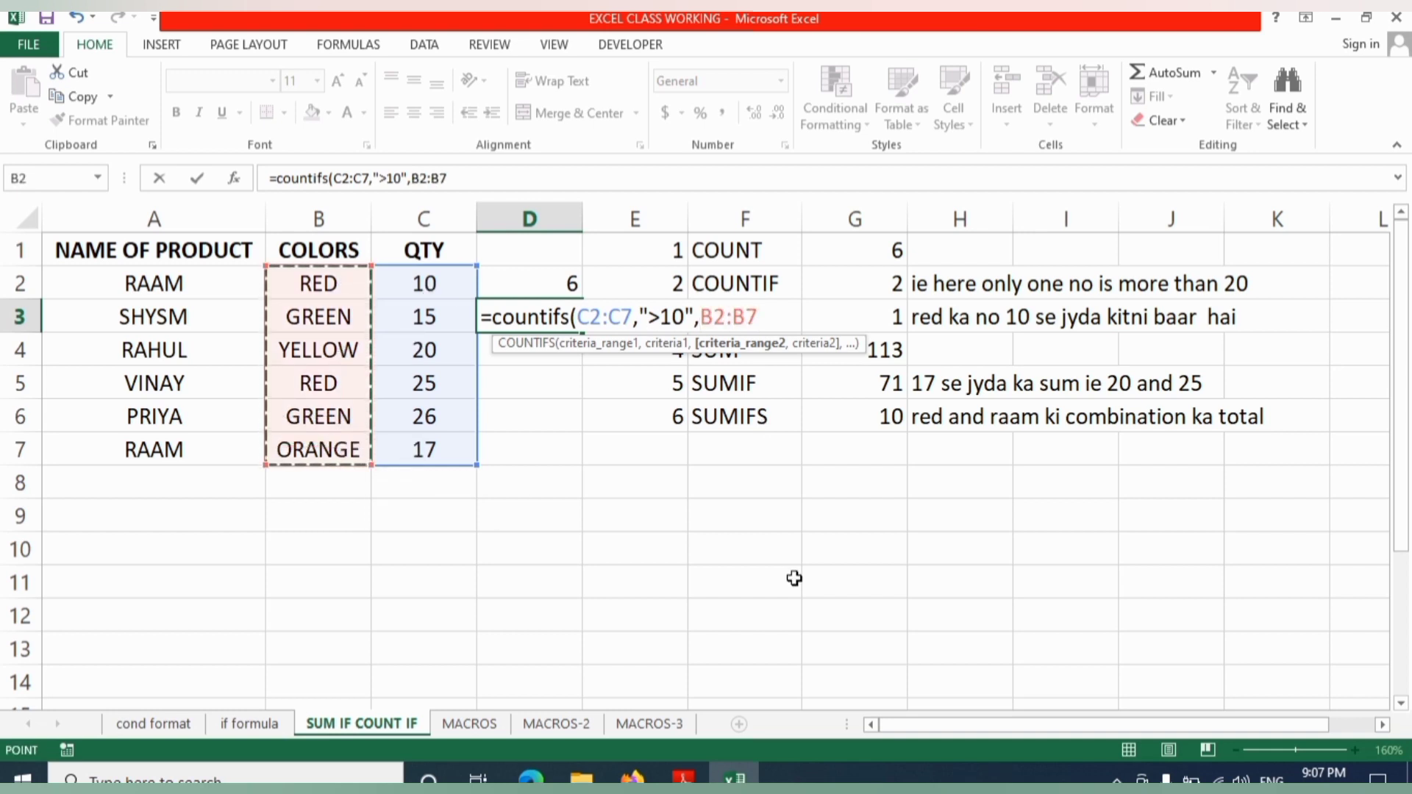
text(,)
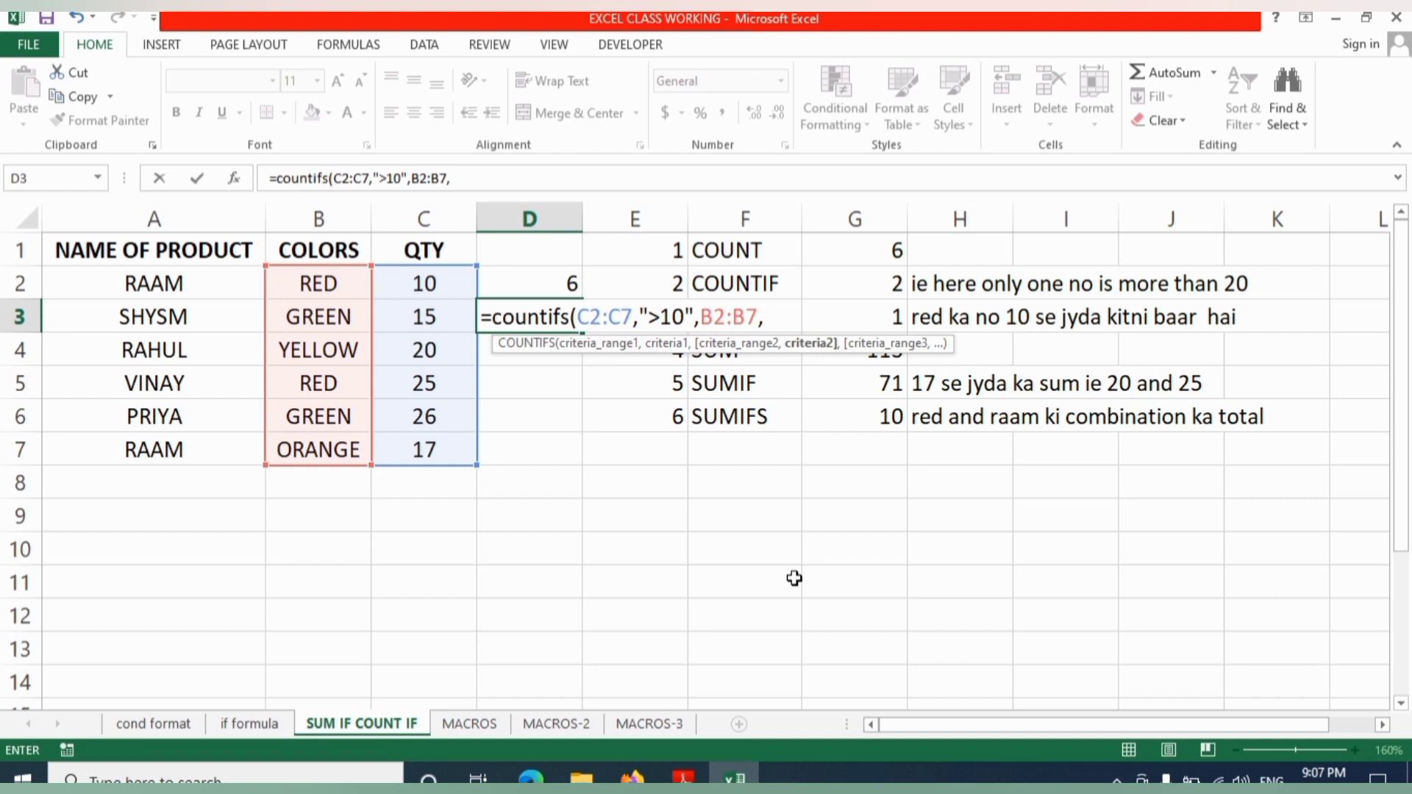
text("red"))
key(Return)
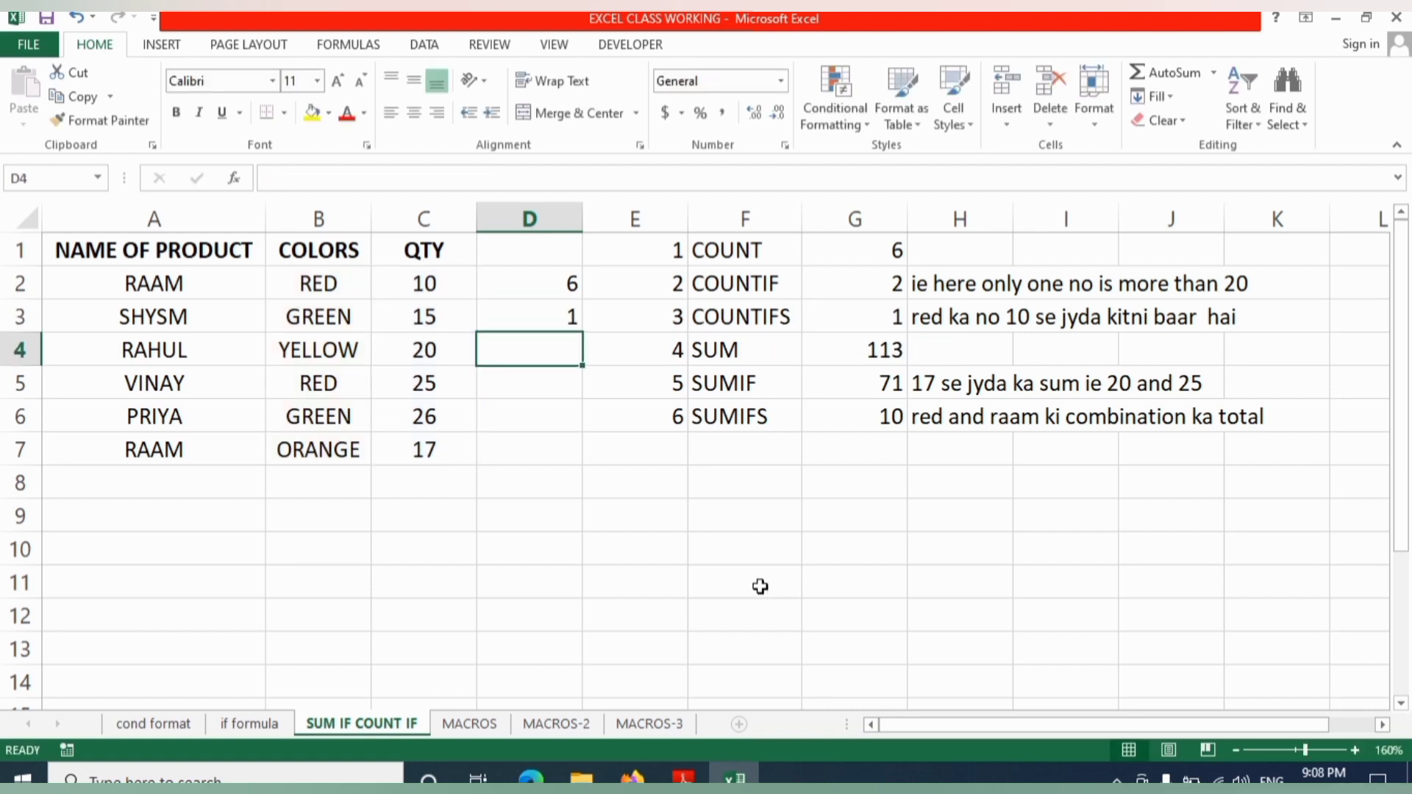
Step: Review the COUNTIFS formula in D3 and change the colour in cell B4 to red to test it
click(563, 318)
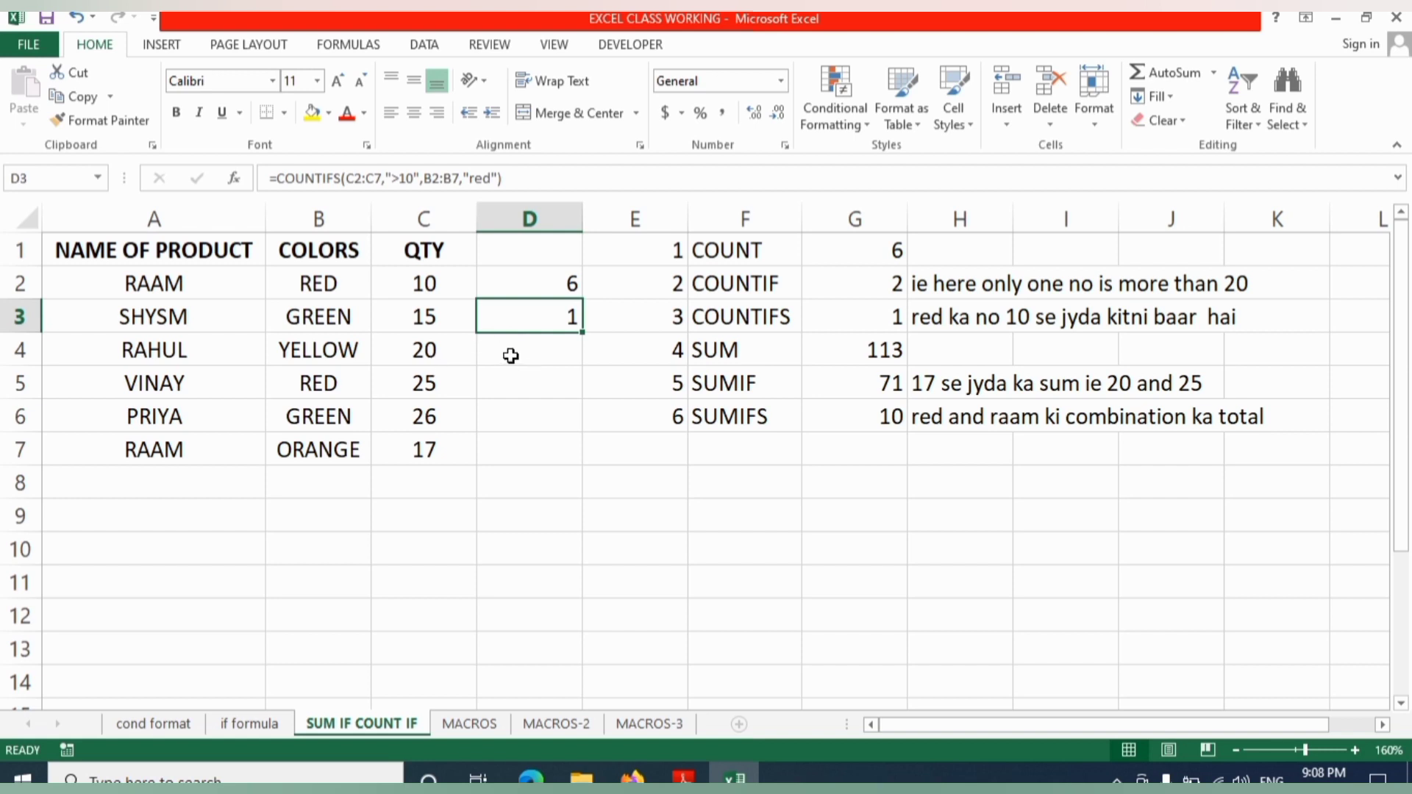
click(342, 350)
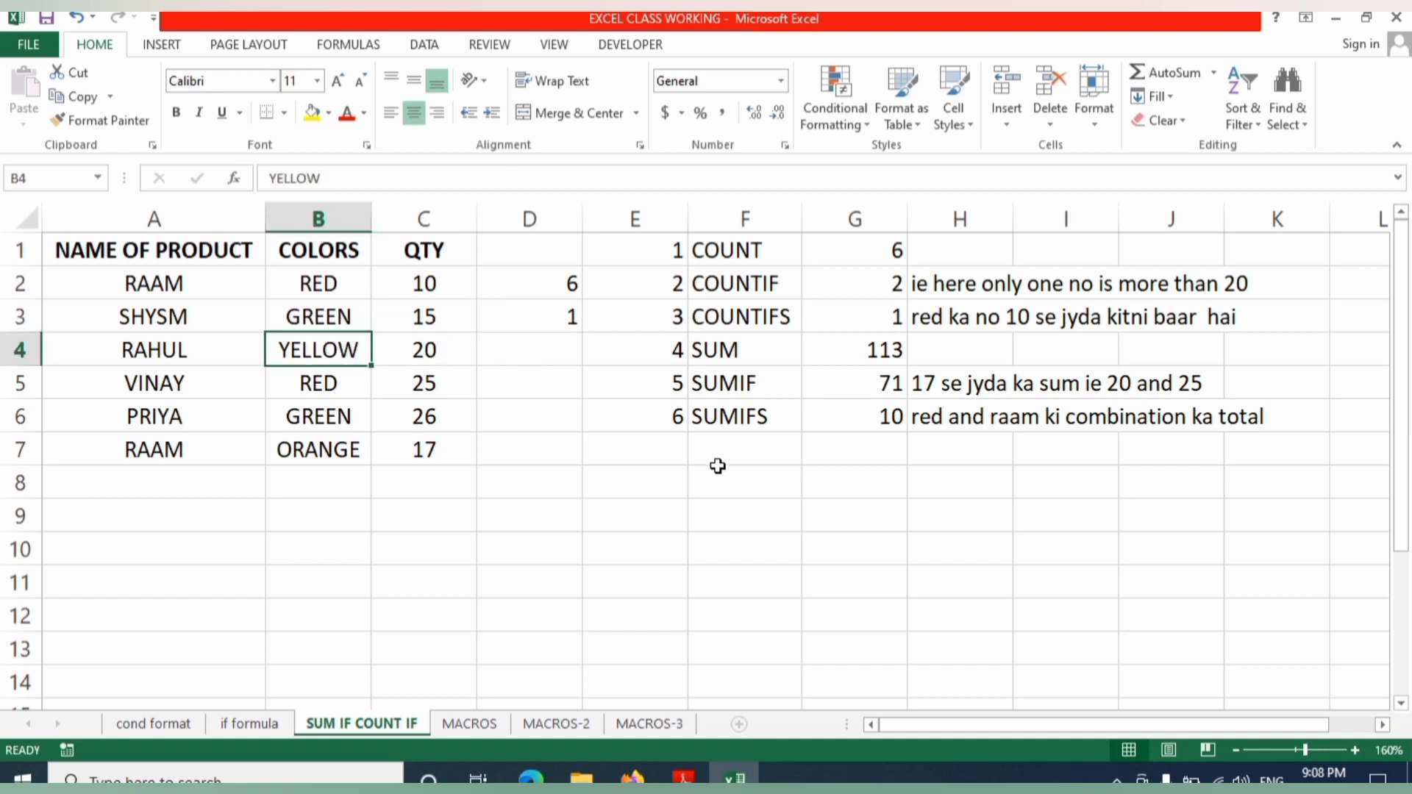
text(red)
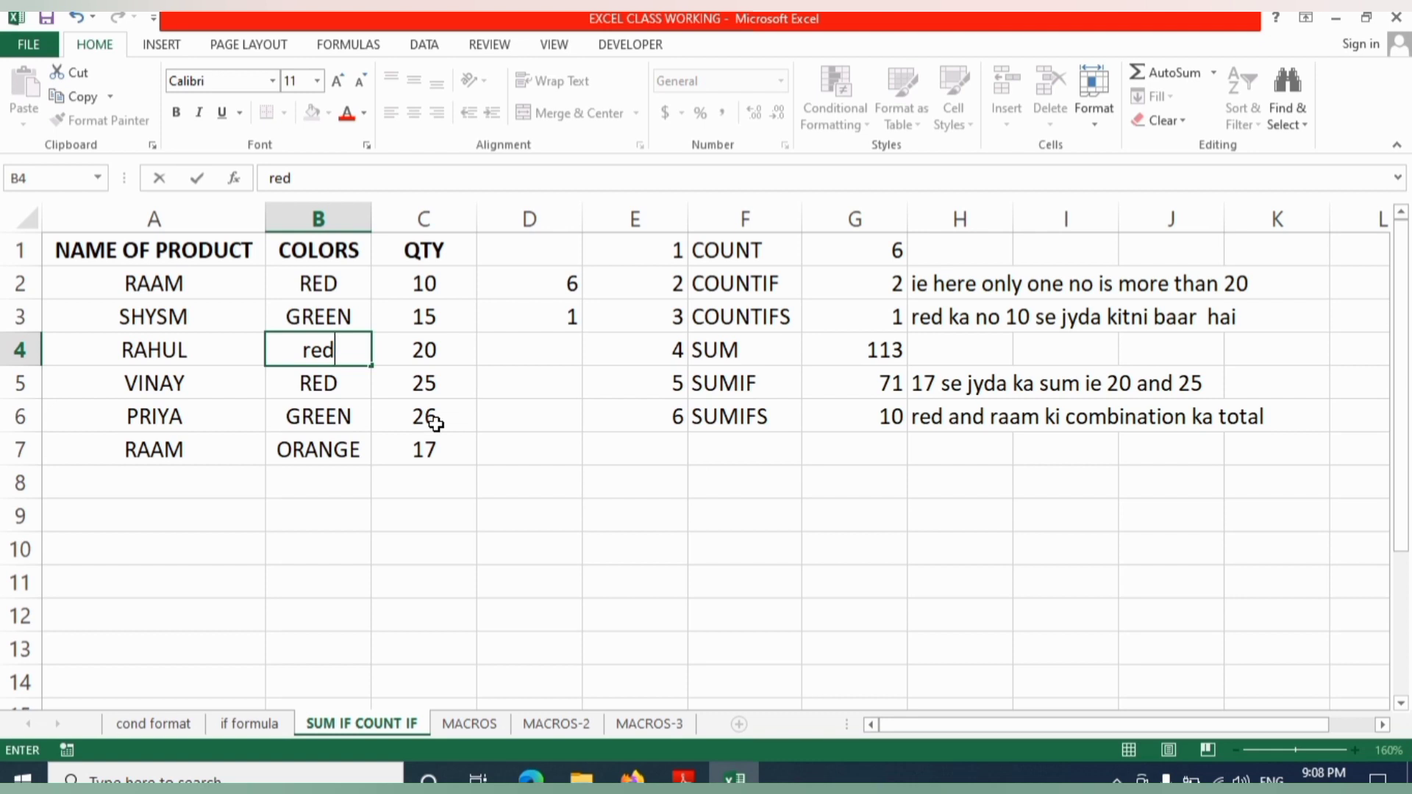
key(Return)
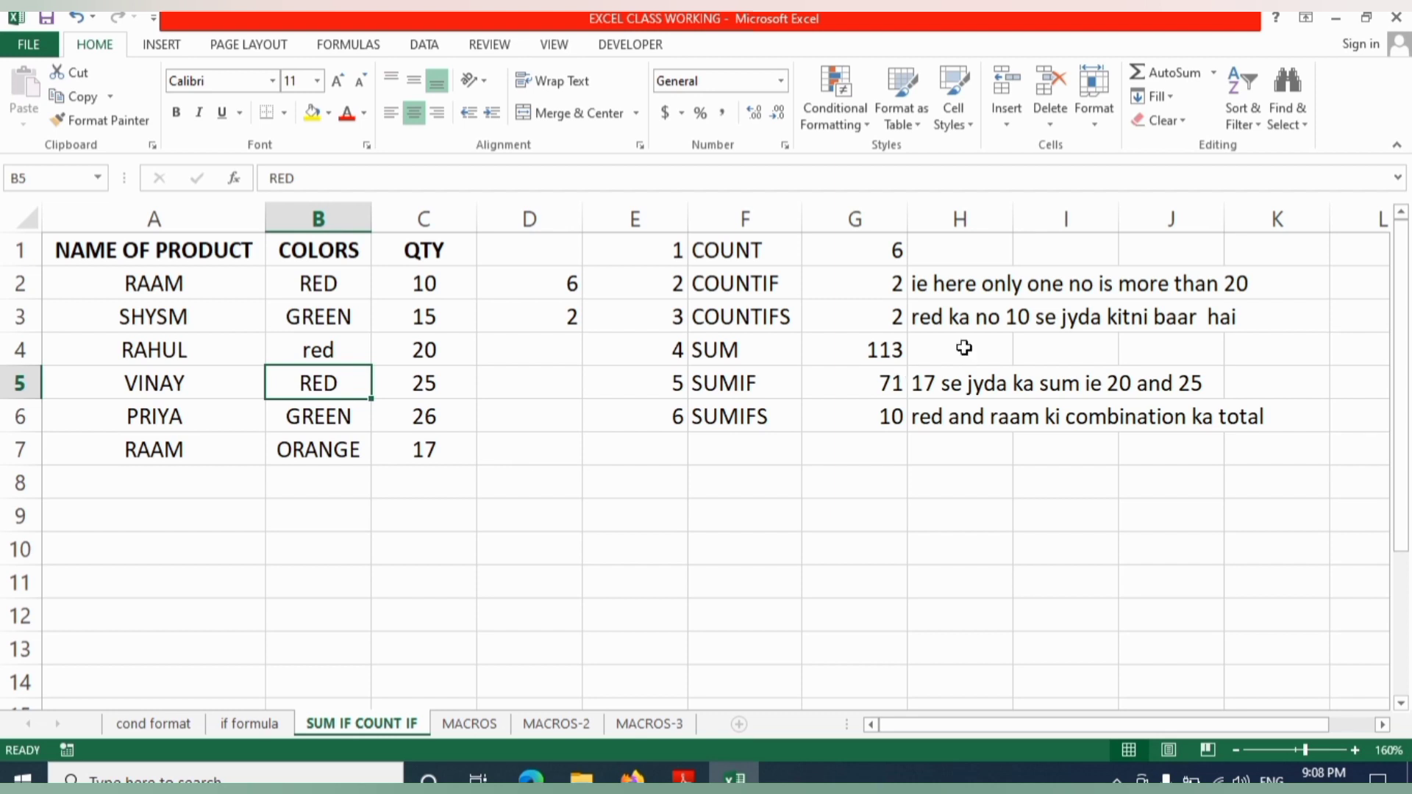
Step: Total the QTY column in cell C9 with AutoSum, using =SUM(C2:C8), and review the formula
click(769, 353)
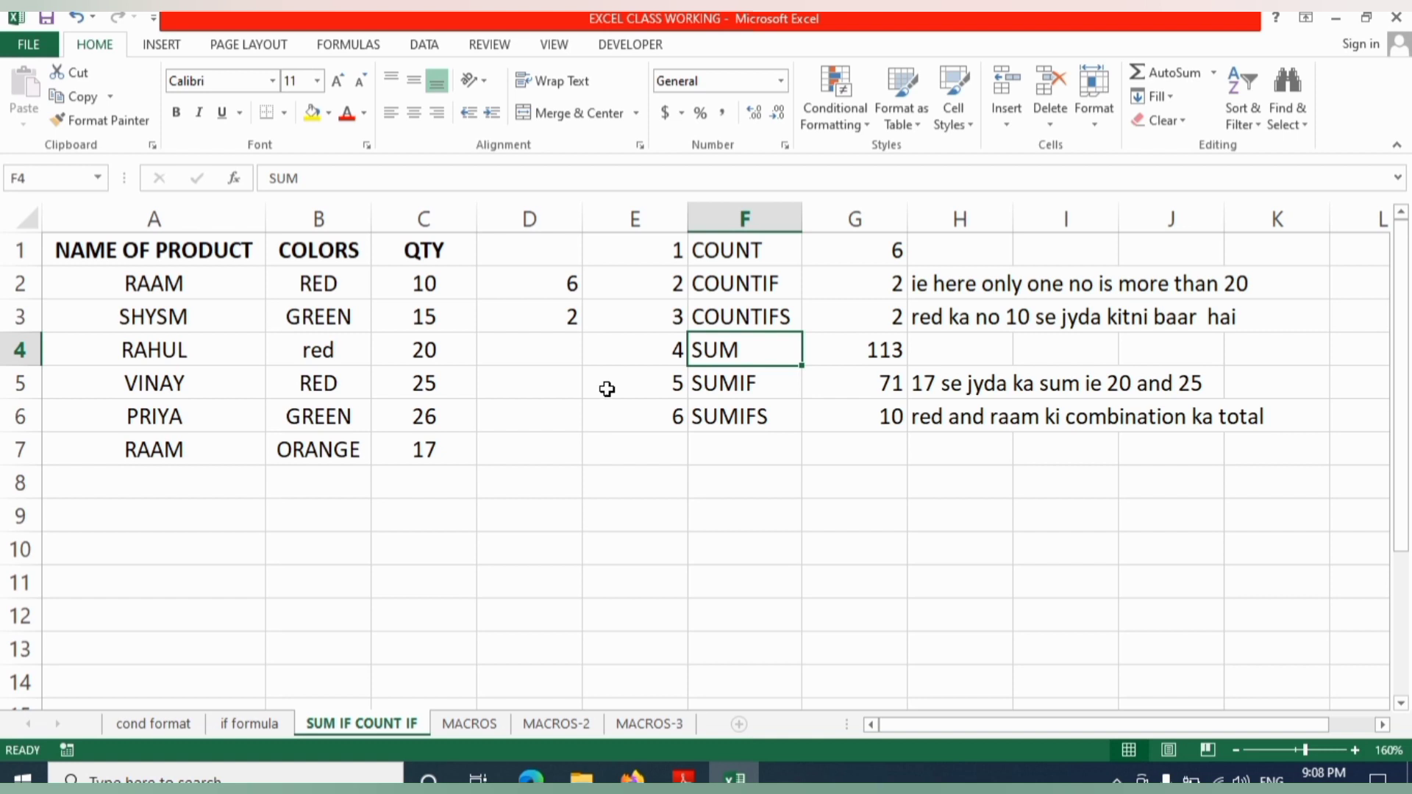
click(425, 521)
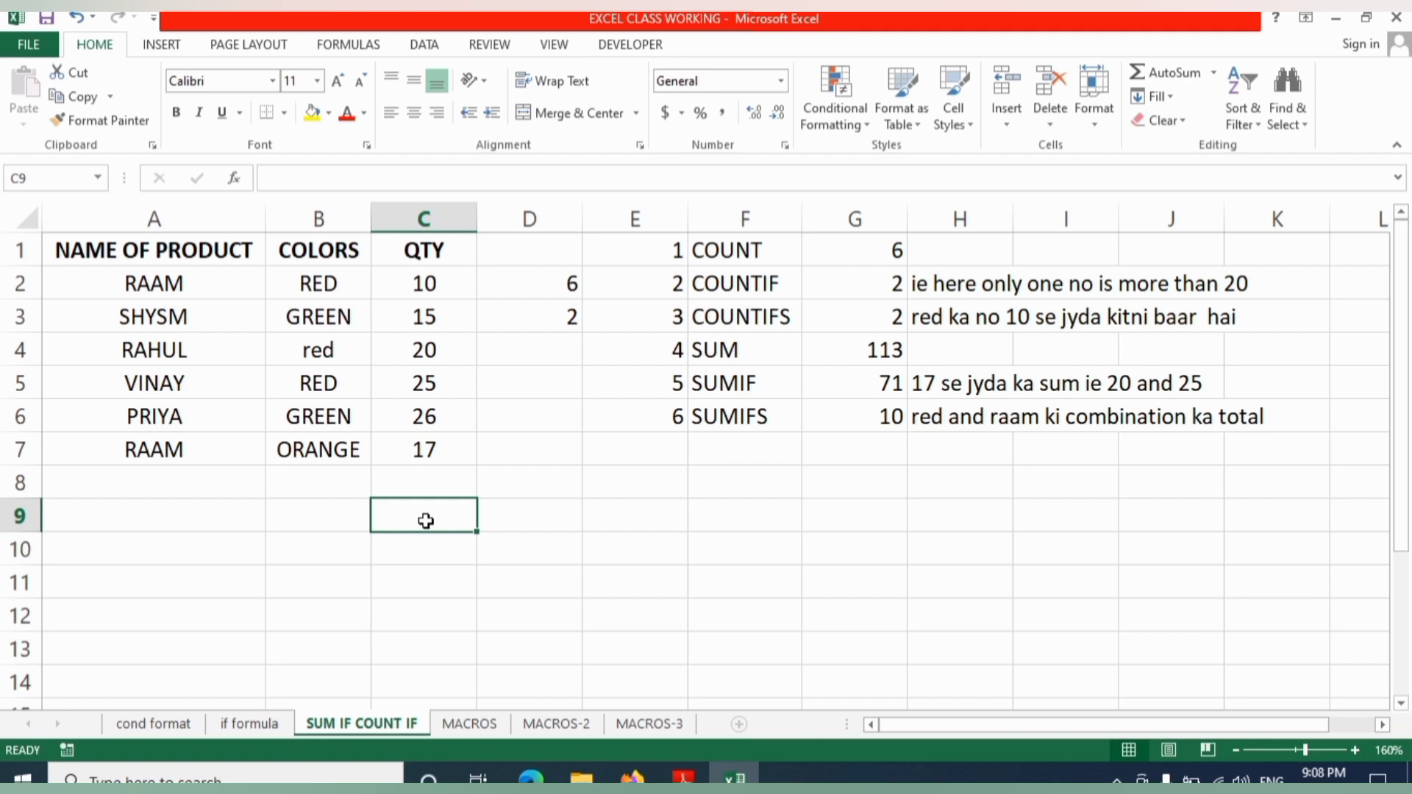
key(alt+equal)
key(Return)
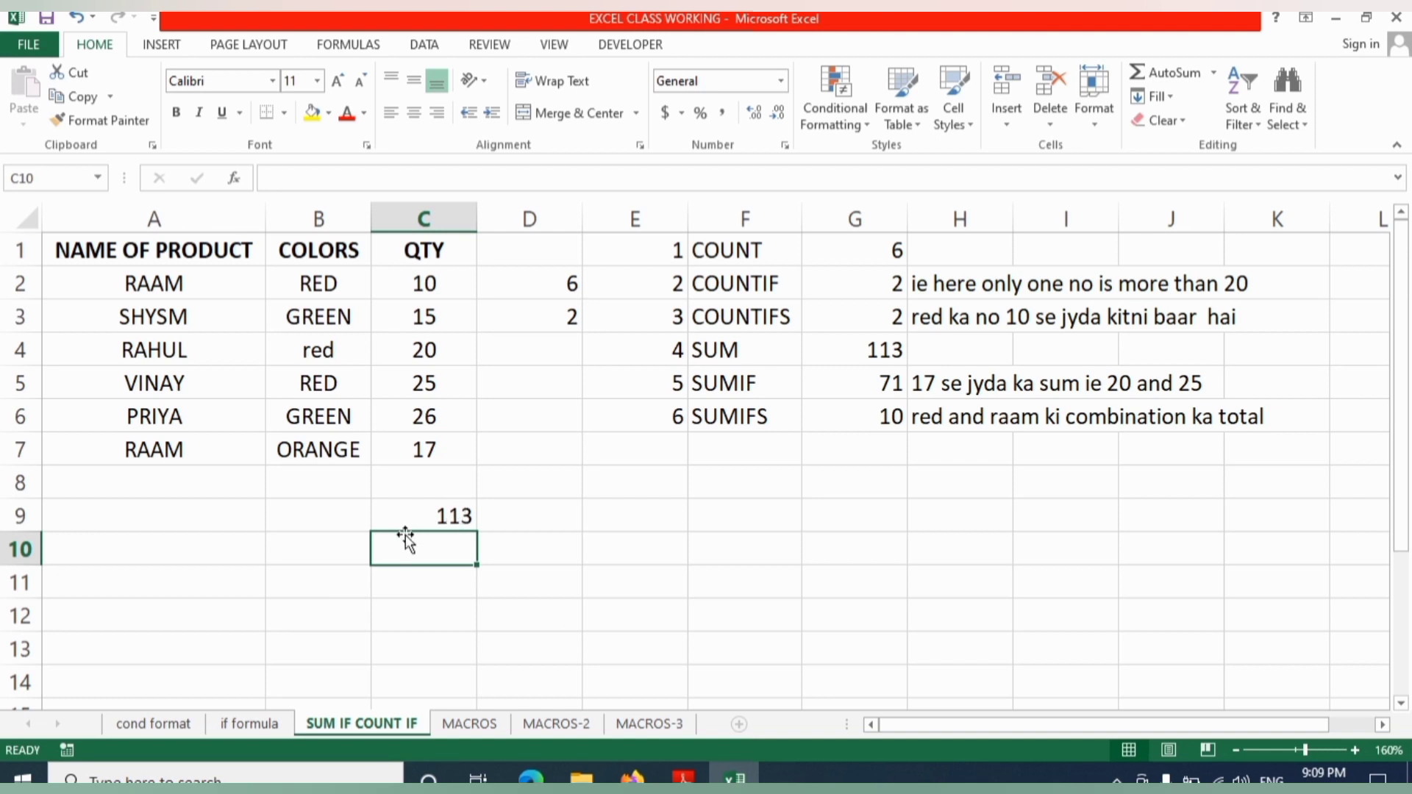
click(449, 515)
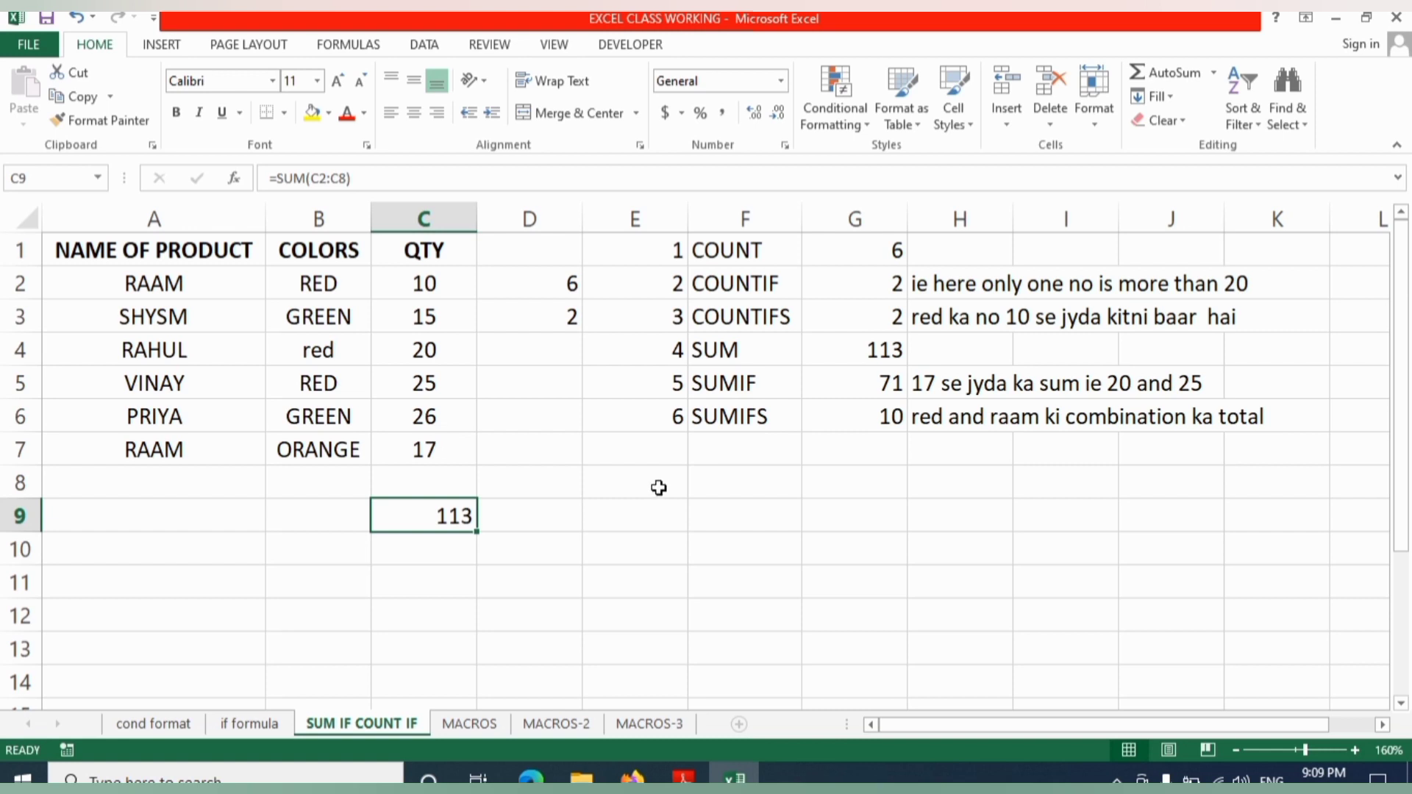
Step: Examine the existing SUMIF formula in G5 and the QTY values above 17 that it adds up
click(885, 383)
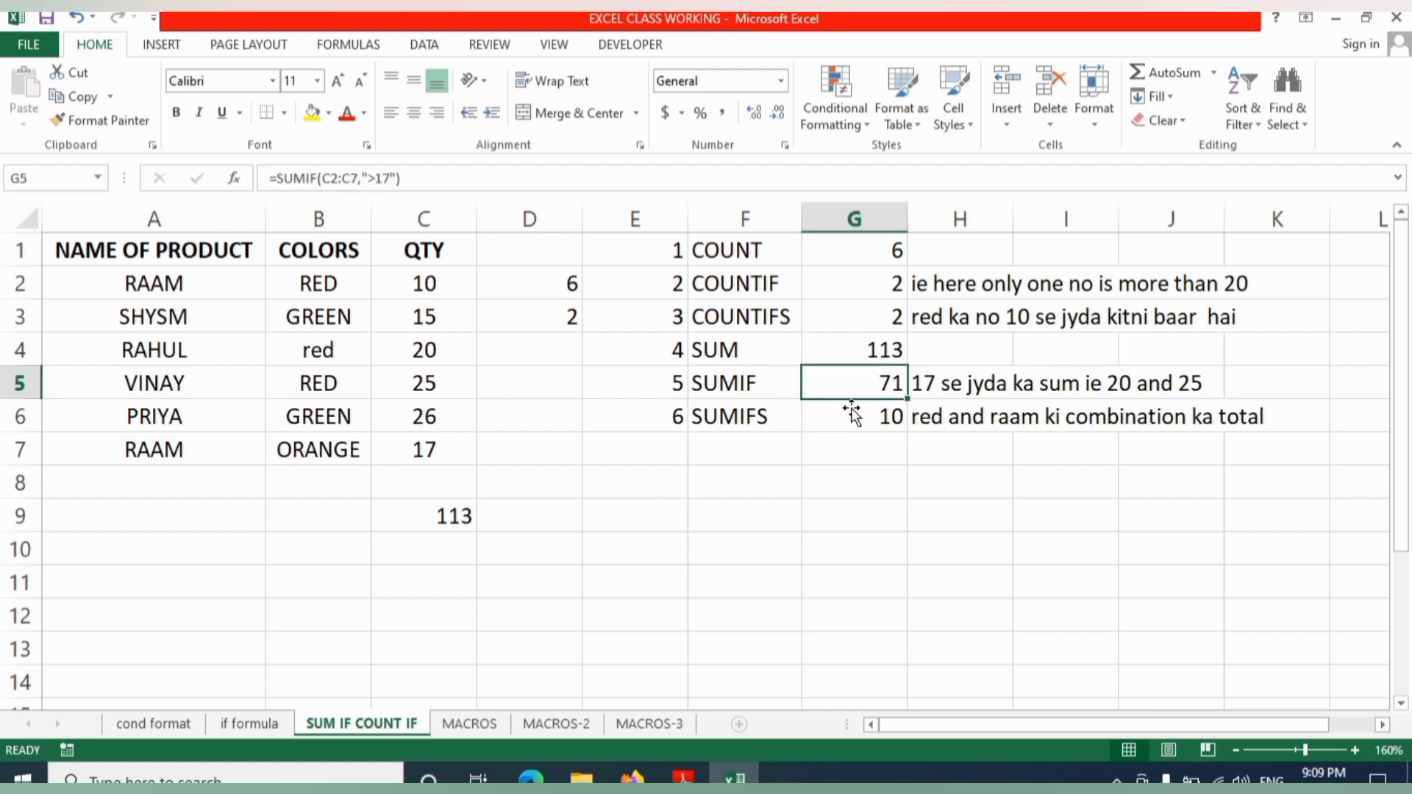
click(545, 450)
drag(432, 282, 432, 451)
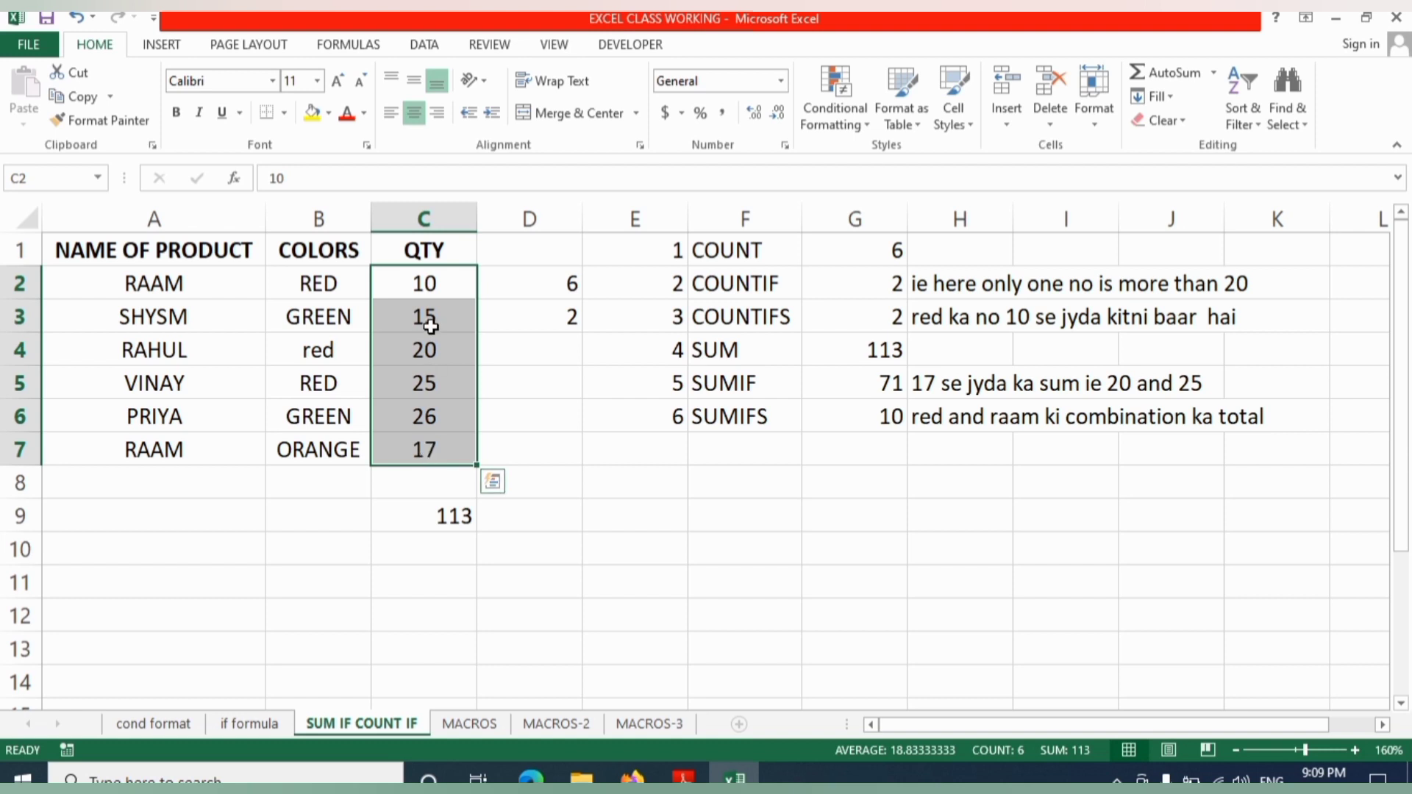
click(662, 386)
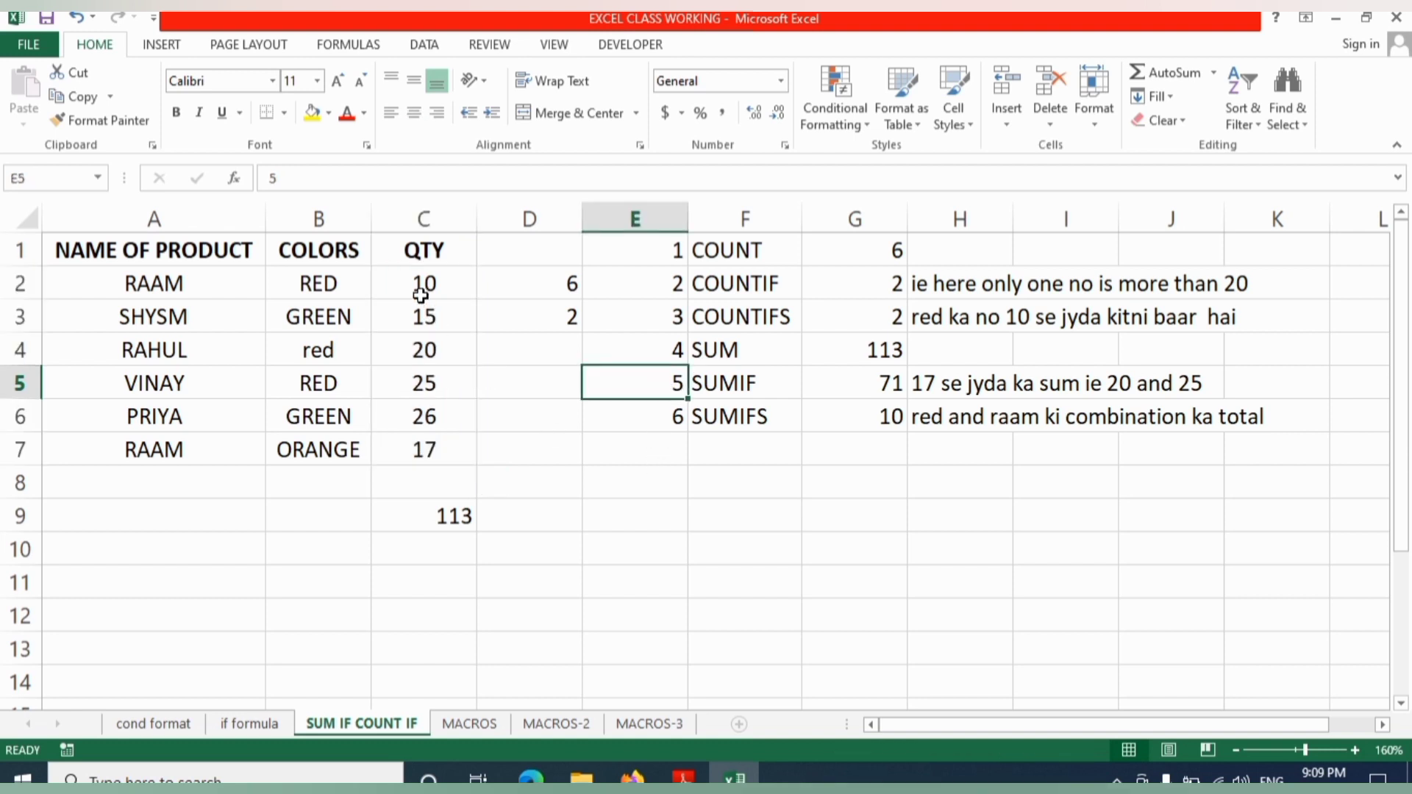
click(425, 323)
click(424, 342)
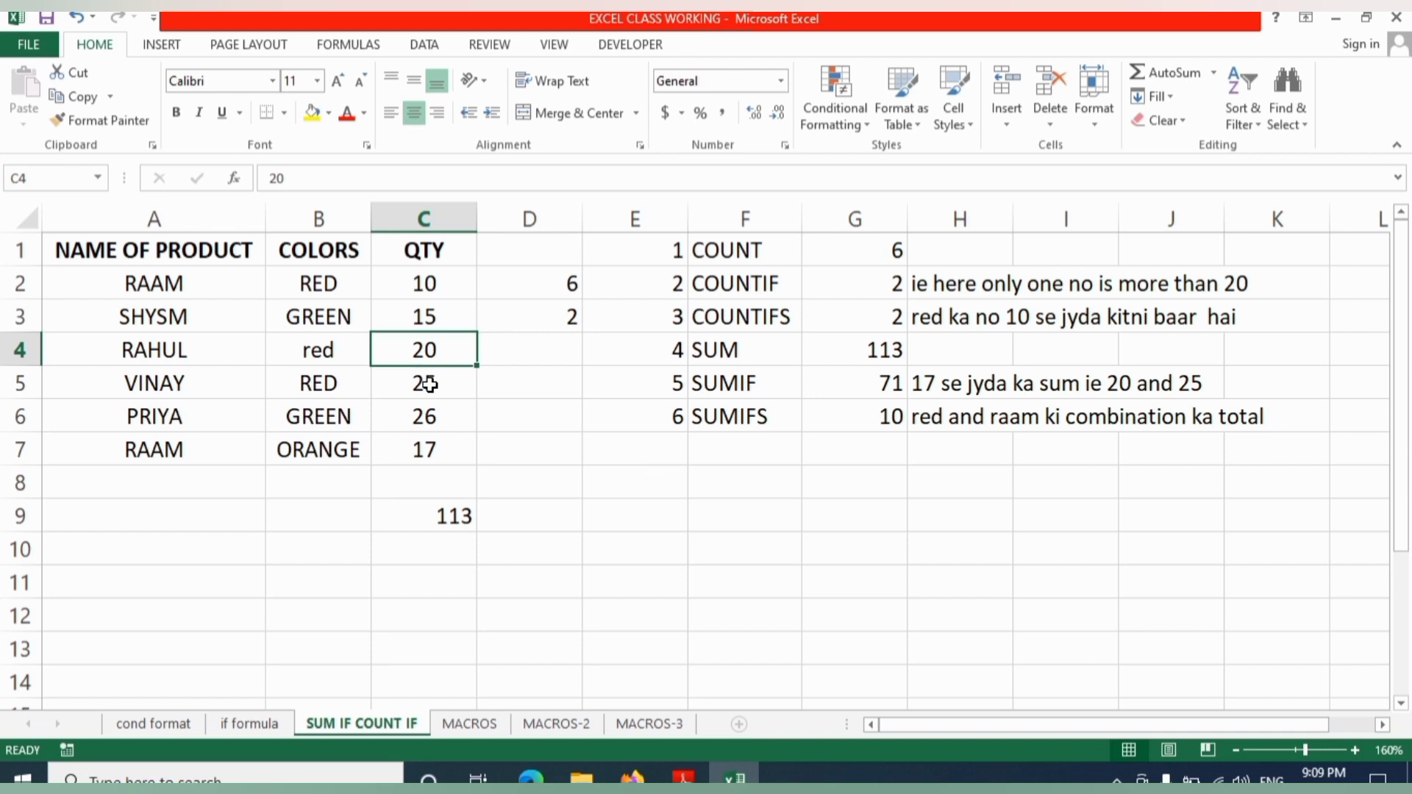
click(432, 451)
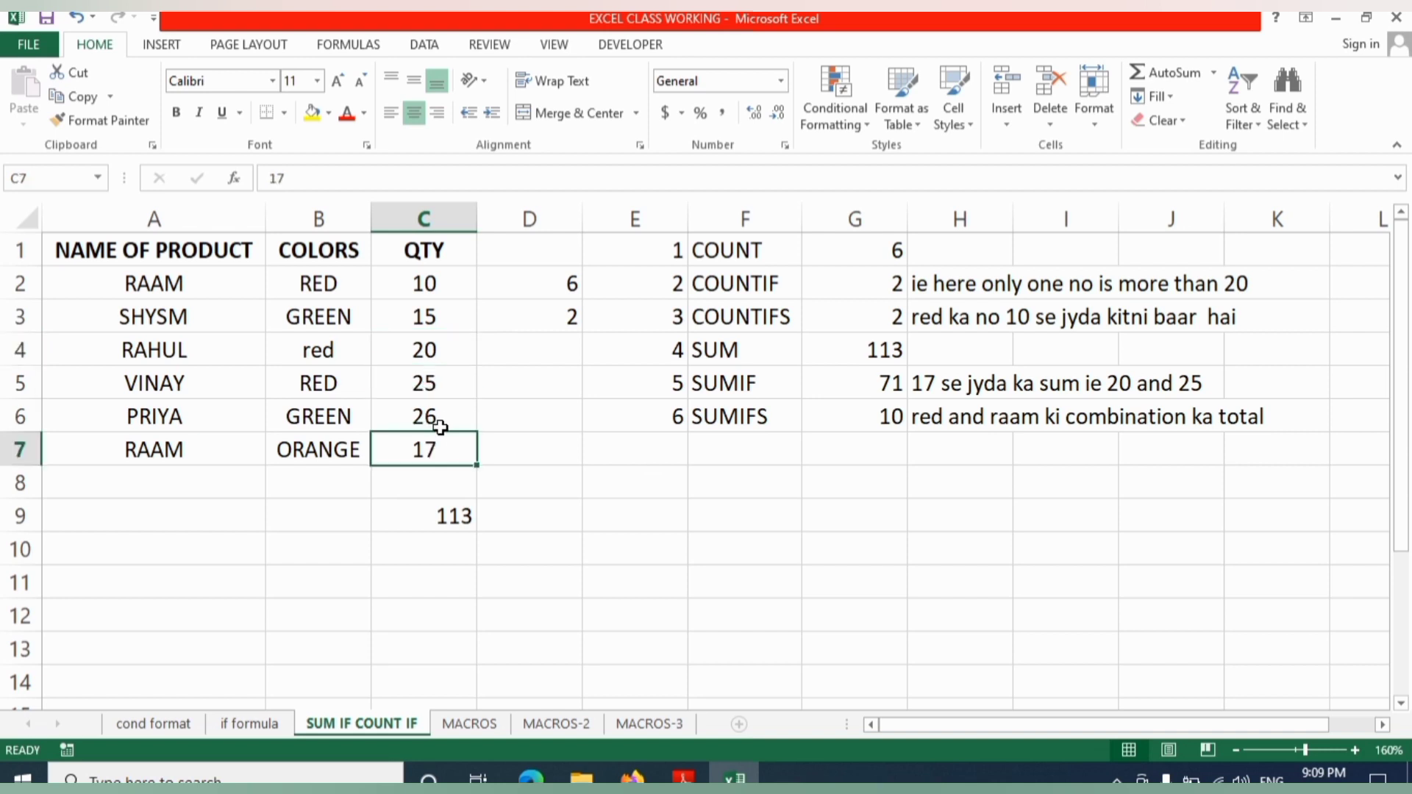
click(438, 417)
click(444, 384)
click(444, 353)
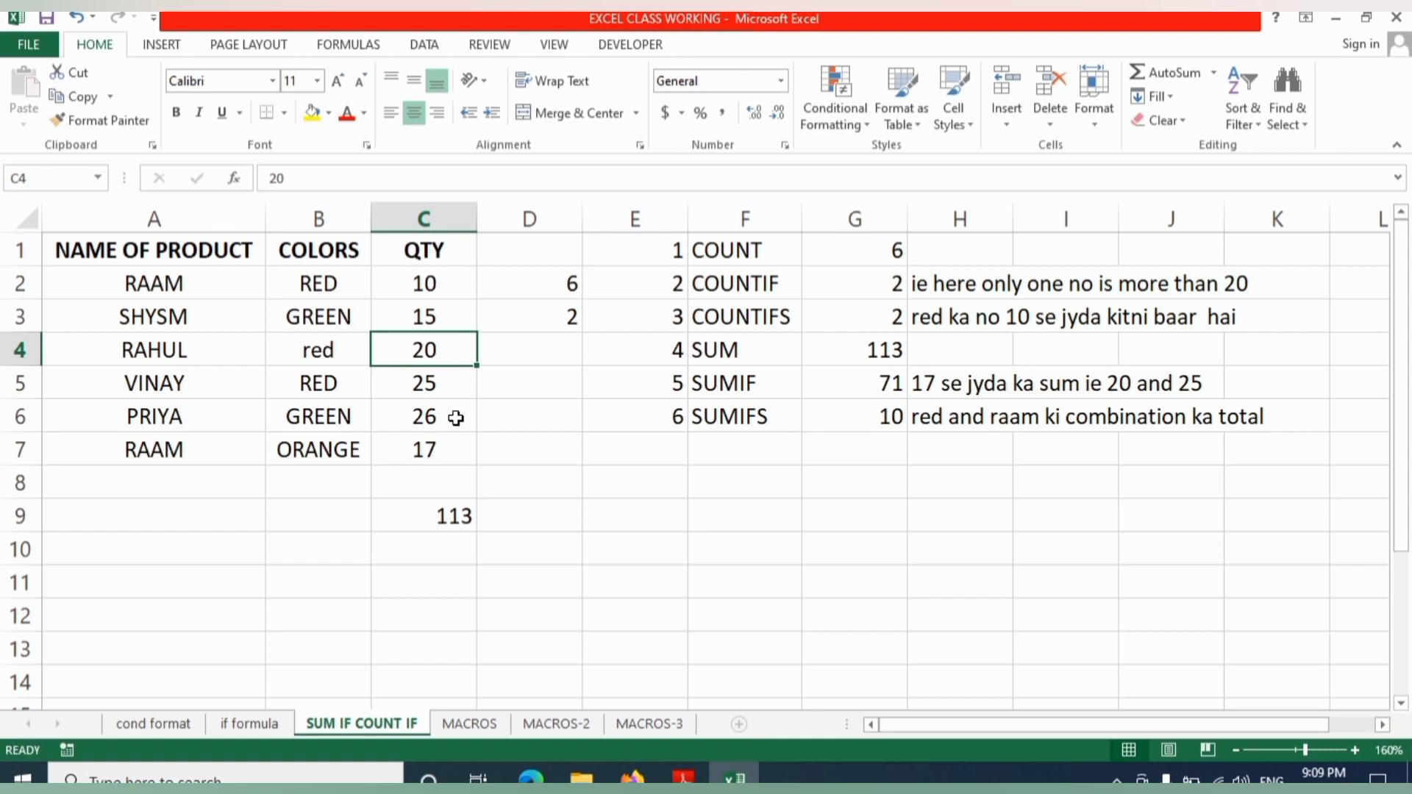
click(875, 382)
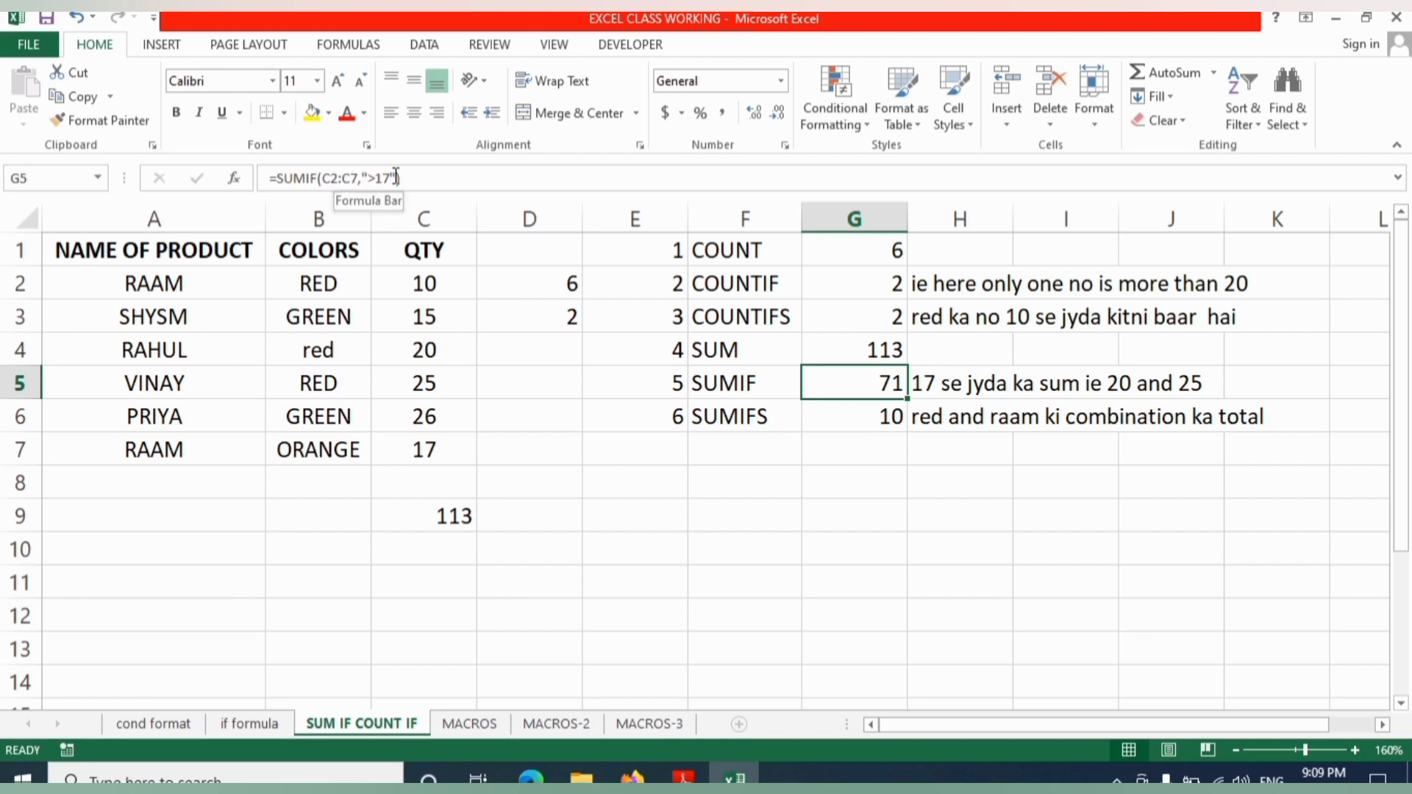
Step: Enter the formula =sumif(C2:C7,"15") in cell D5 to sum the QTY values matching 15
click(523, 381)
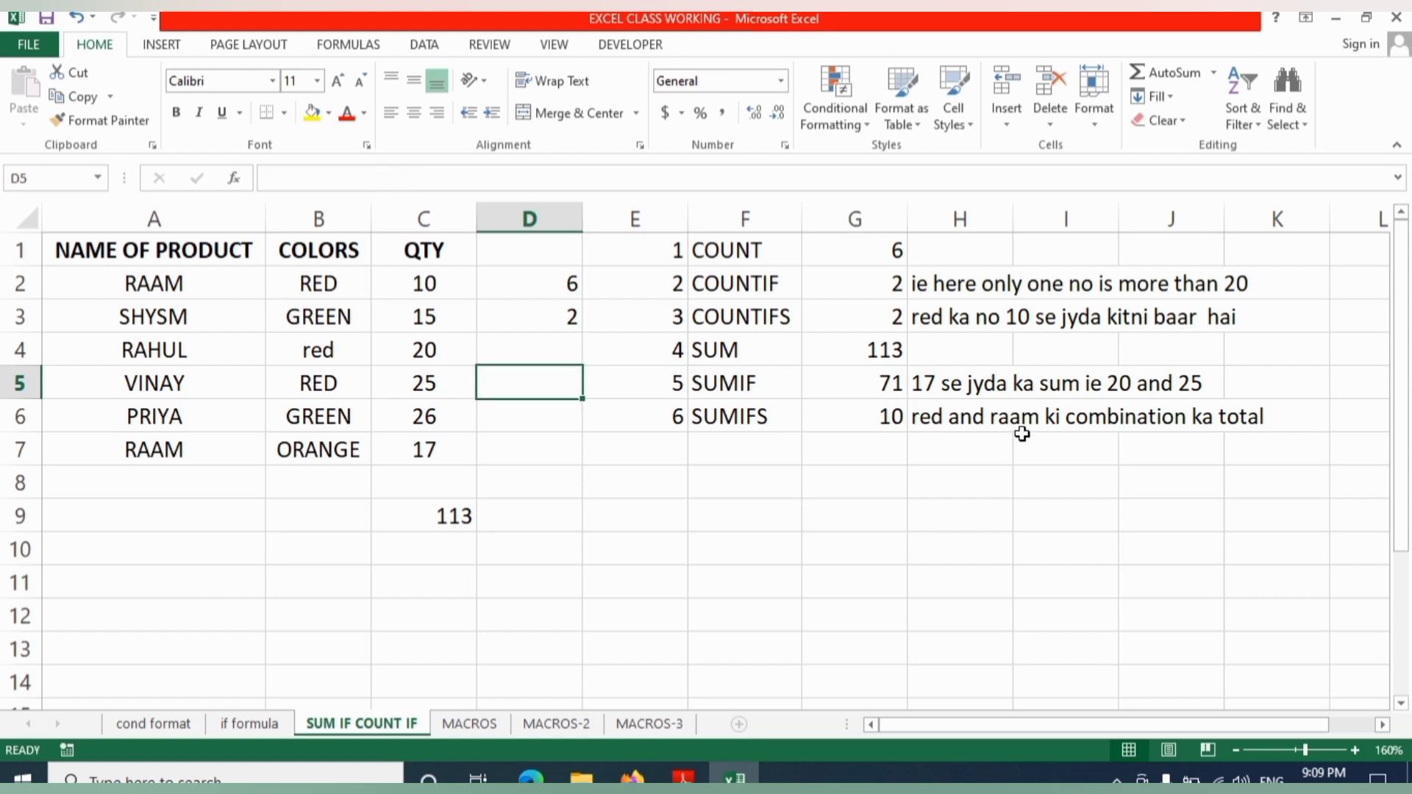
text(=su)
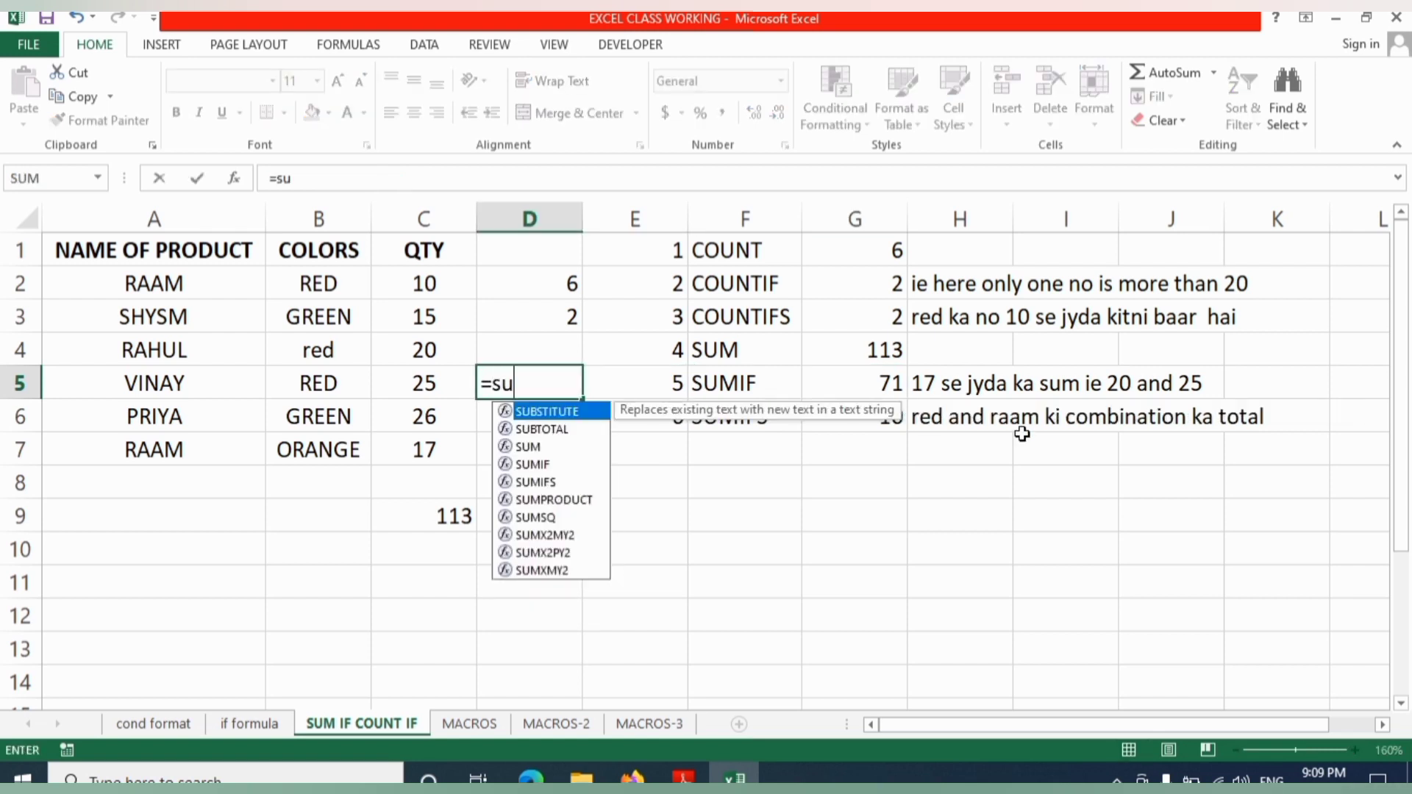
text(mif)
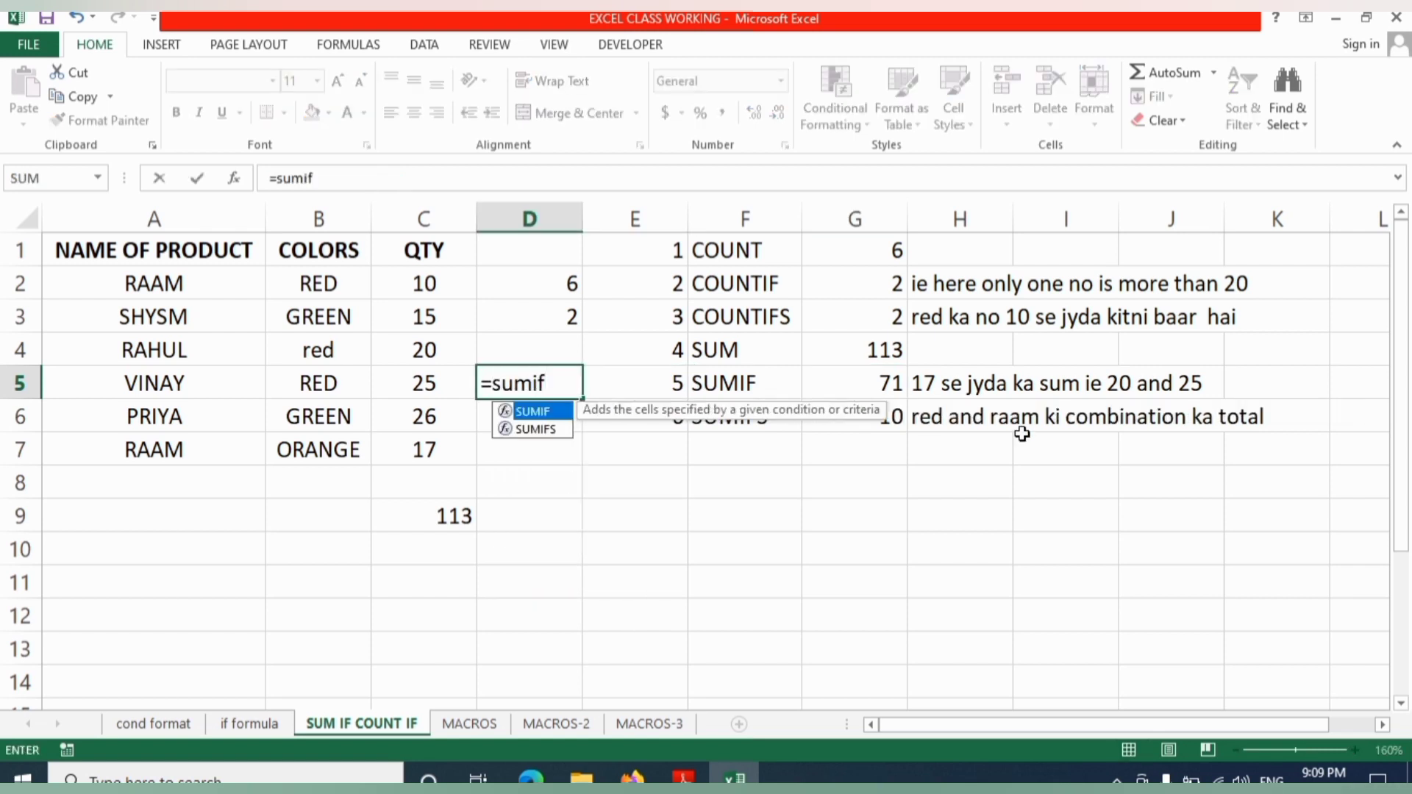
text(()
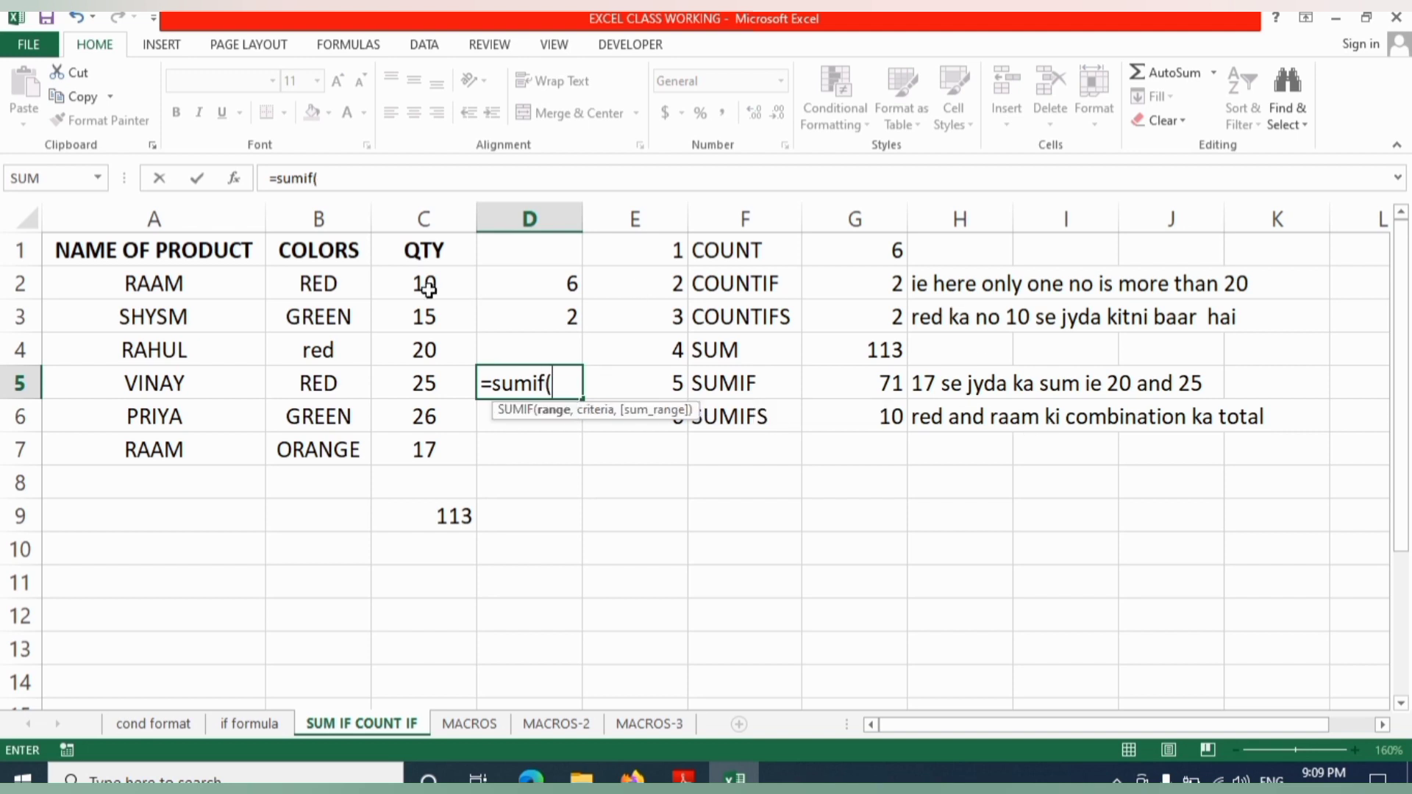
drag(429, 289, 434, 449)
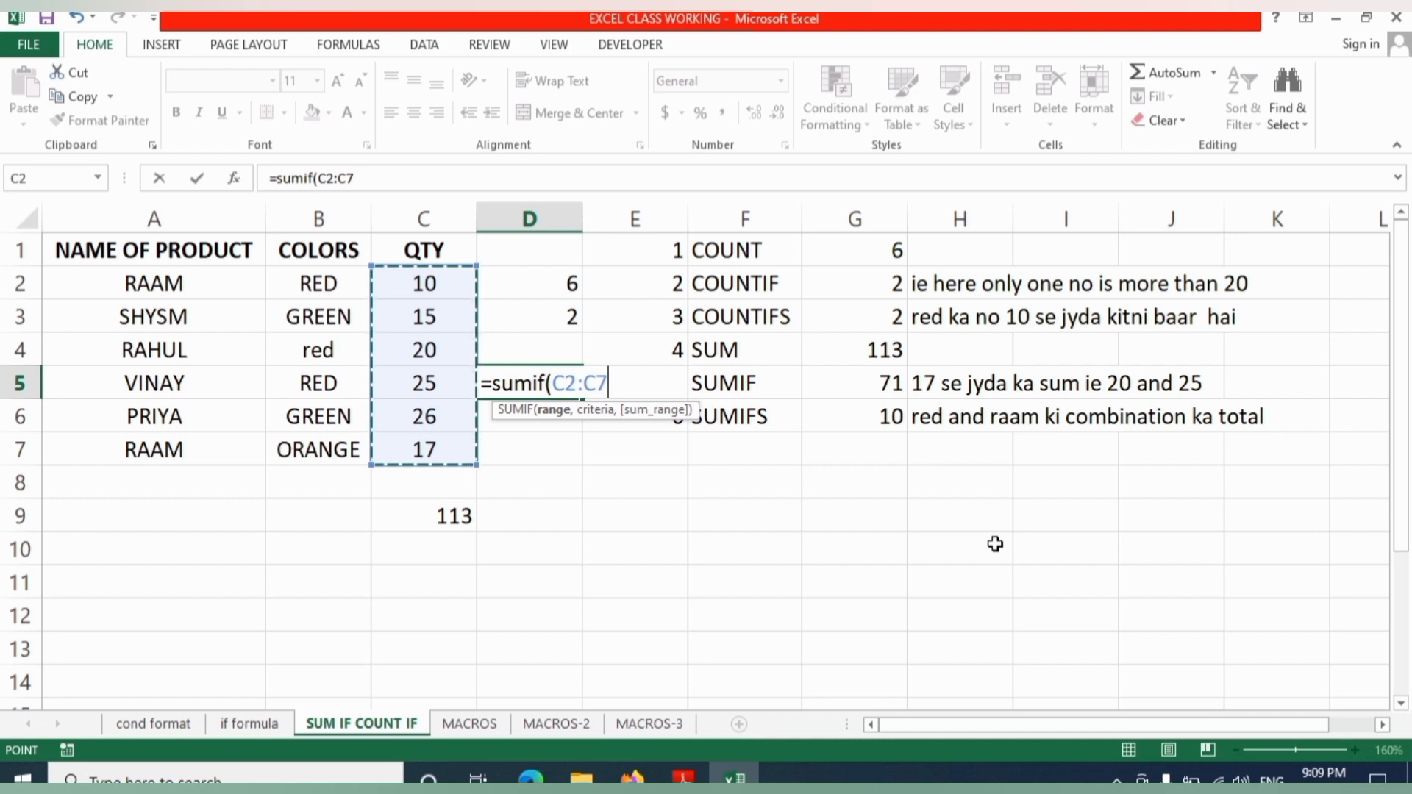
text(,>)
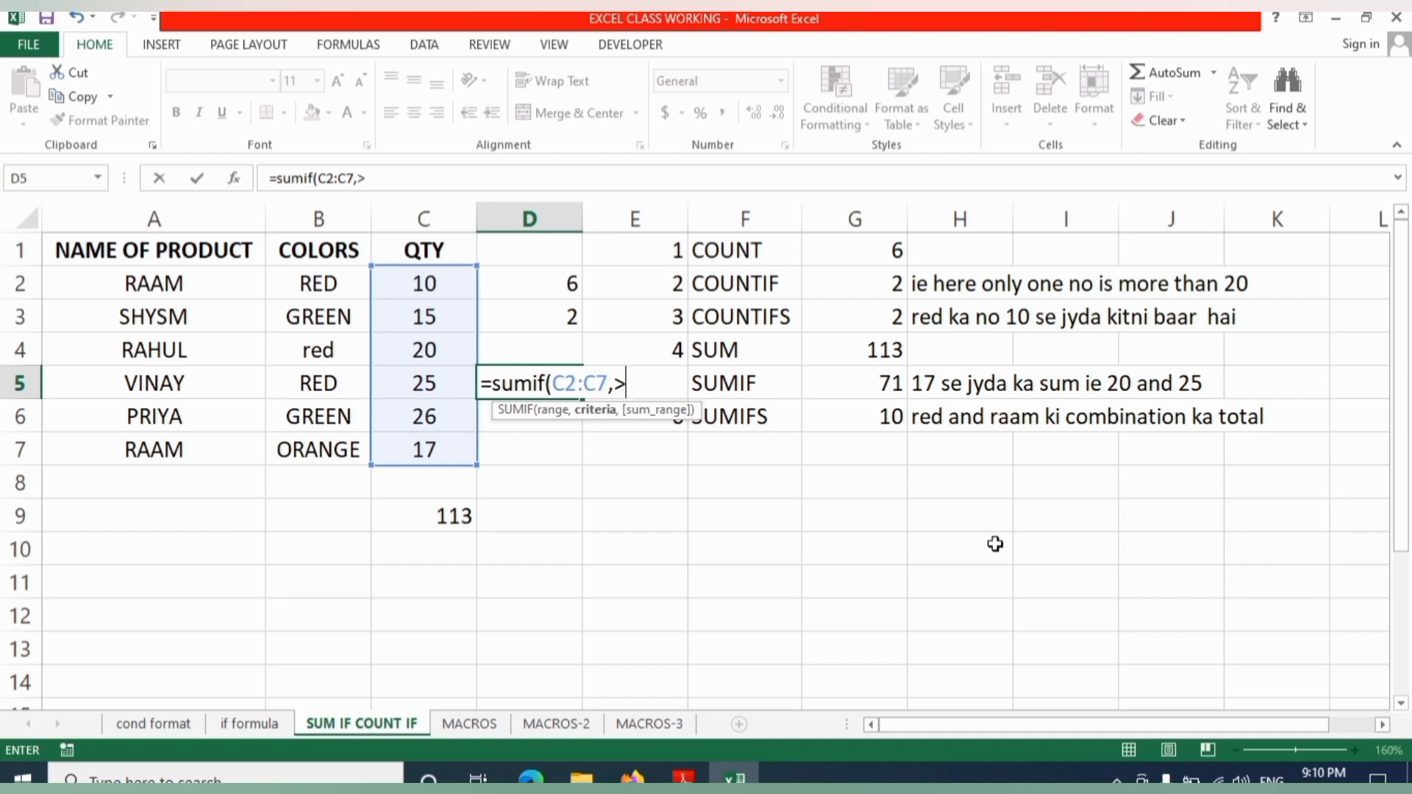
key(BackSpace)
text("15"))
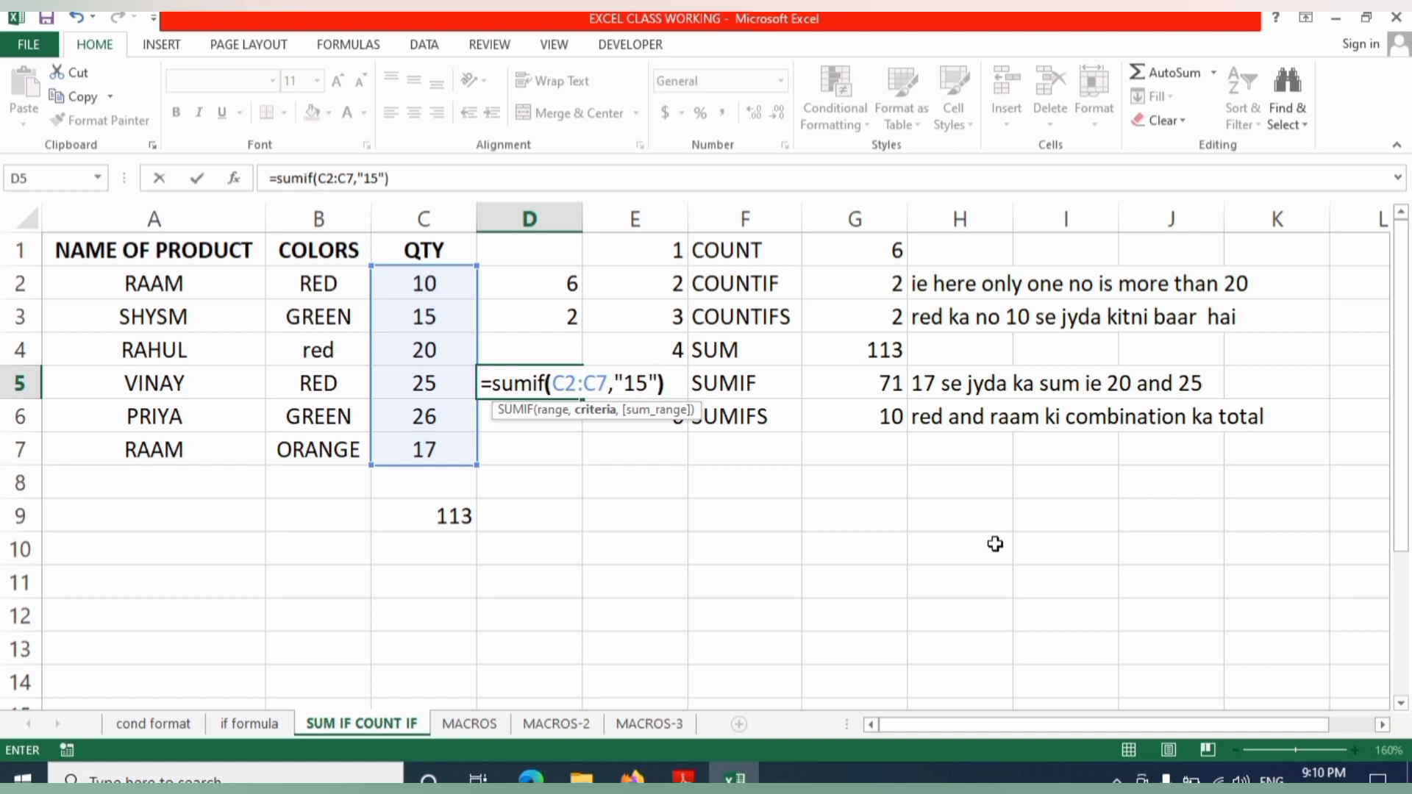
key(Return)
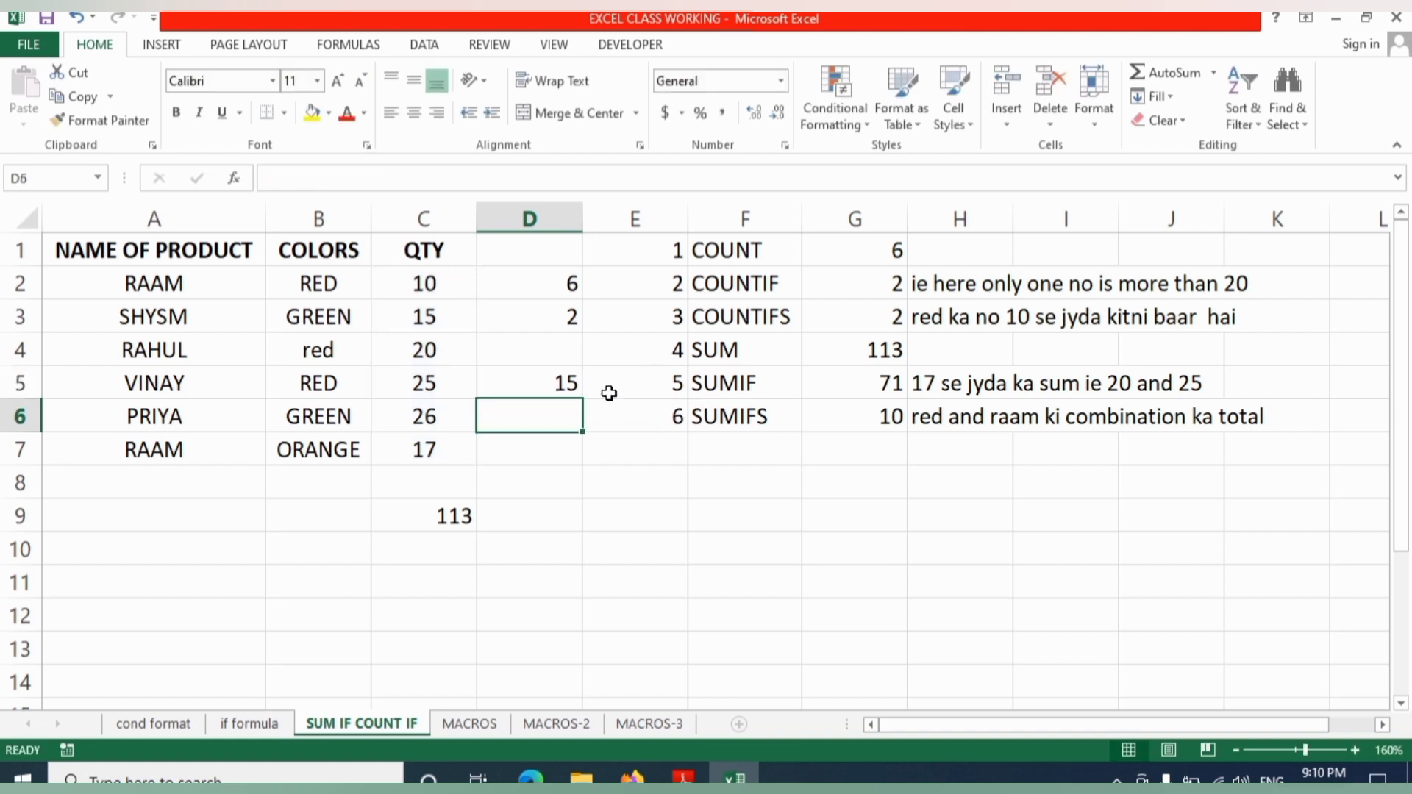
Step: Change the criterion of the SUMIF formula in D5 to ">15" and check the QTY values it adds up
click(567, 382)
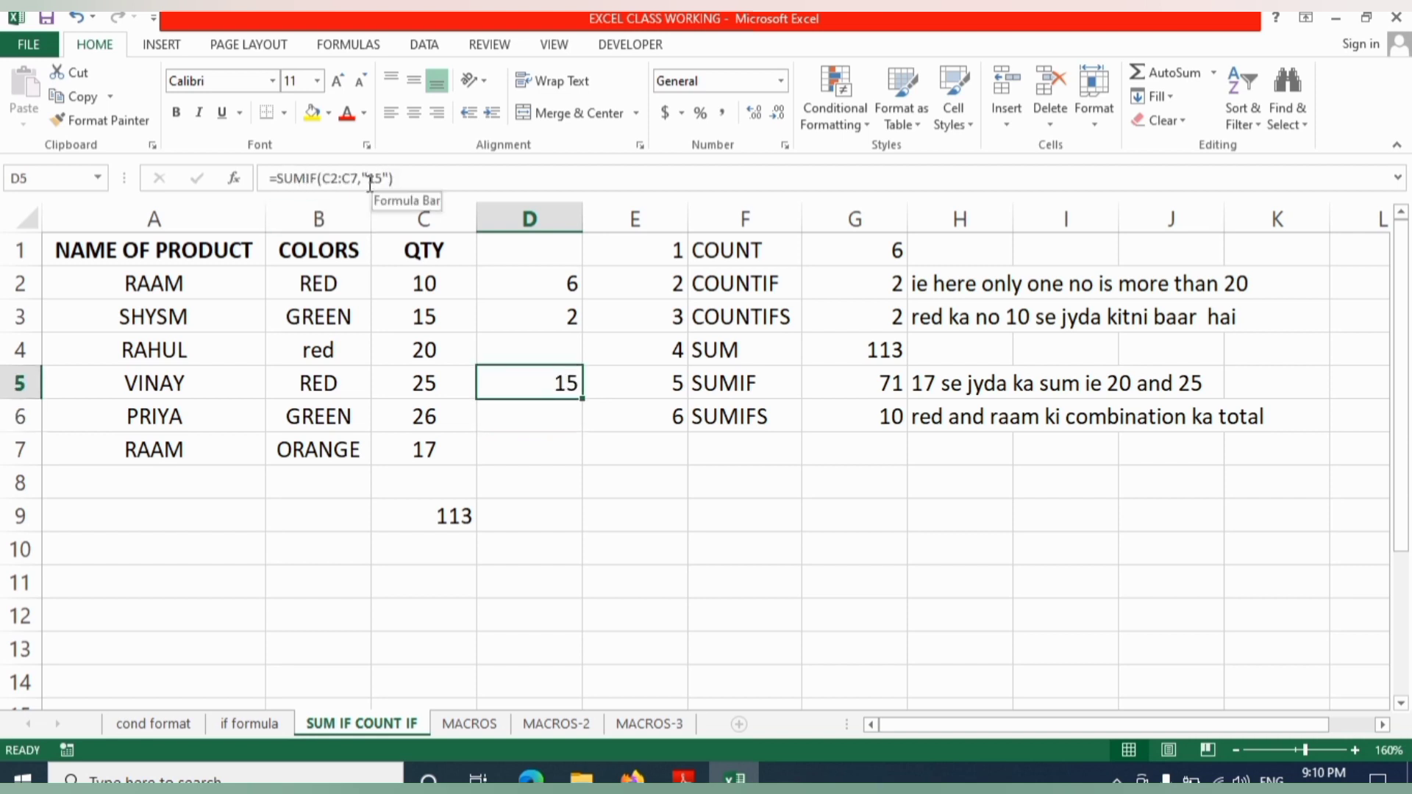
click(554, 483)
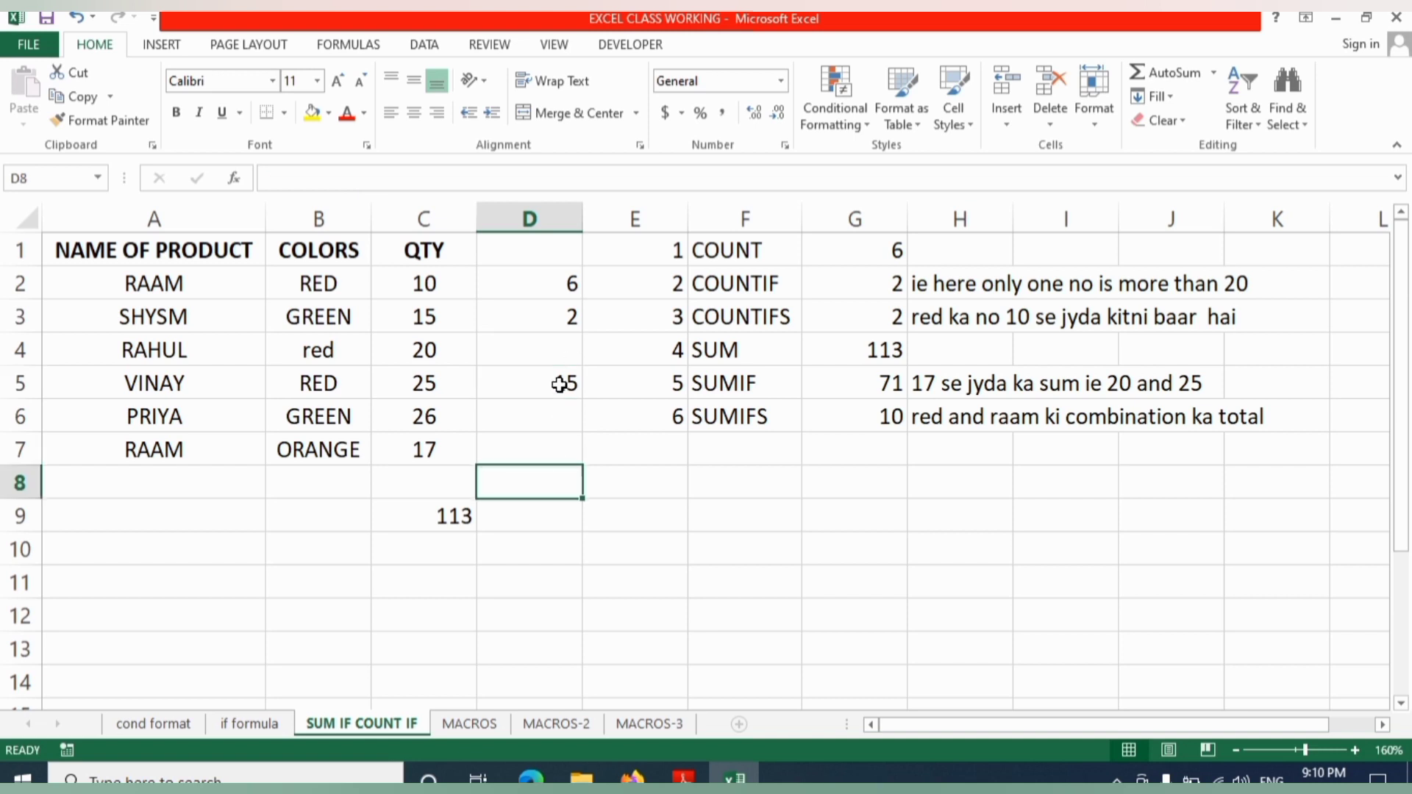
click(562, 384)
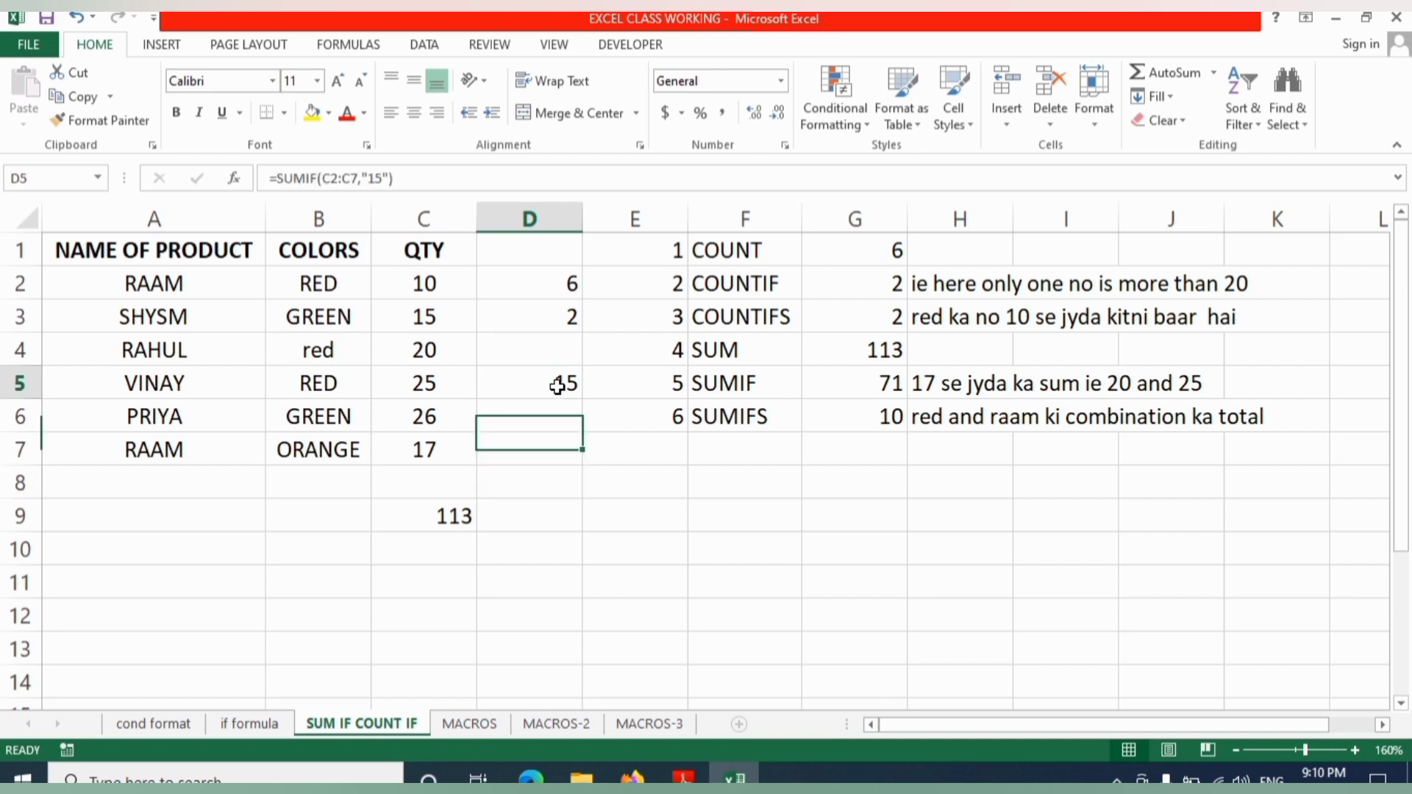
click(371, 178)
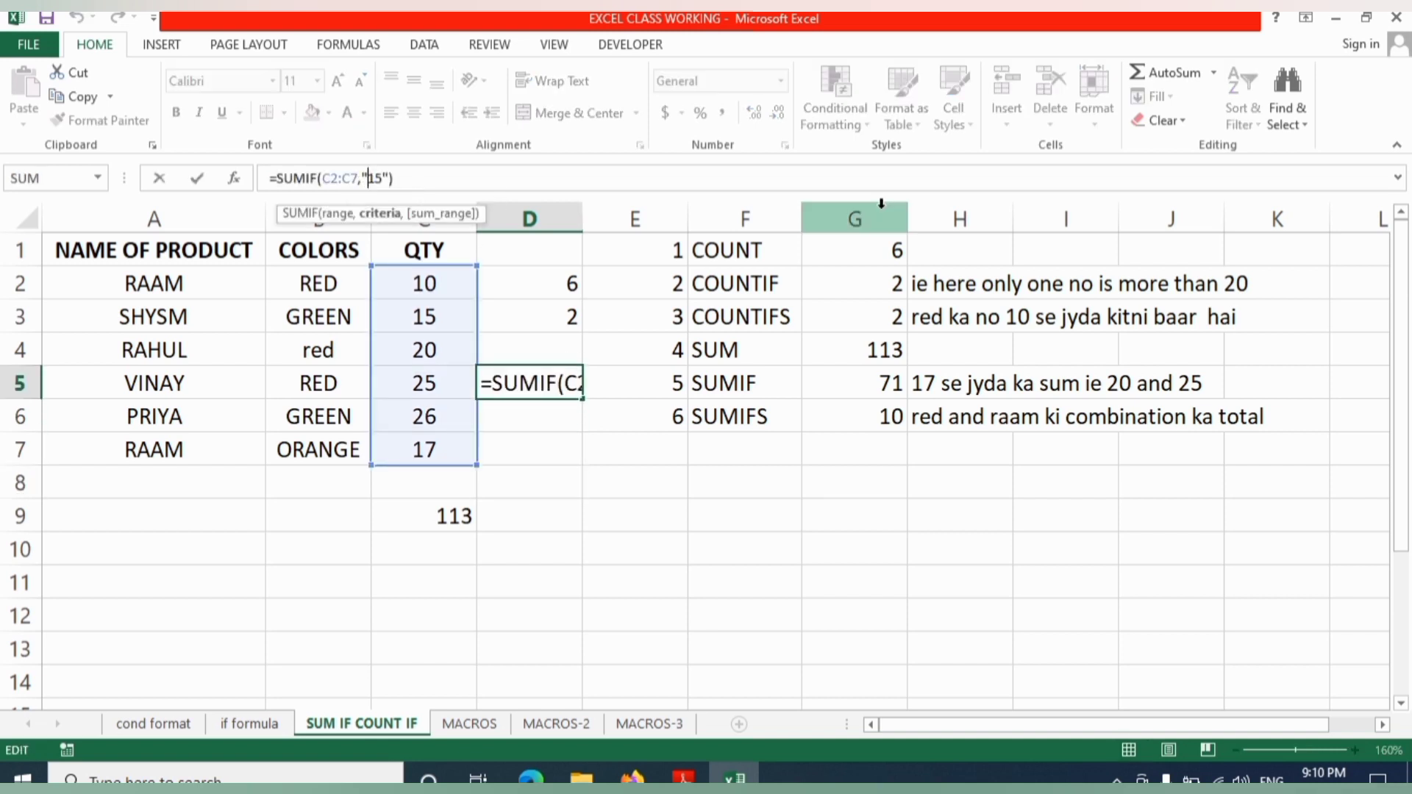
text(>)
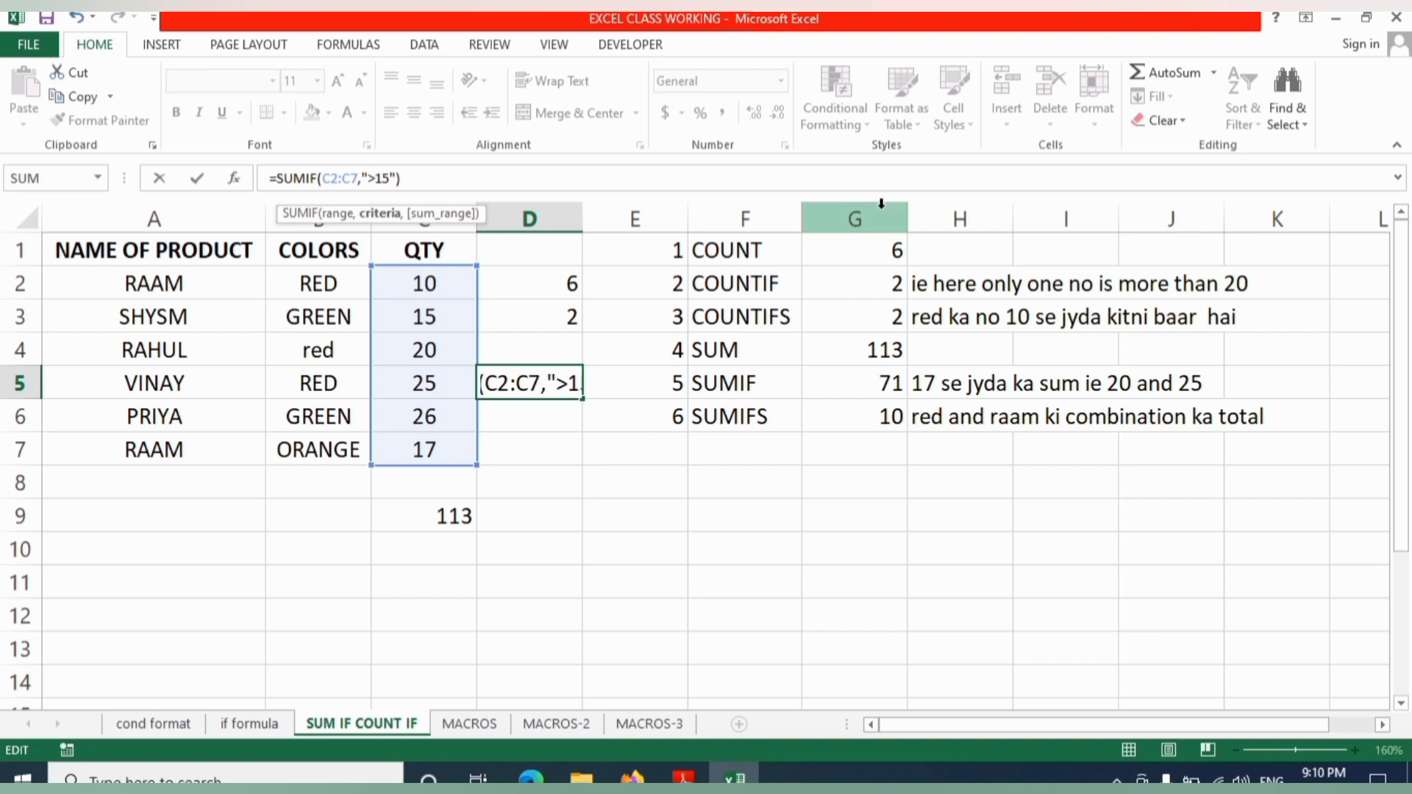
key(Return)
click(586, 385)
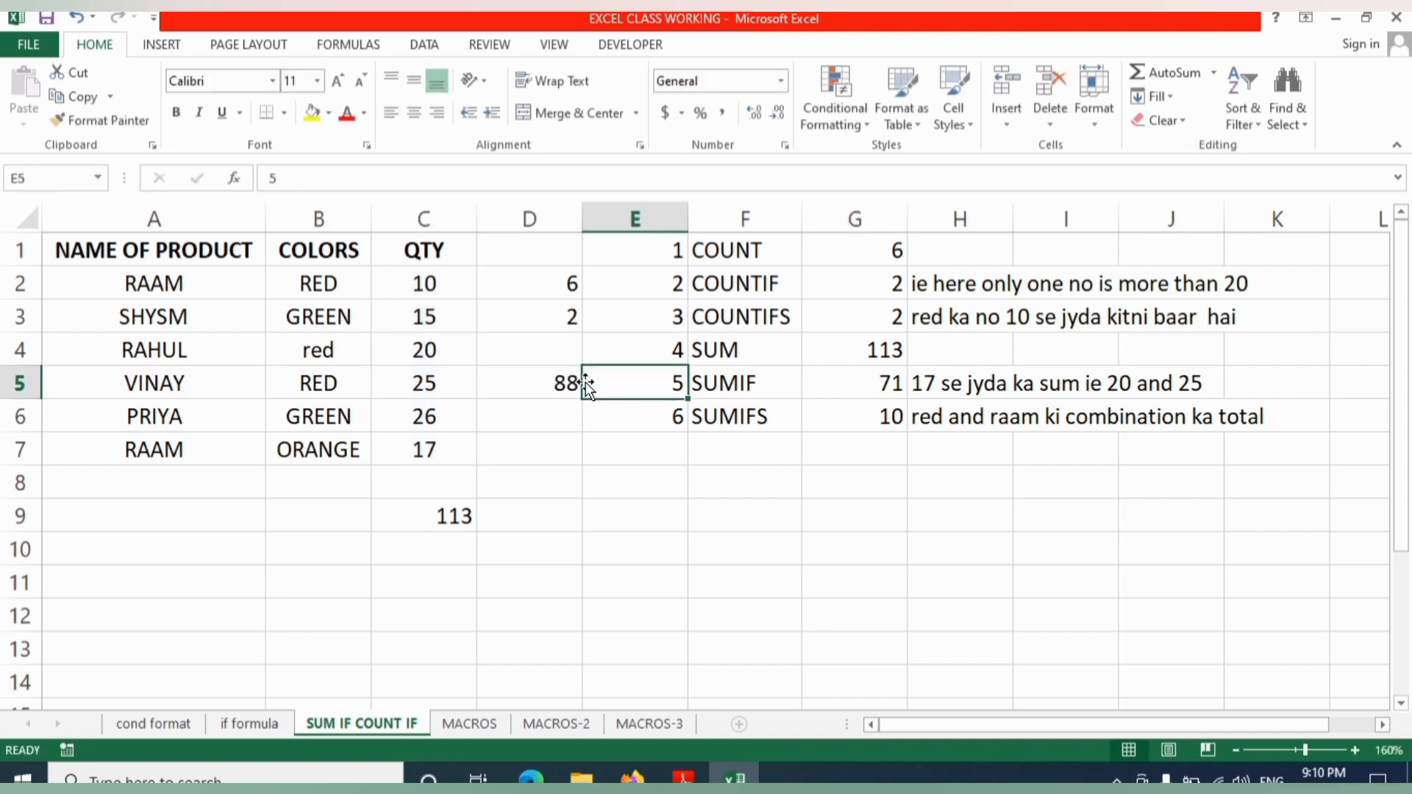
click(428, 415)
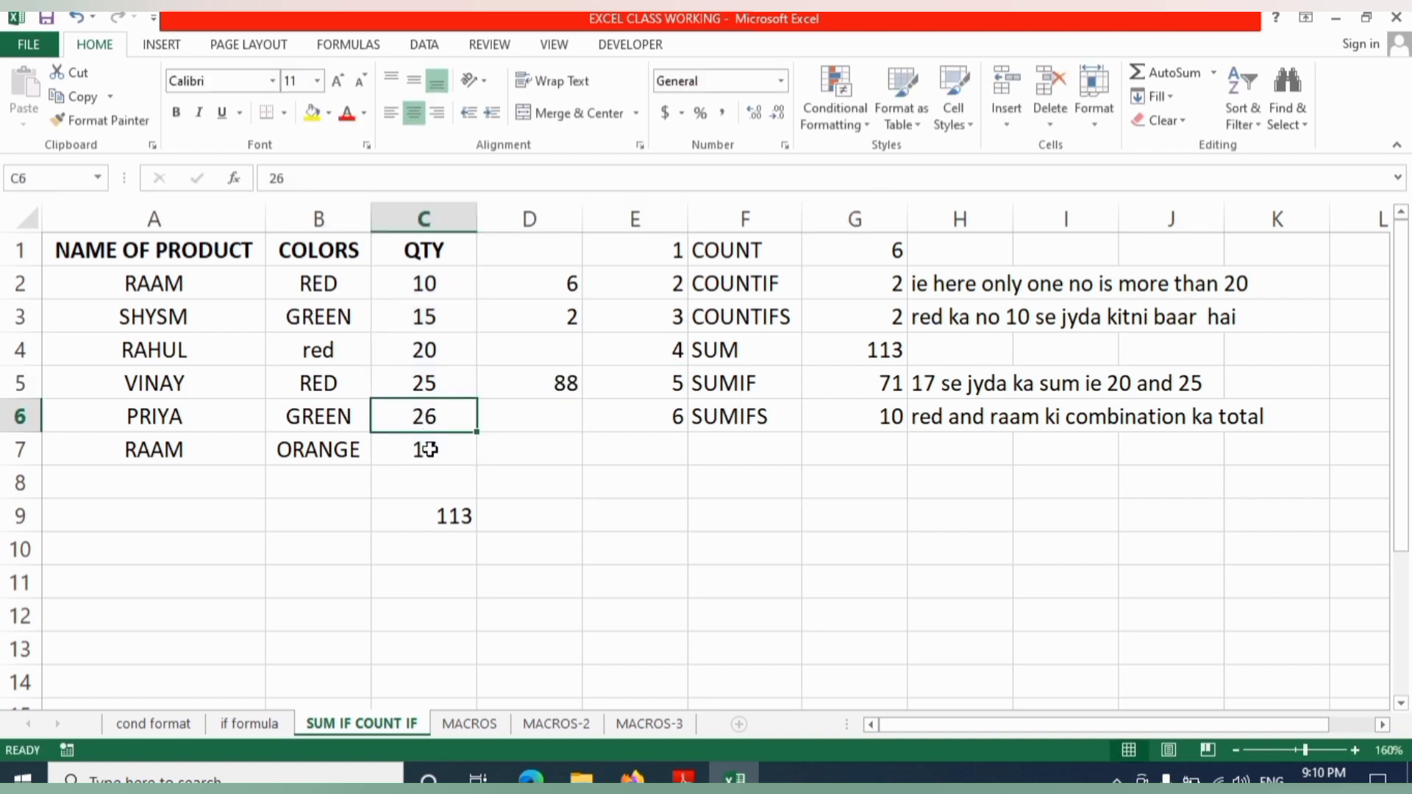
click(431, 451)
click(432, 350)
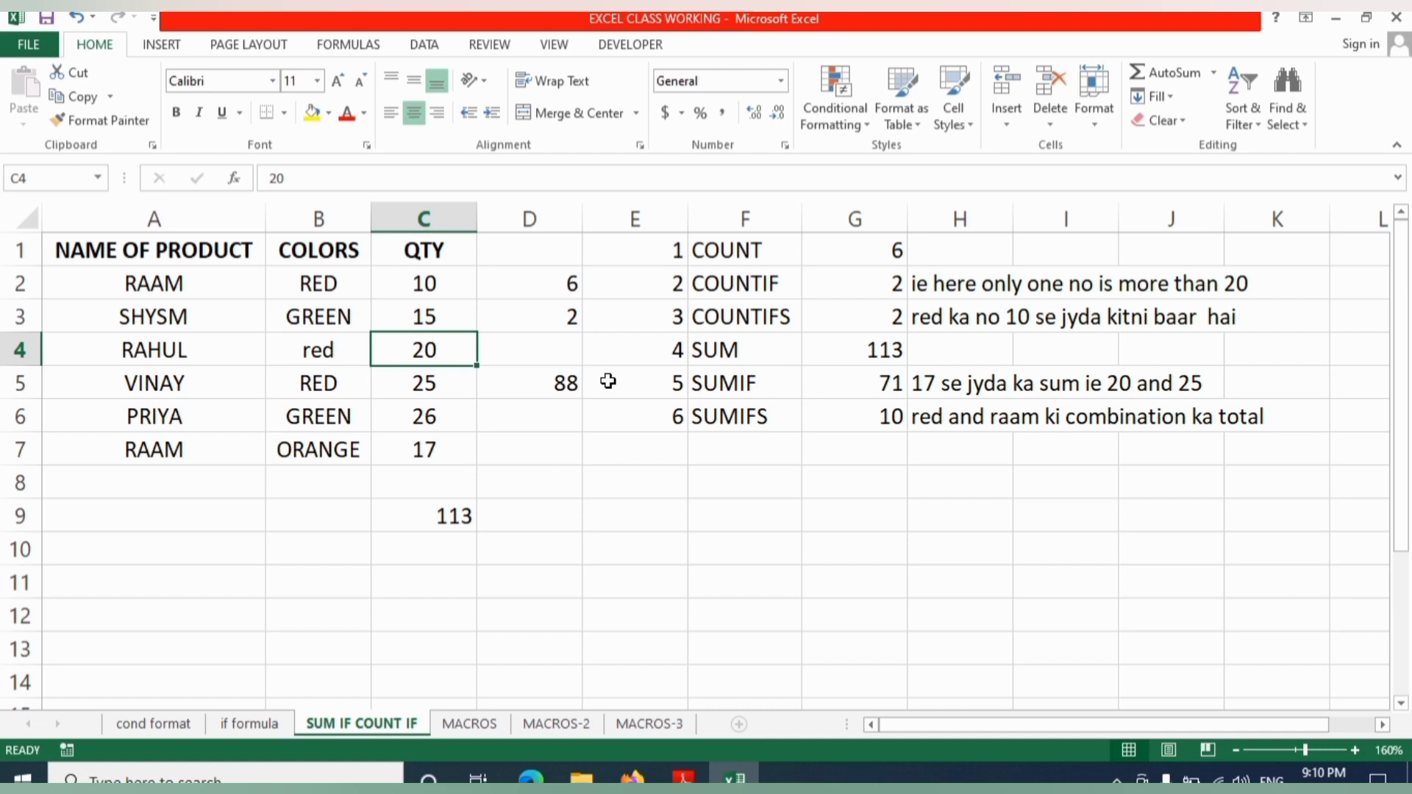
Step: Examine the existing SUMIFS formula in G6 and the COLORS, NAME OF PRODUCT and QTY cells it refers to
click(772, 418)
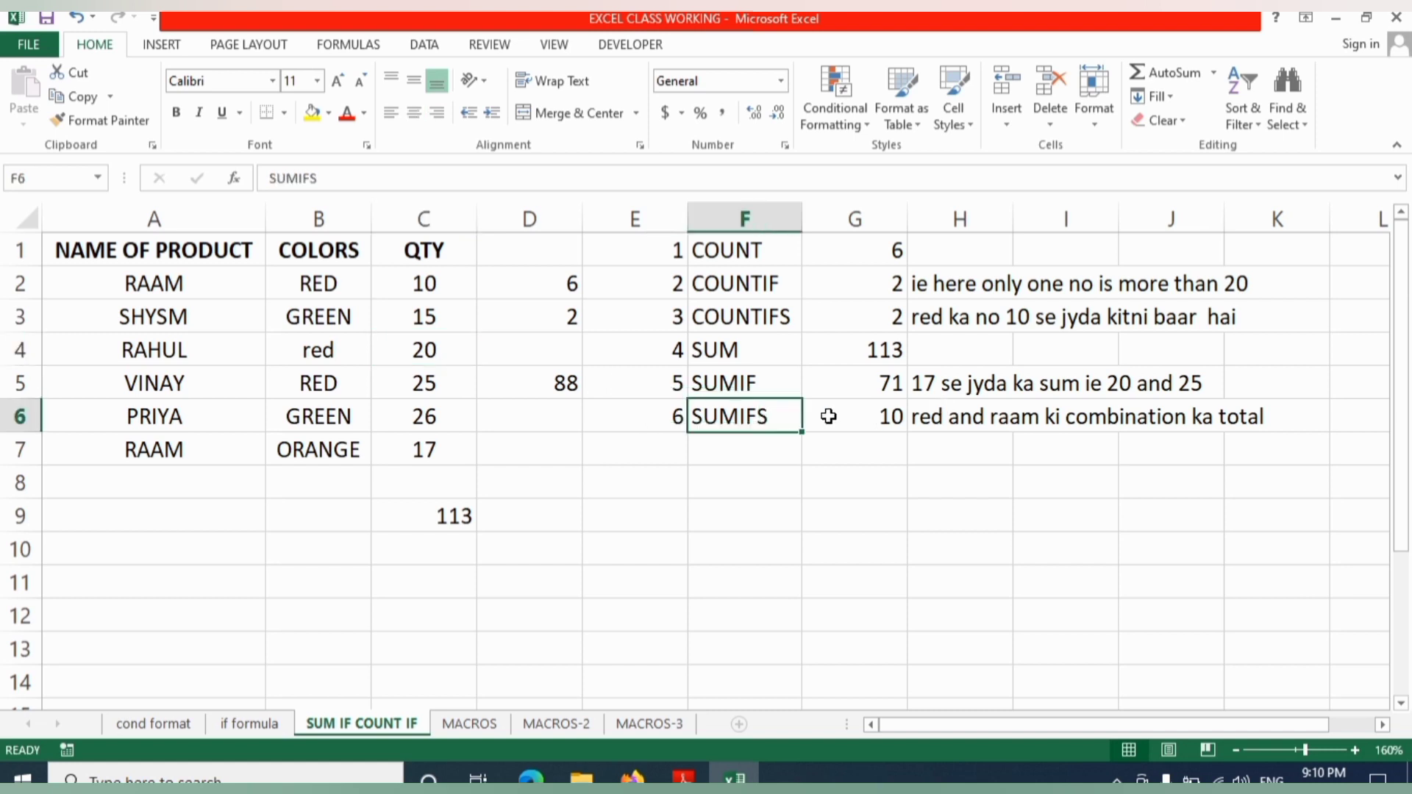
click(843, 416)
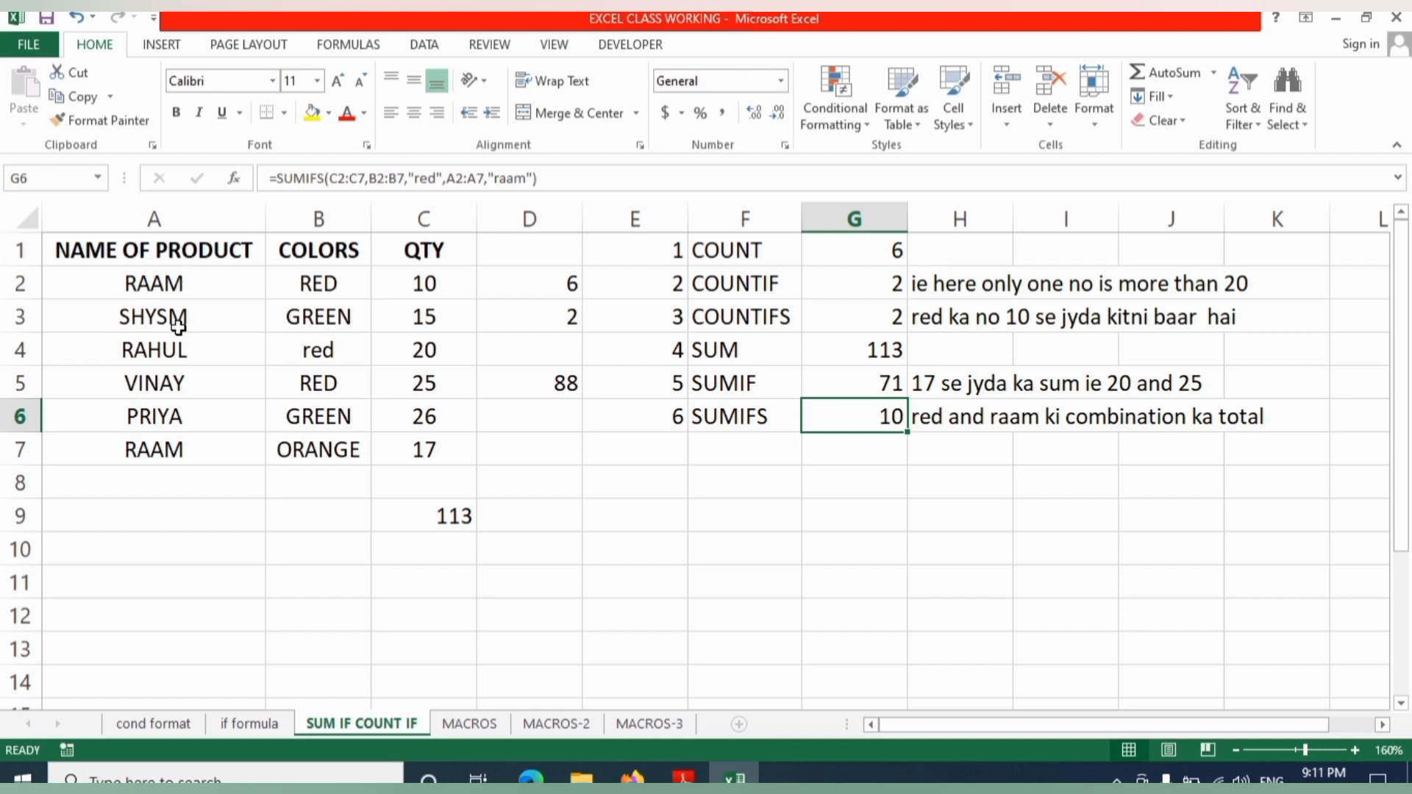
click(171, 284)
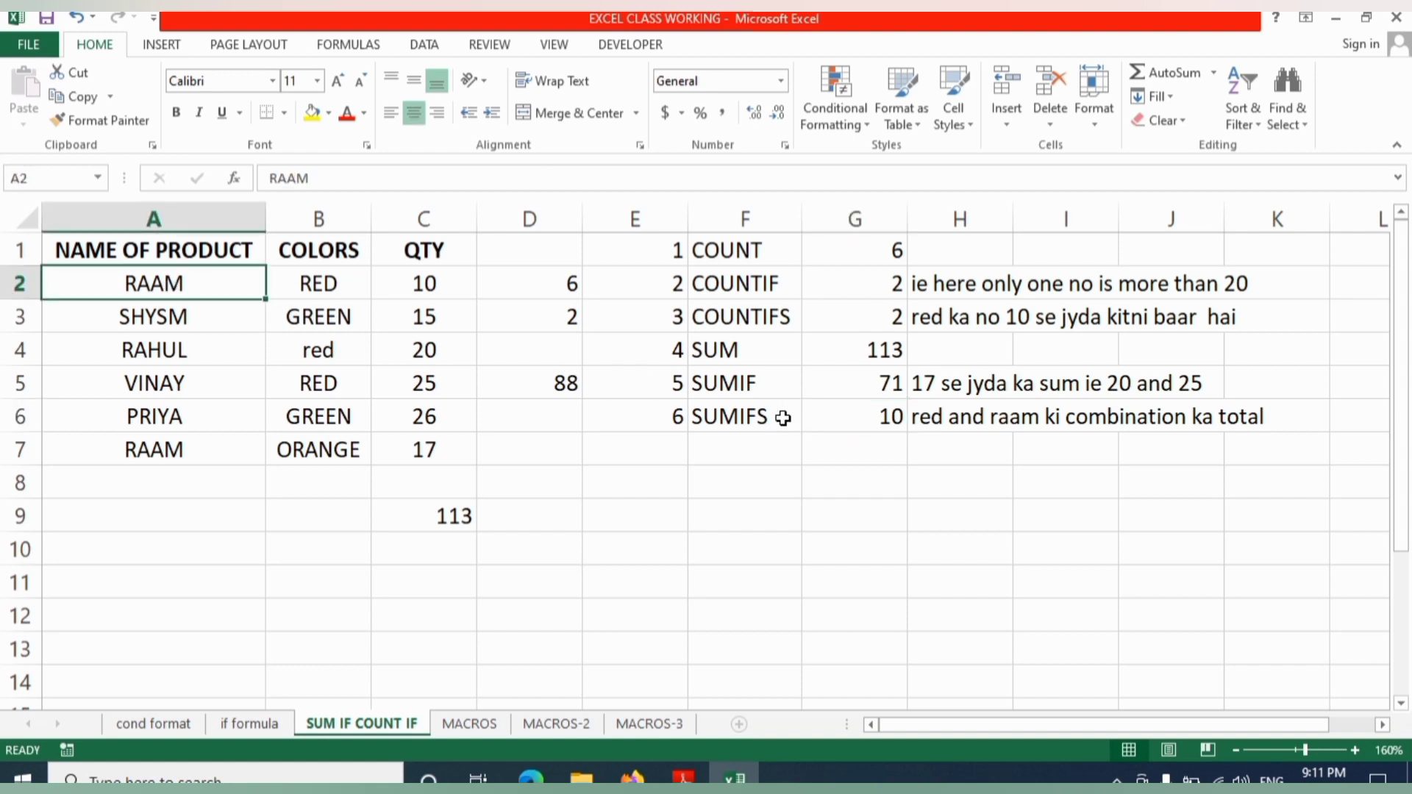
click(874, 423)
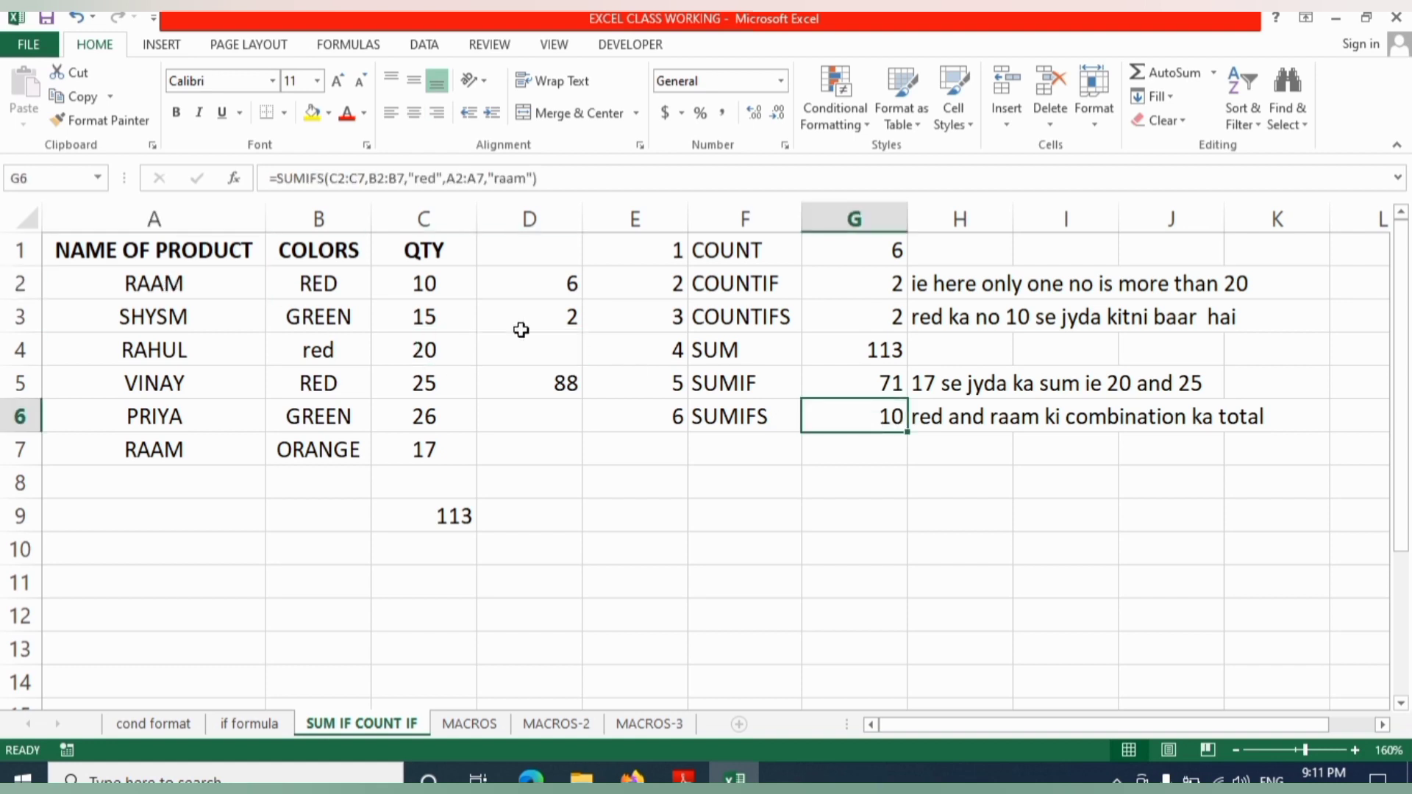
click(164, 450)
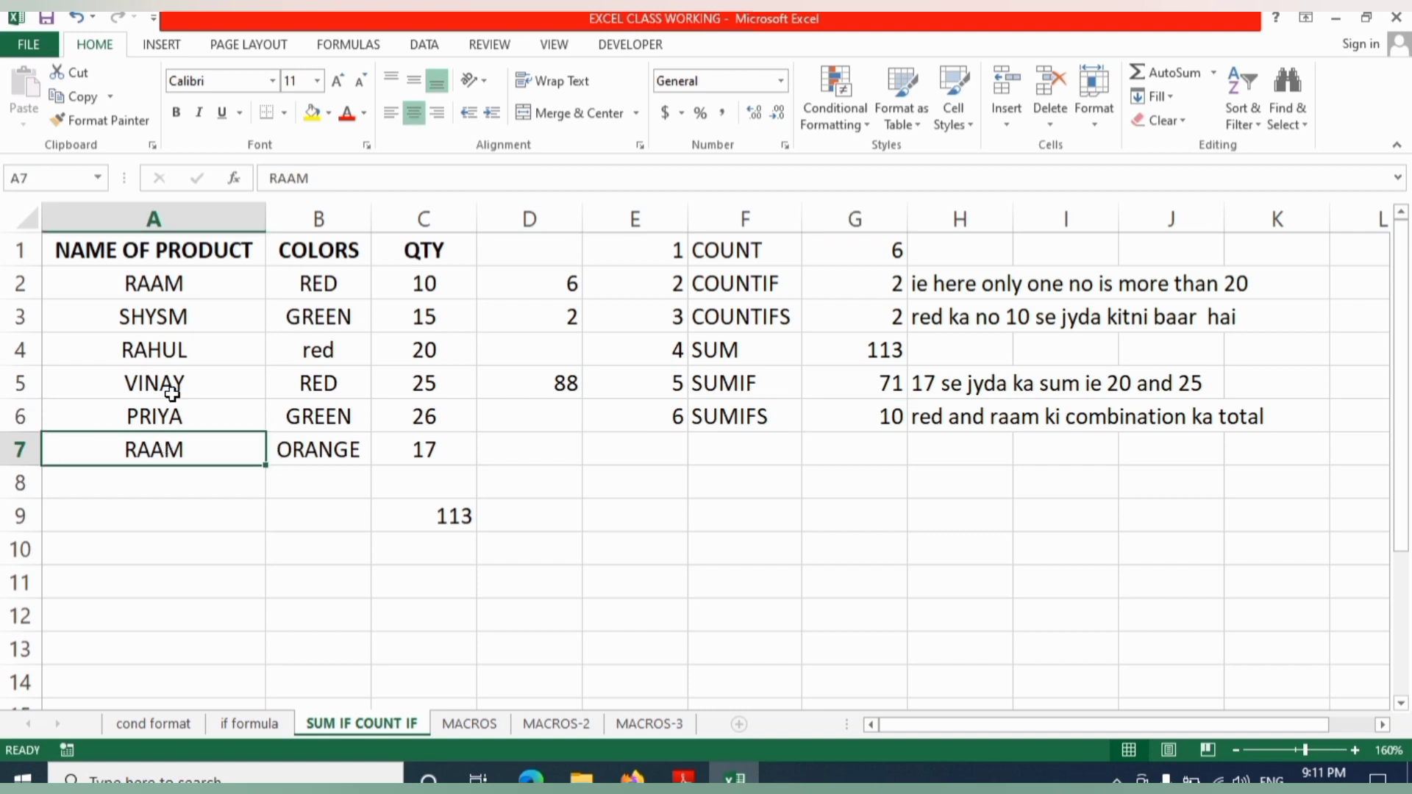
click(178, 288)
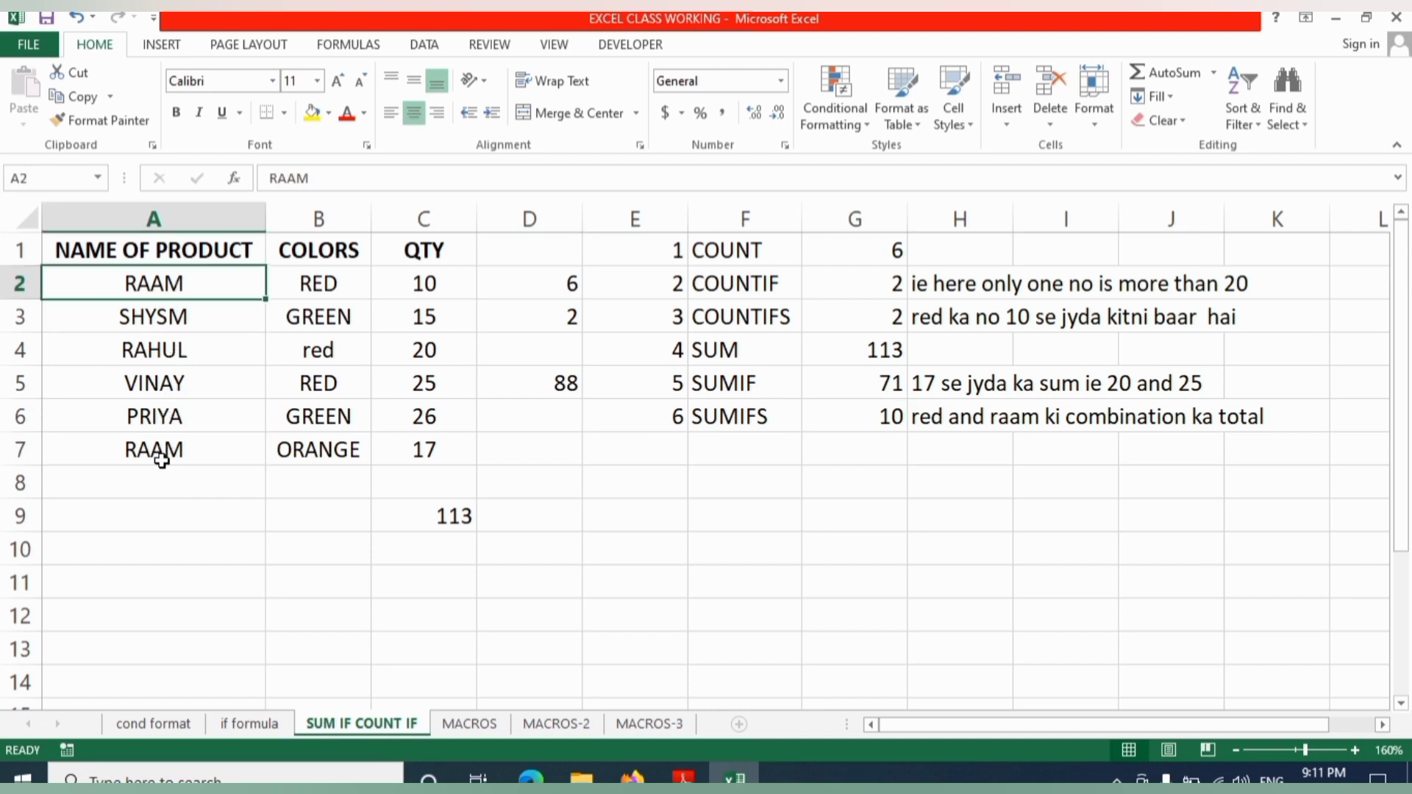
click(873, 414)
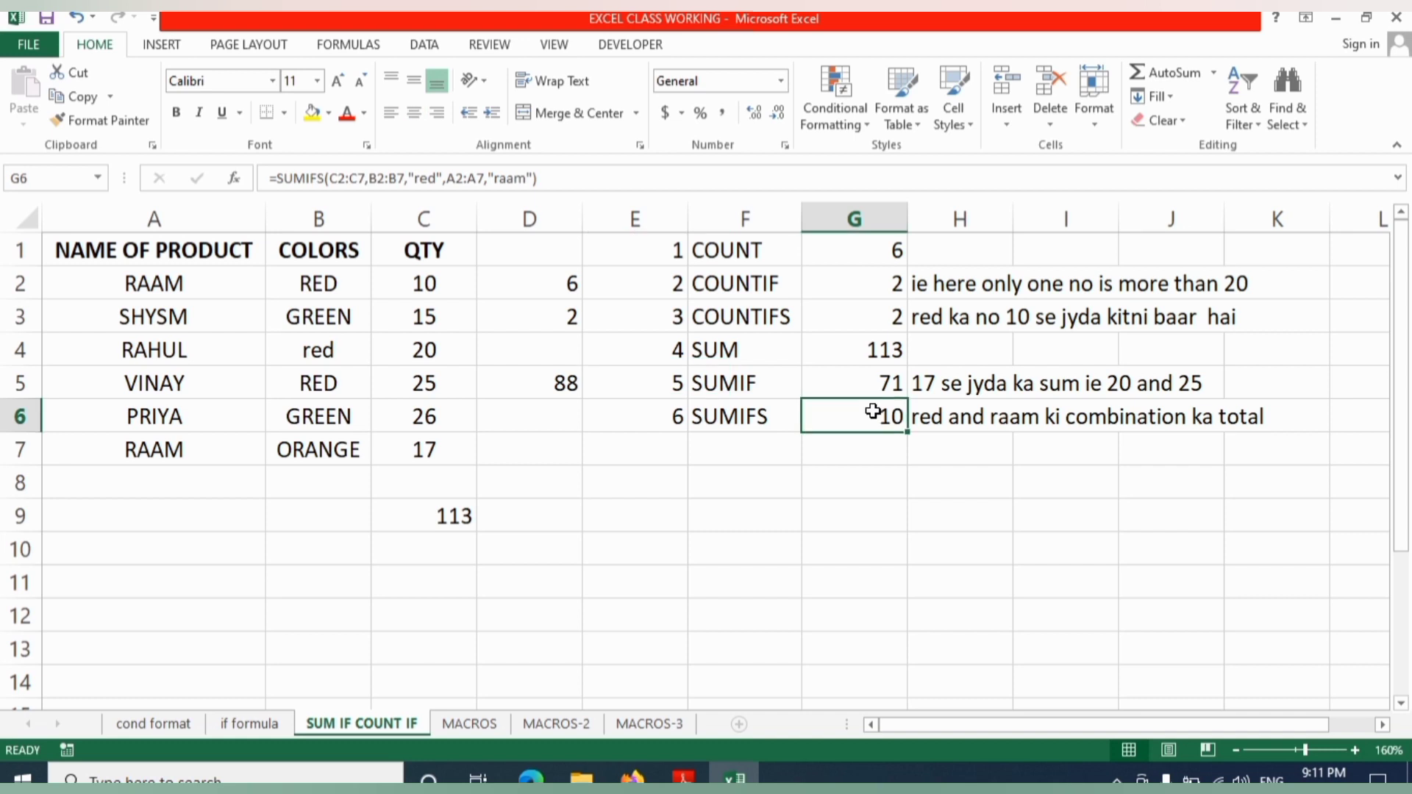
click(885, 503)
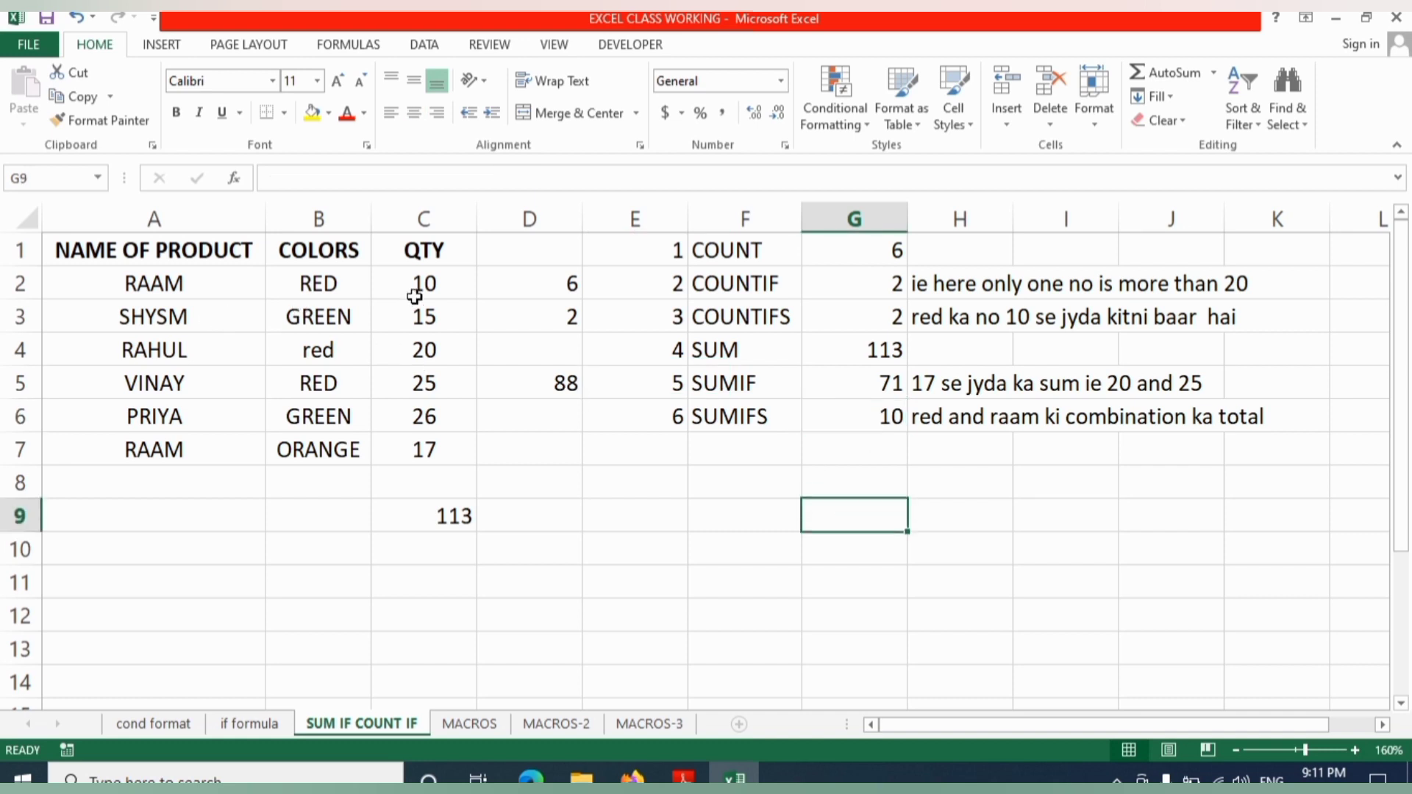
click(434, 284)
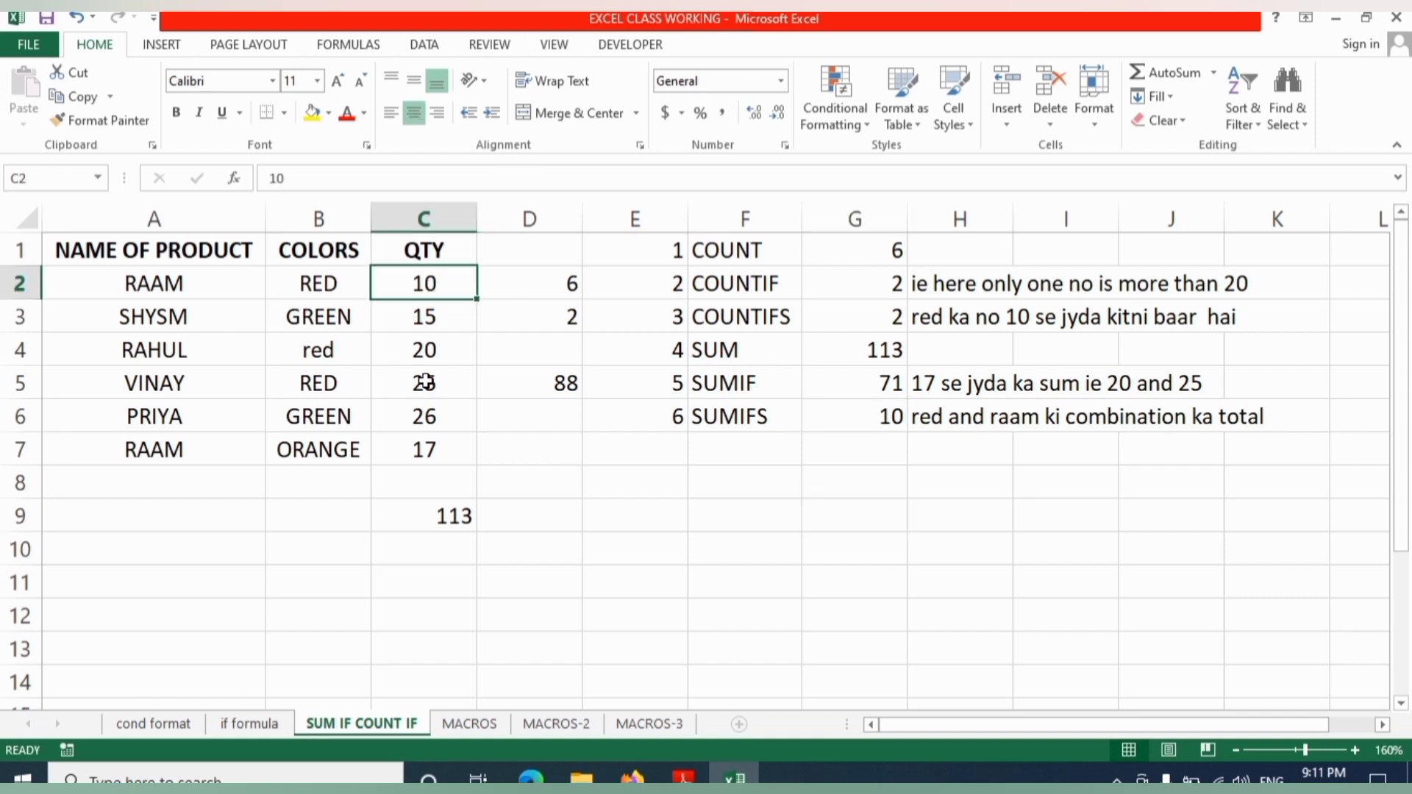
click(425, 450)
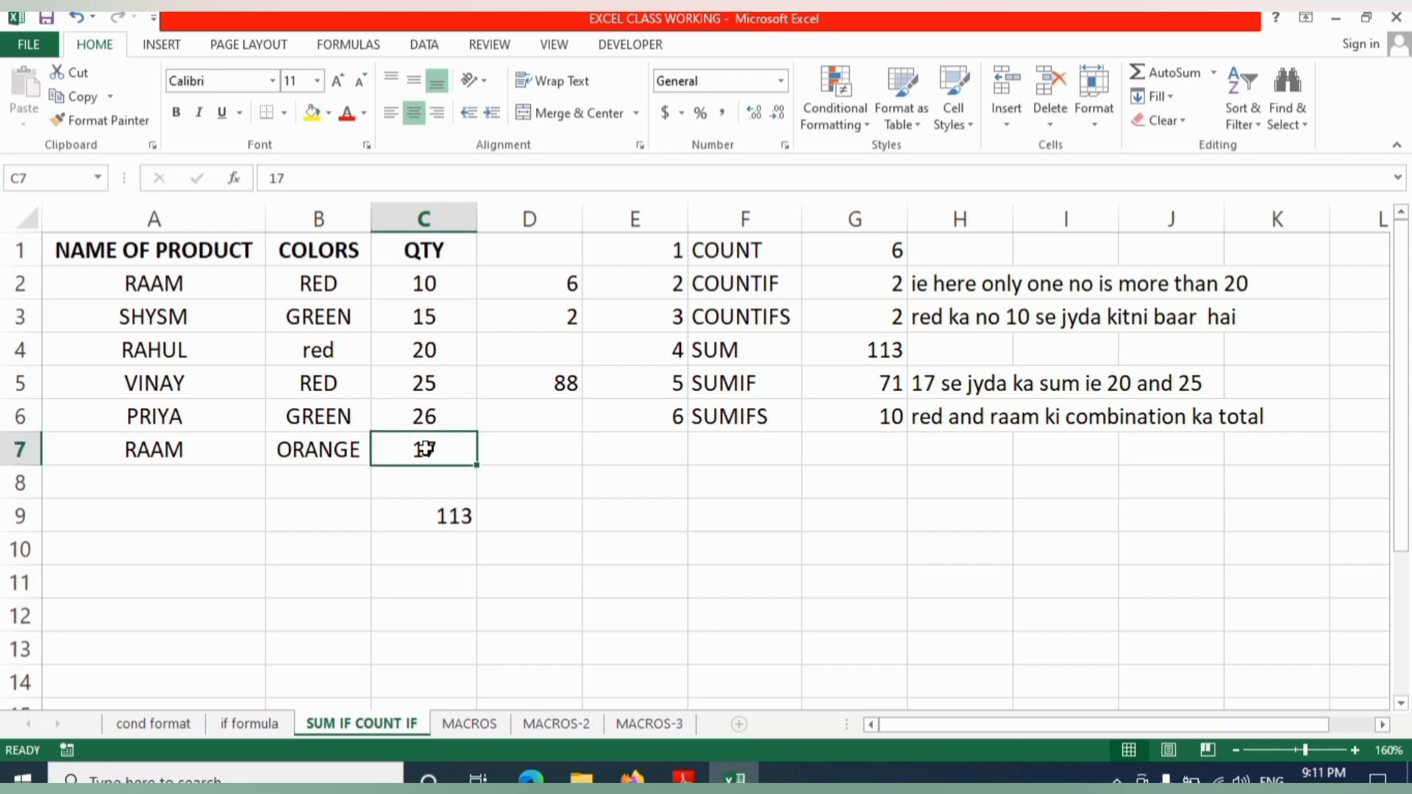
click(164, 287)
click(321, 284)
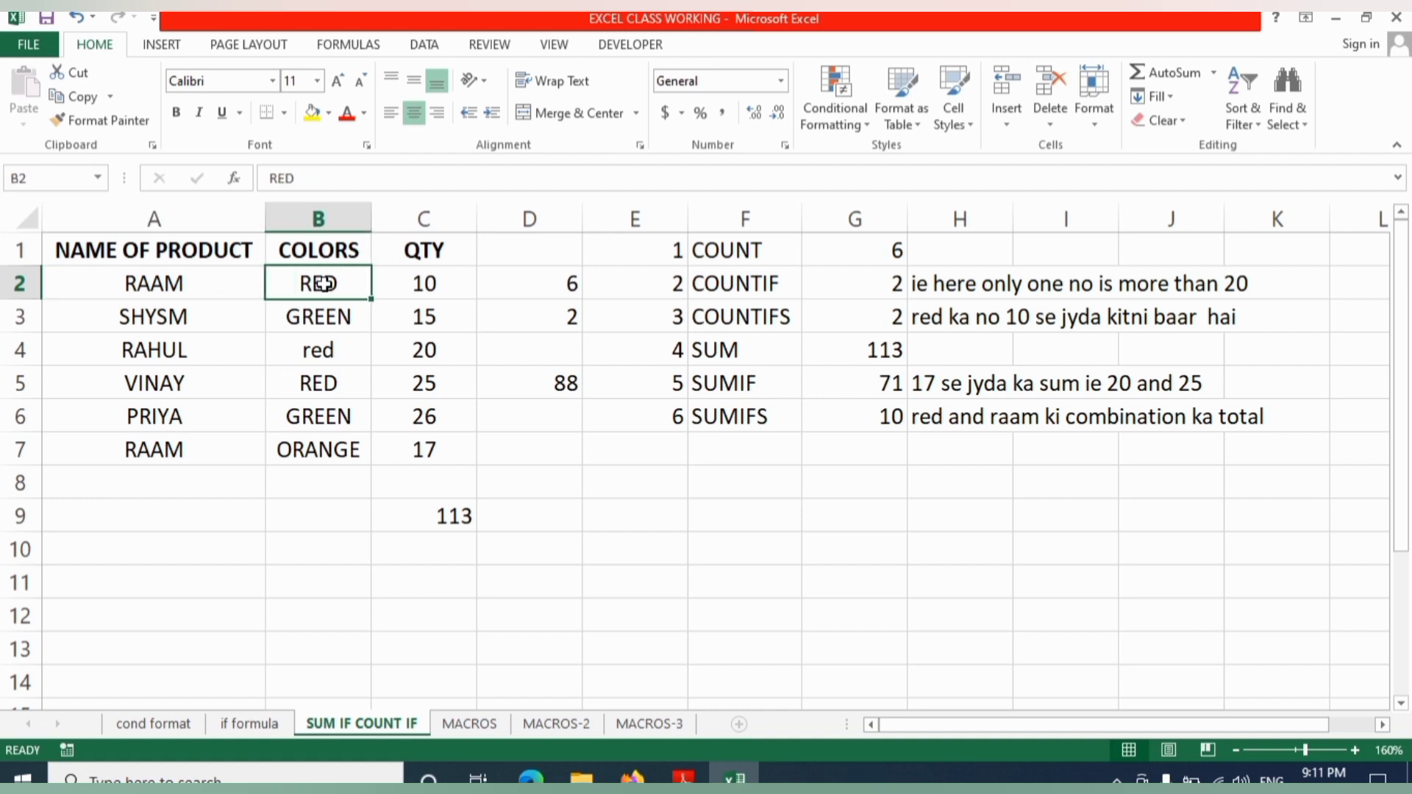
click(868, 418)
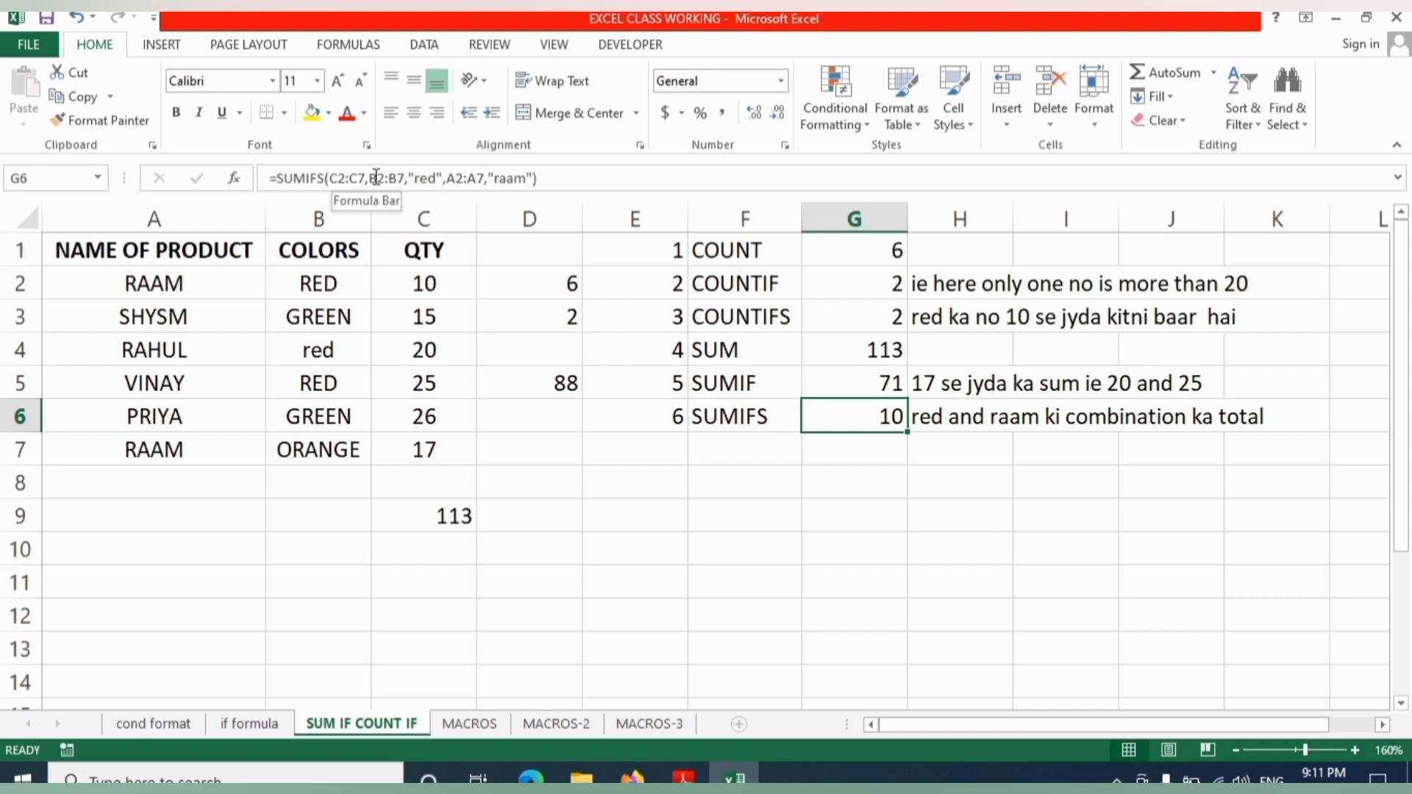
Step: Compare the product, color and QTY cells of the two RAAM rows with the SUMIFS criteria in G6
click(170, 283)
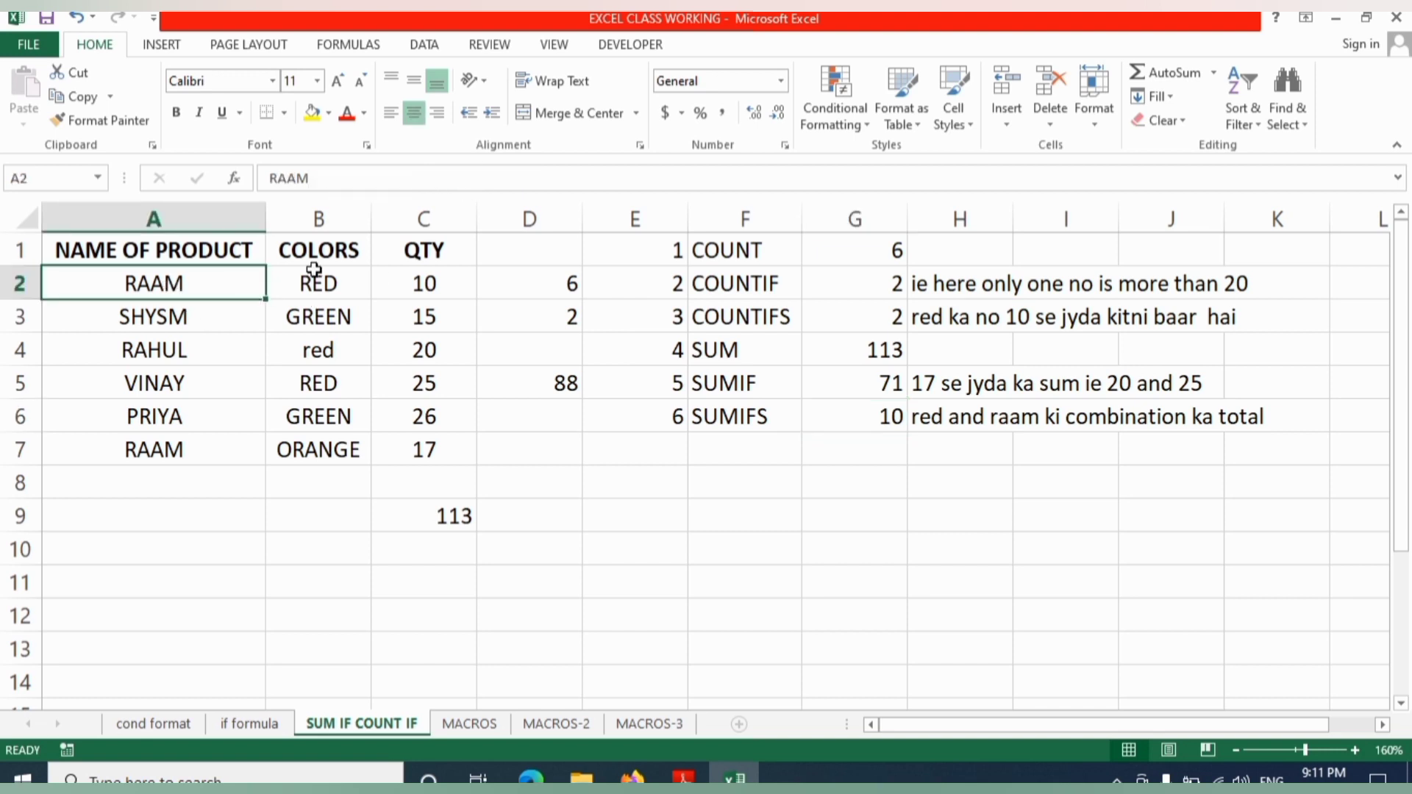
click(319, 278)
click(153, 449)
click(276, 450)
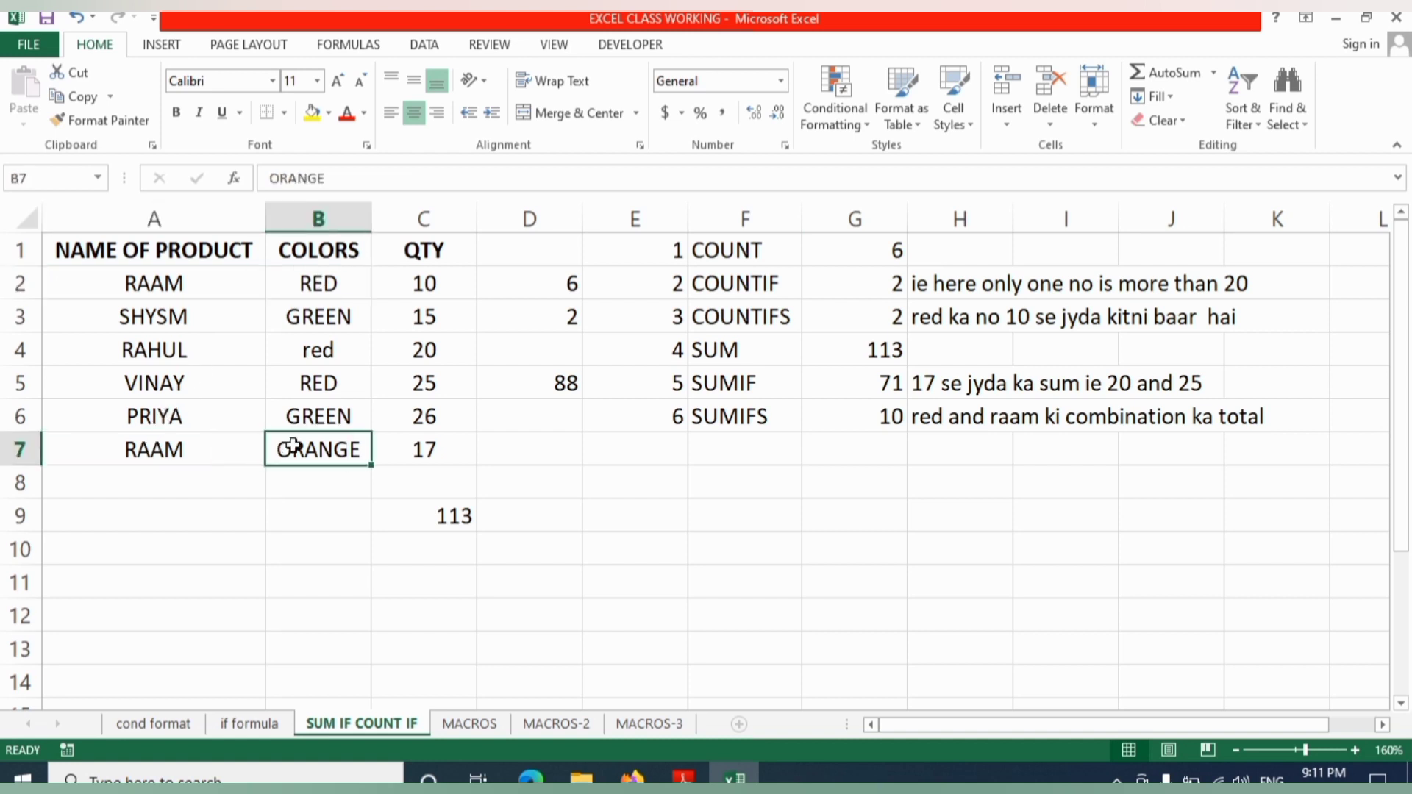
click(420, 286)
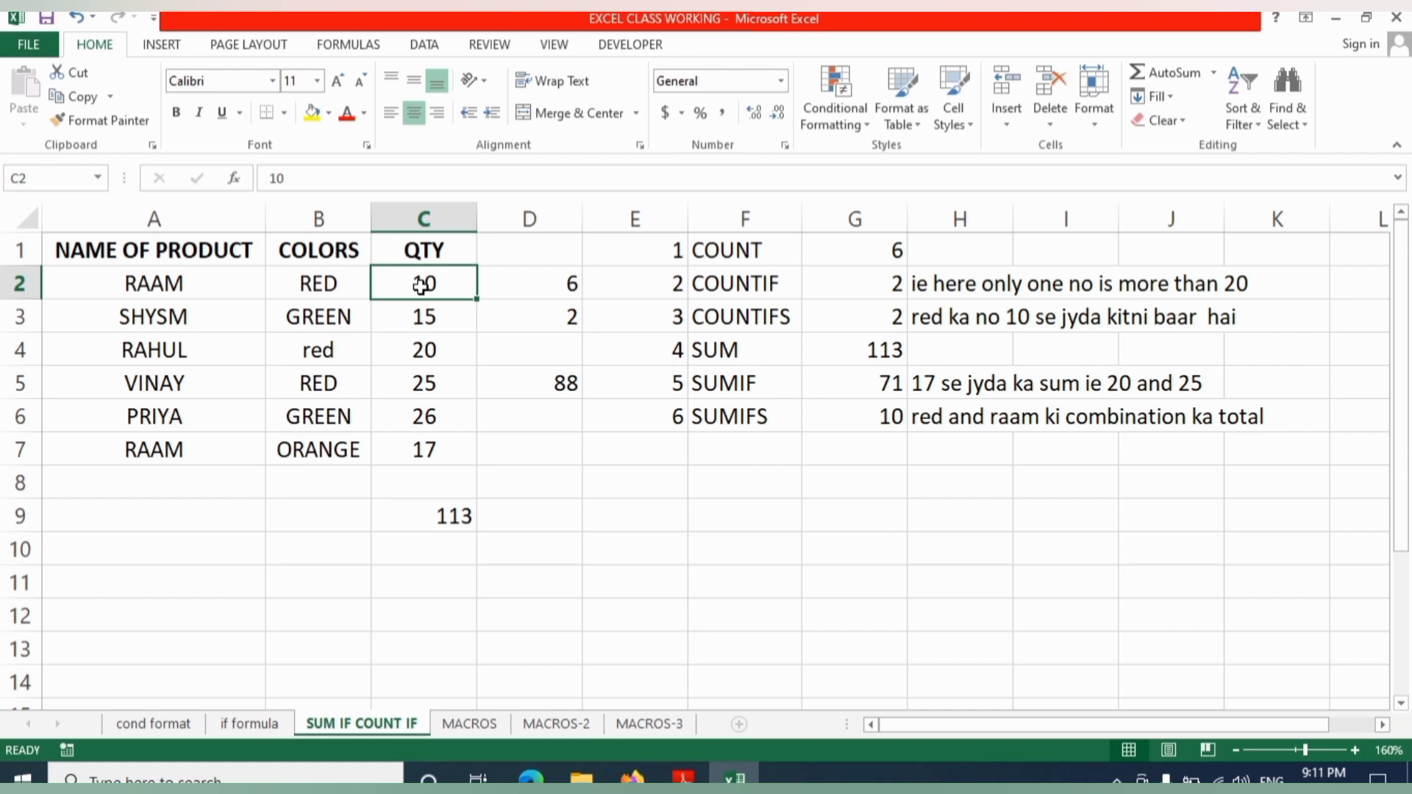
click(857, 418)
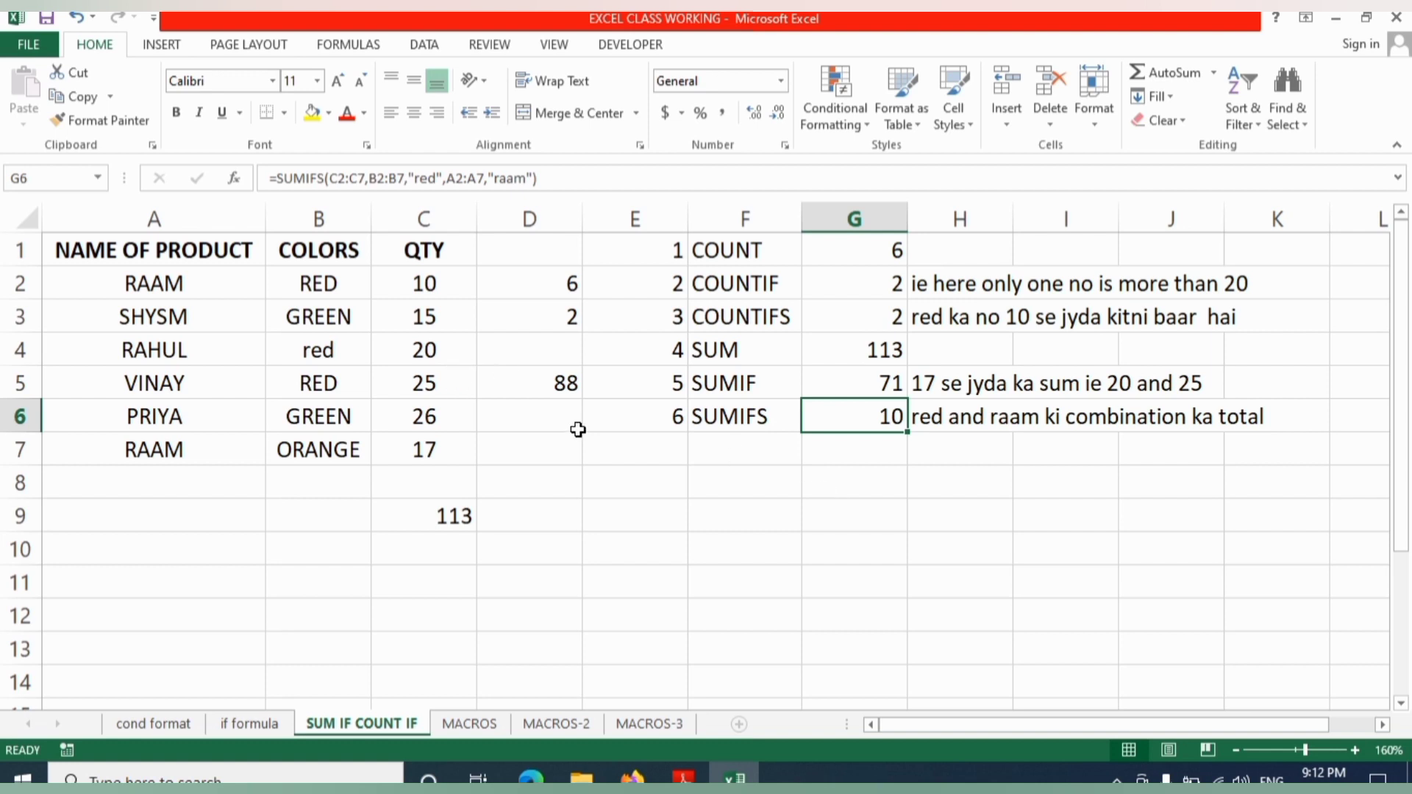
Step: Start a SUMIFS formula in D7 with sum range C2:C7 and the criterion "red" on the COLORS range B2:B7
click(533, 450)
text(=)
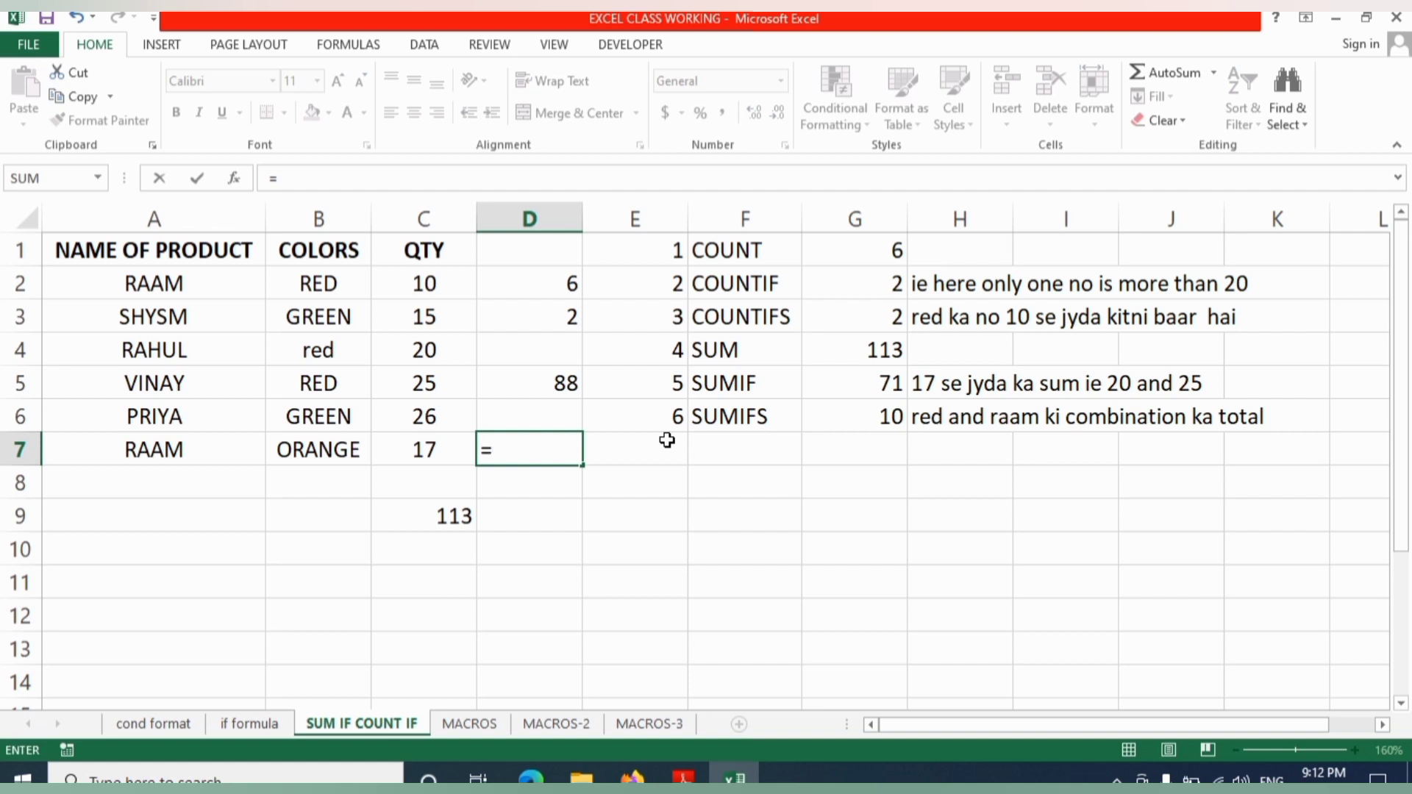
text(sum)
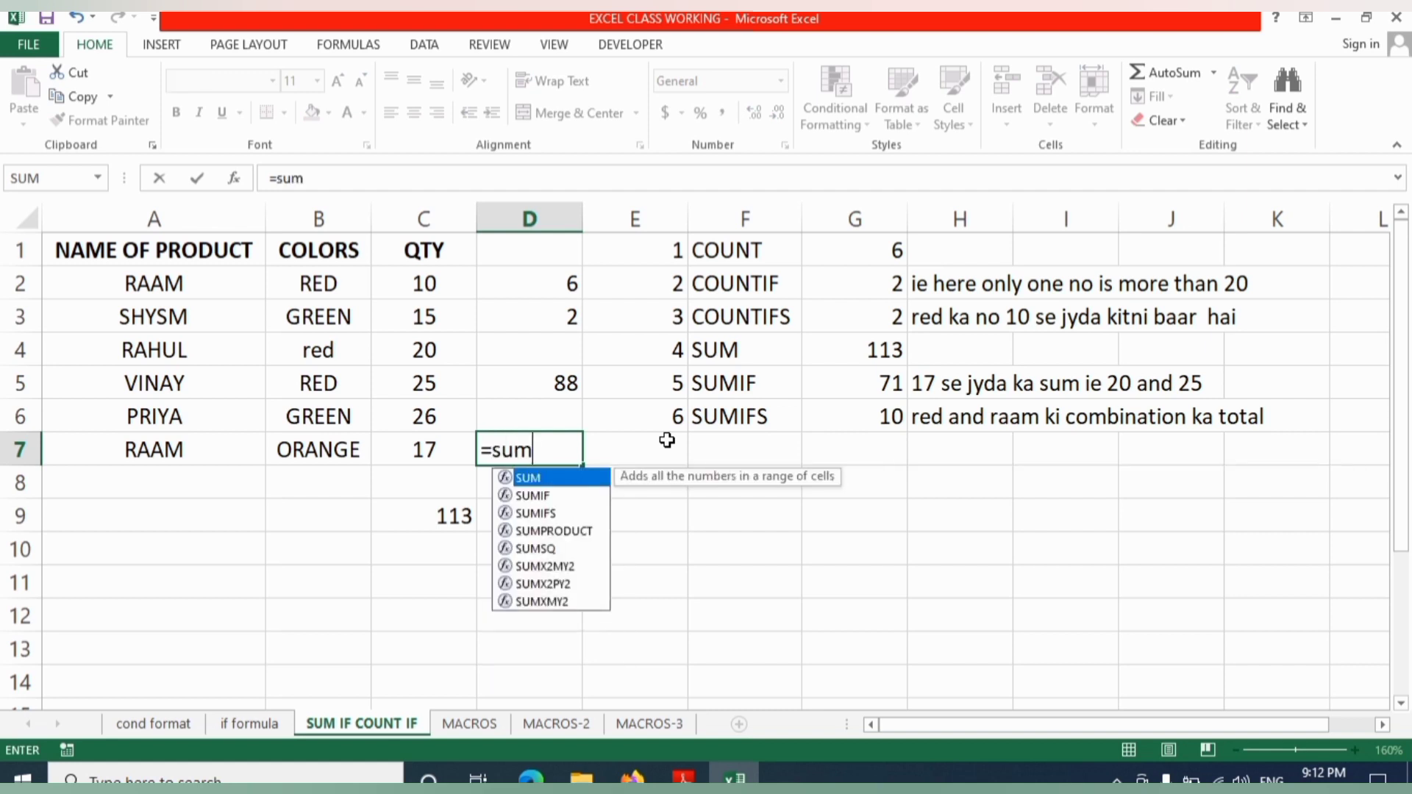
text(ifs)
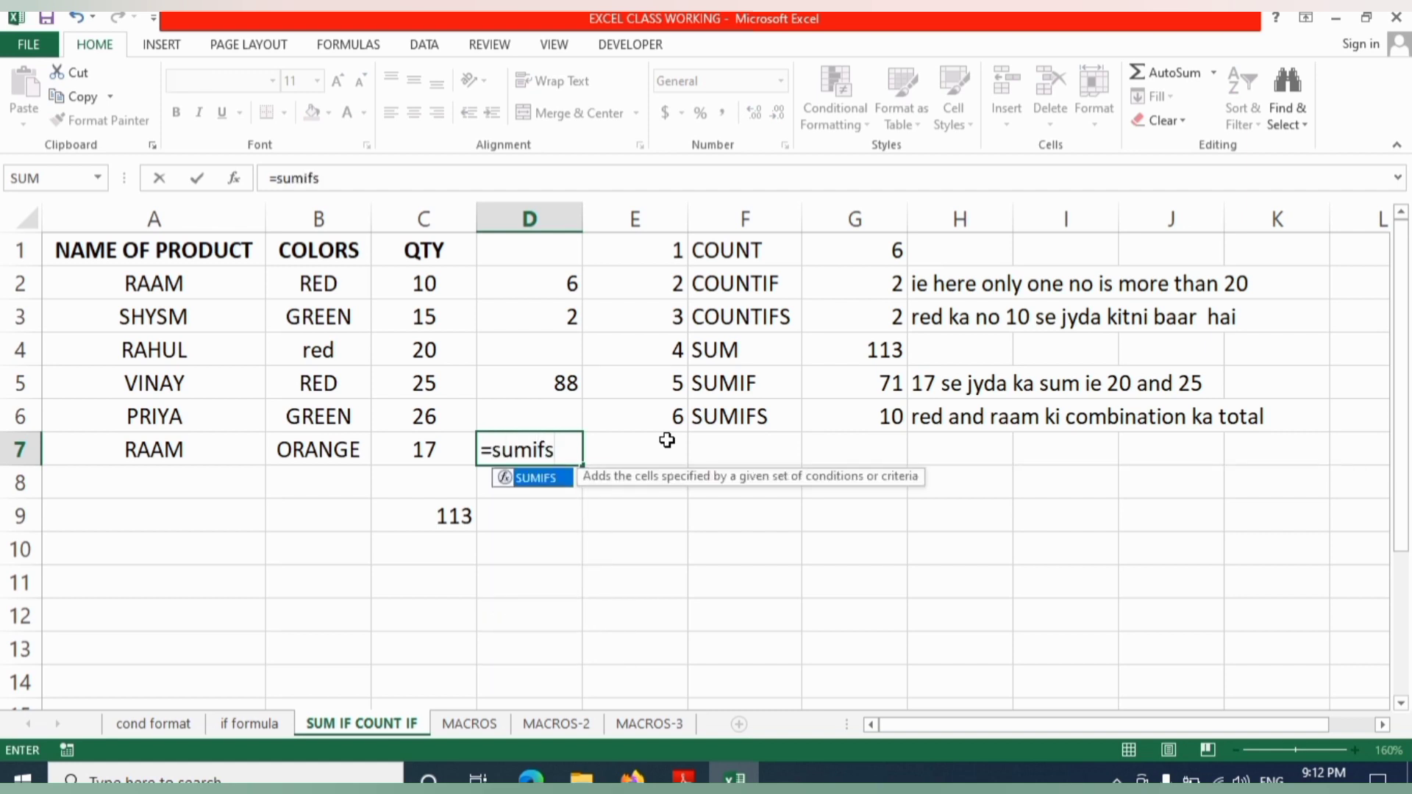
text(()
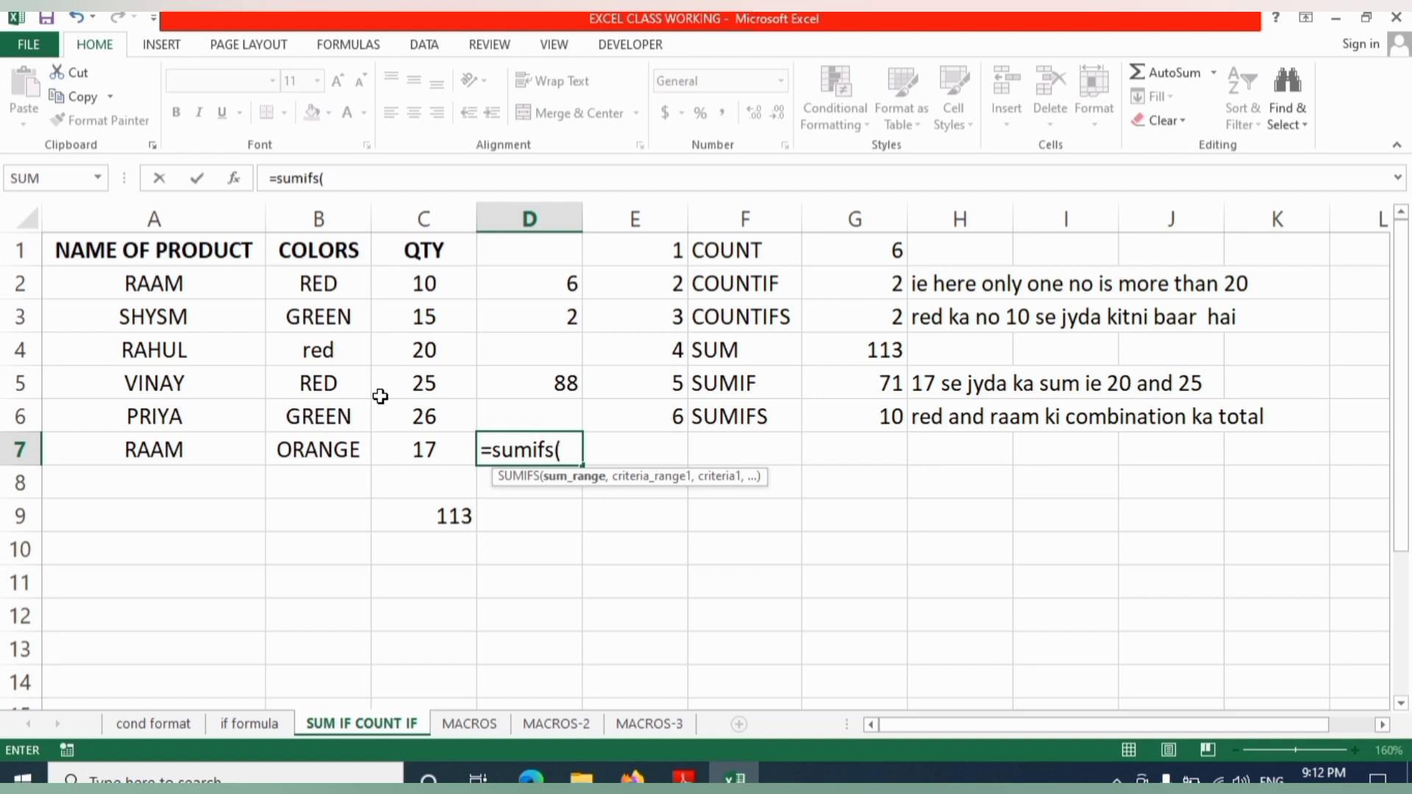
drag(424, 286, 428, 453)
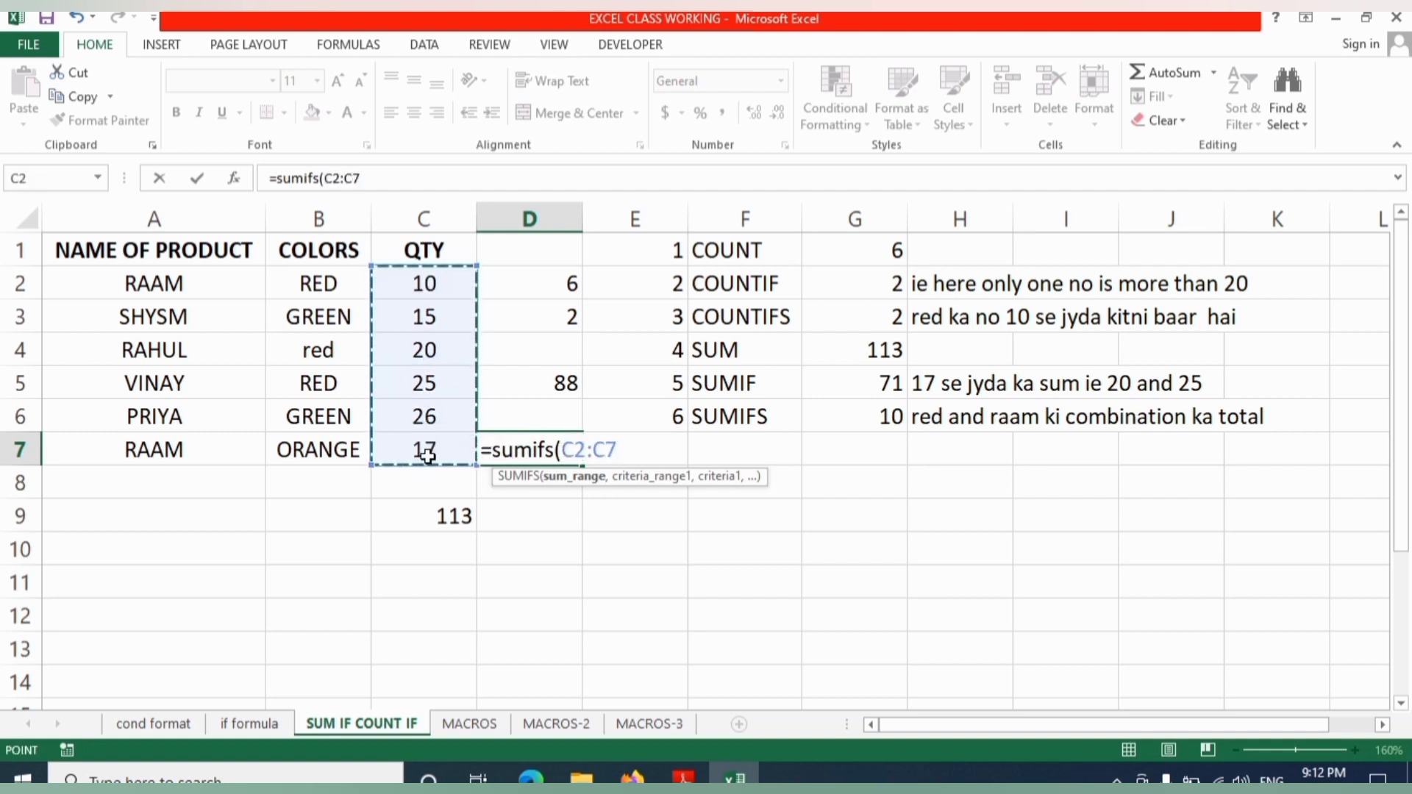
text(,)
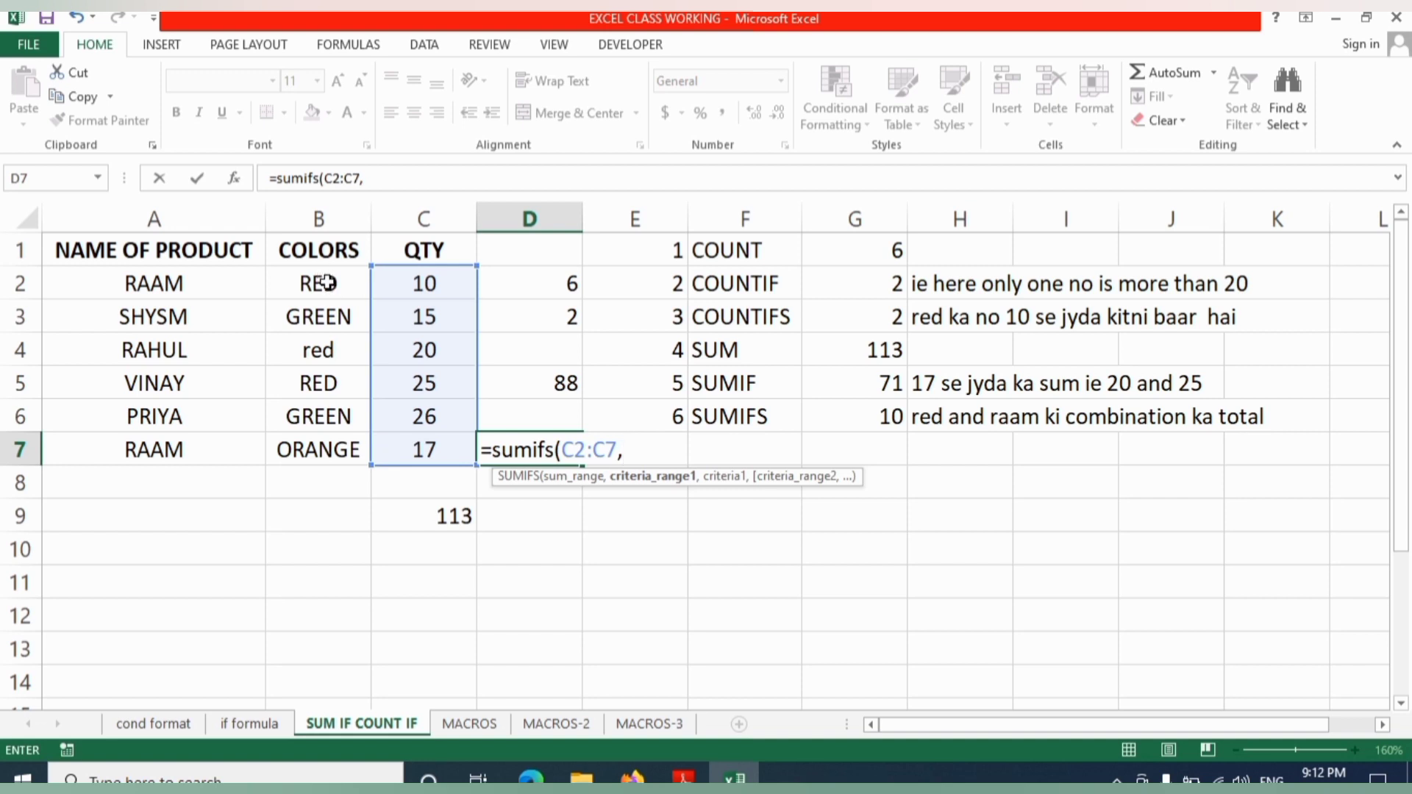
drag(326, 283, 319, 450)
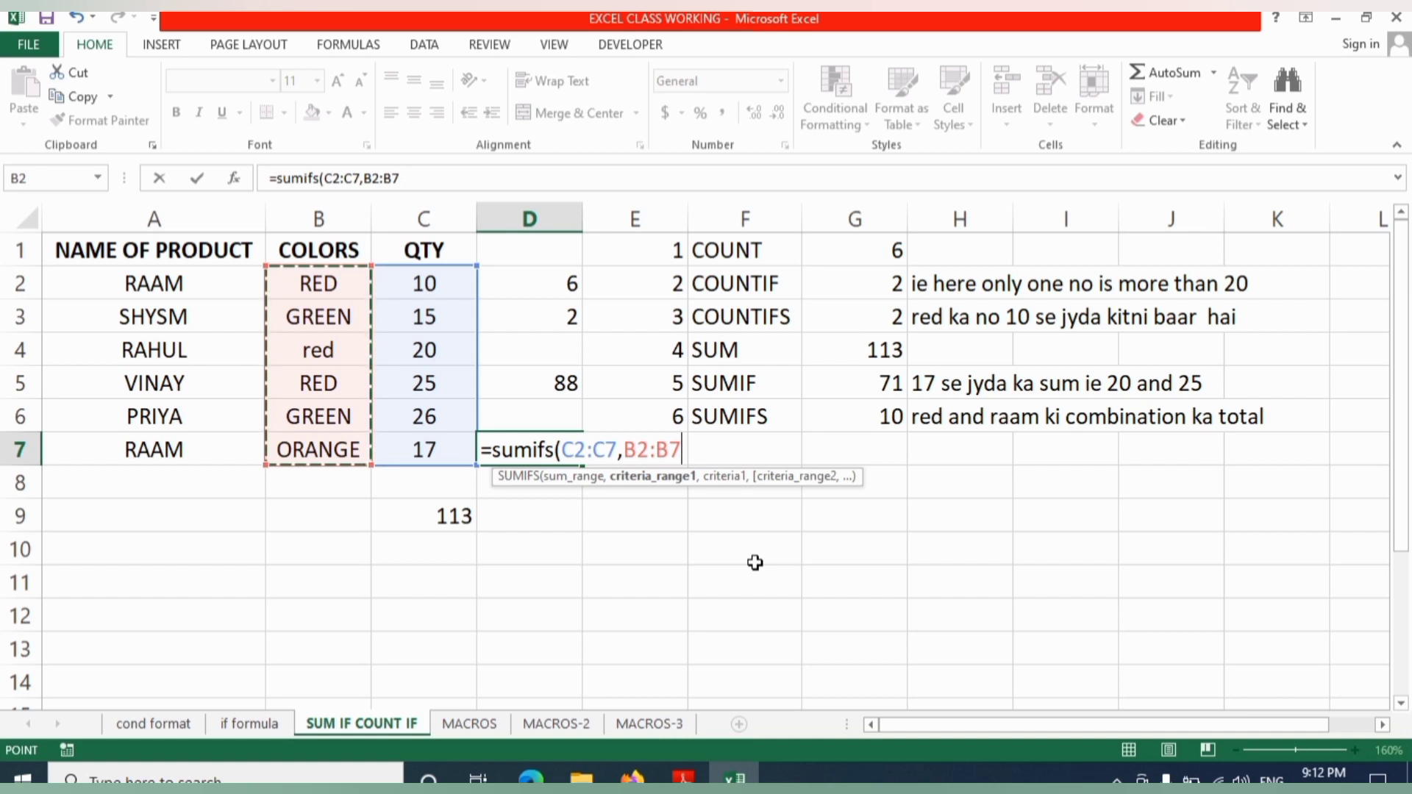
text(,")
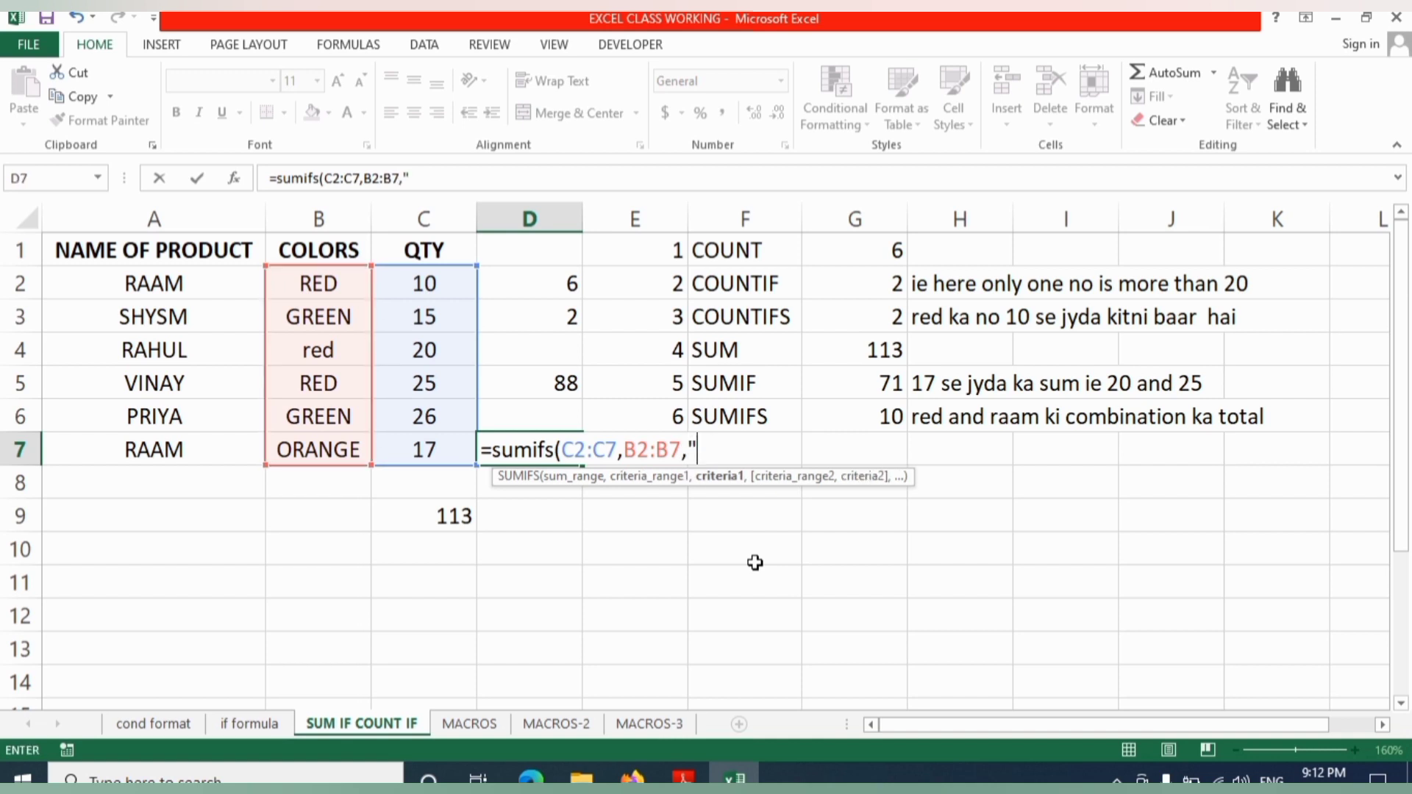
text(red)
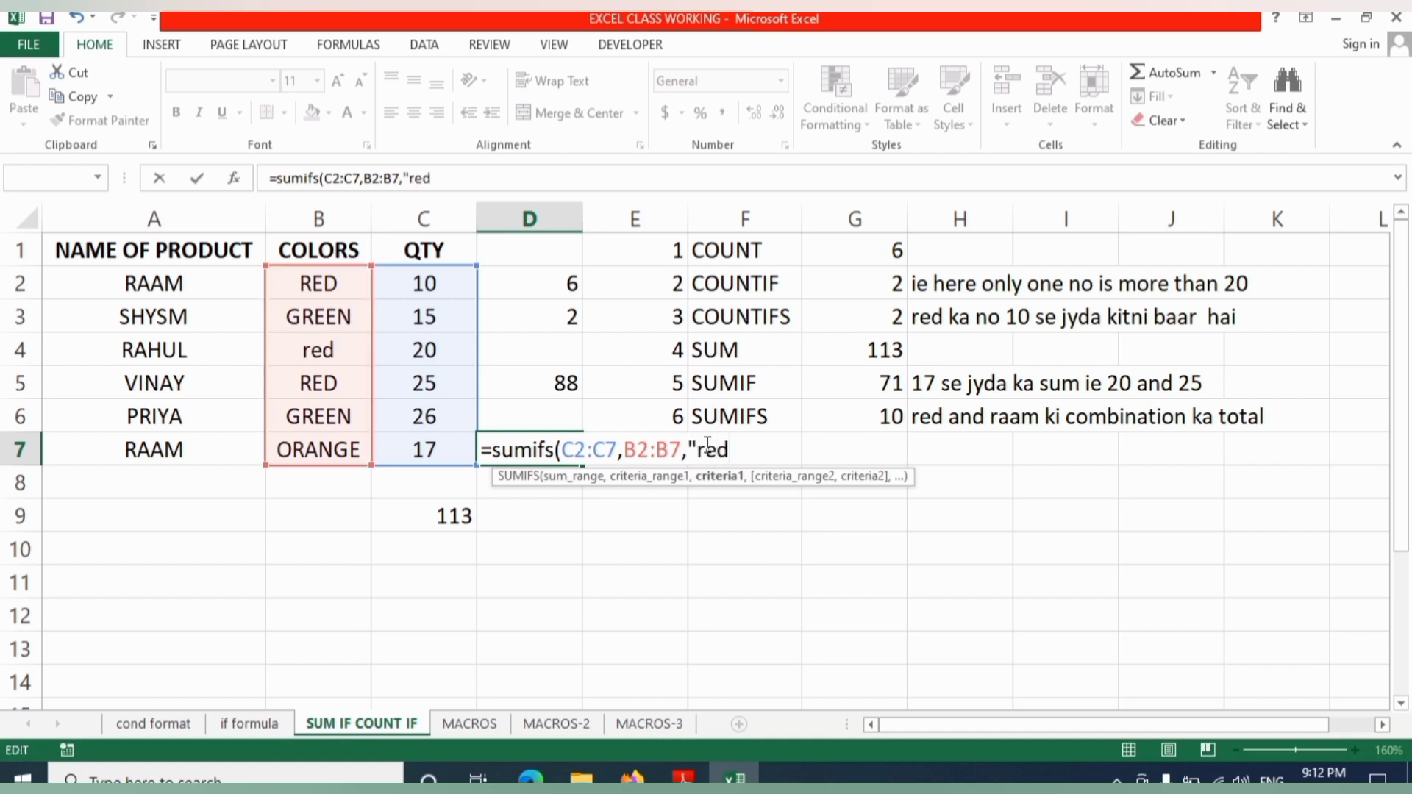
text(",)
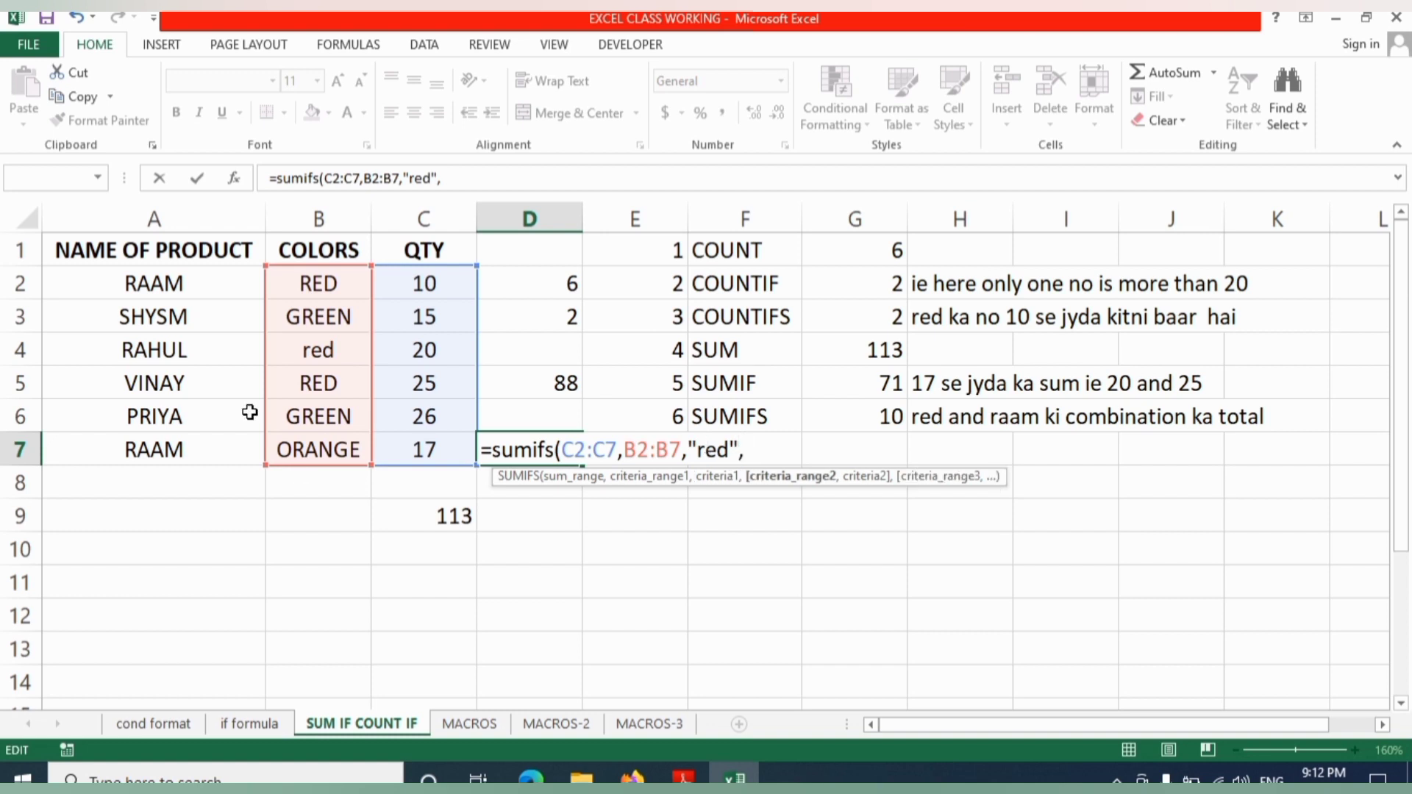
Step: Complete the SUMIFS formula in D7 with the criterion "raam" on the NAME OF PRODUCT range A2:A7
drag(188, 282, 183, 441)
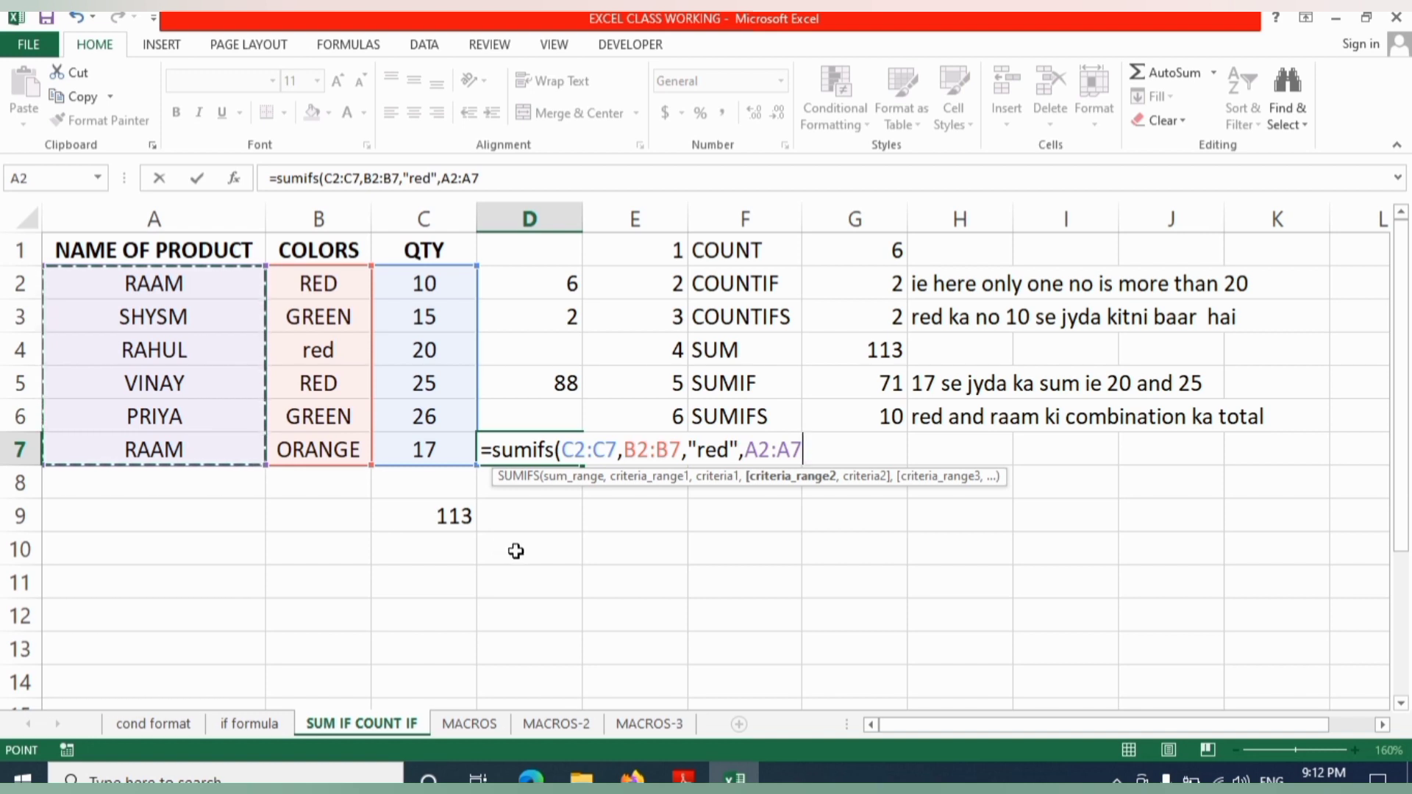
text(,)
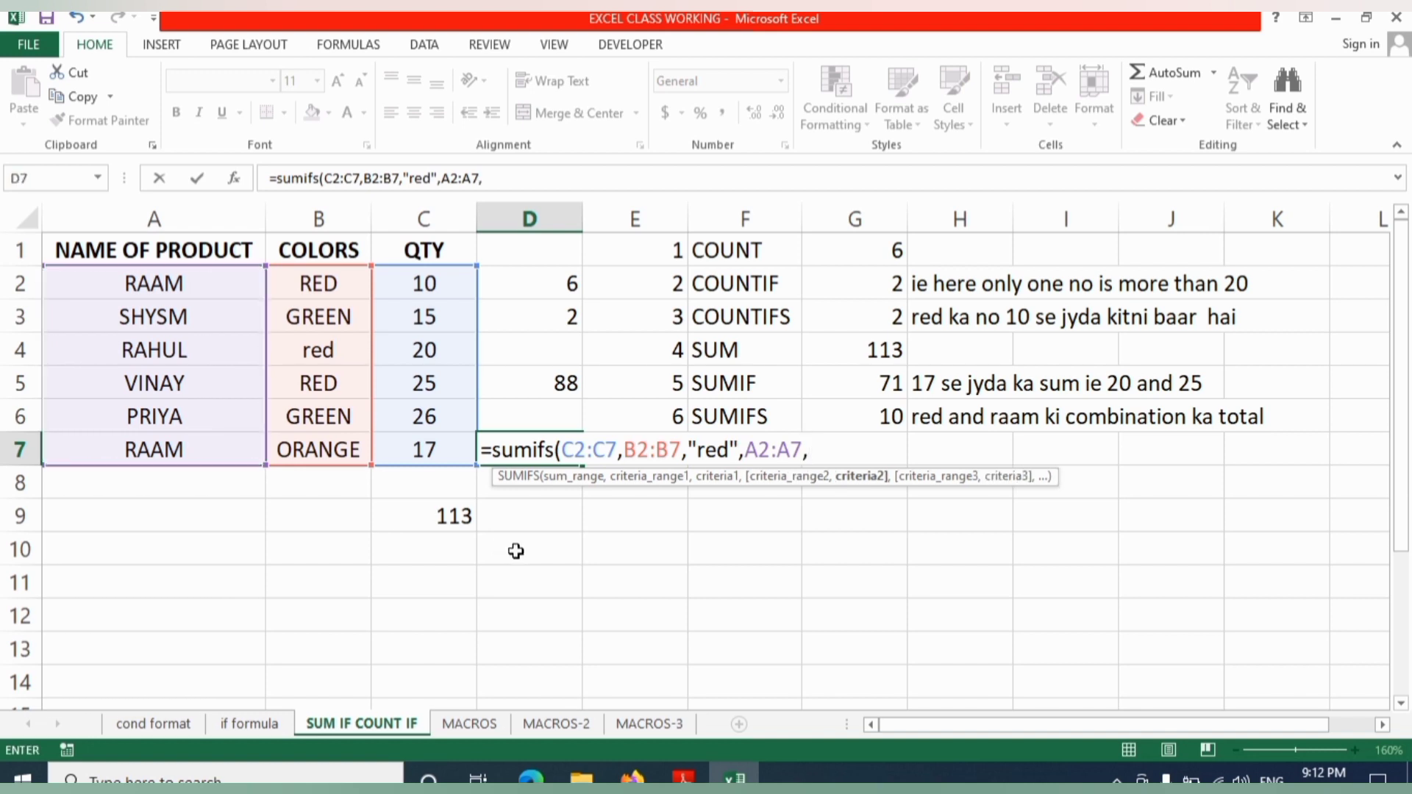
text("raa,)
key(BackSpace)
text(m"))
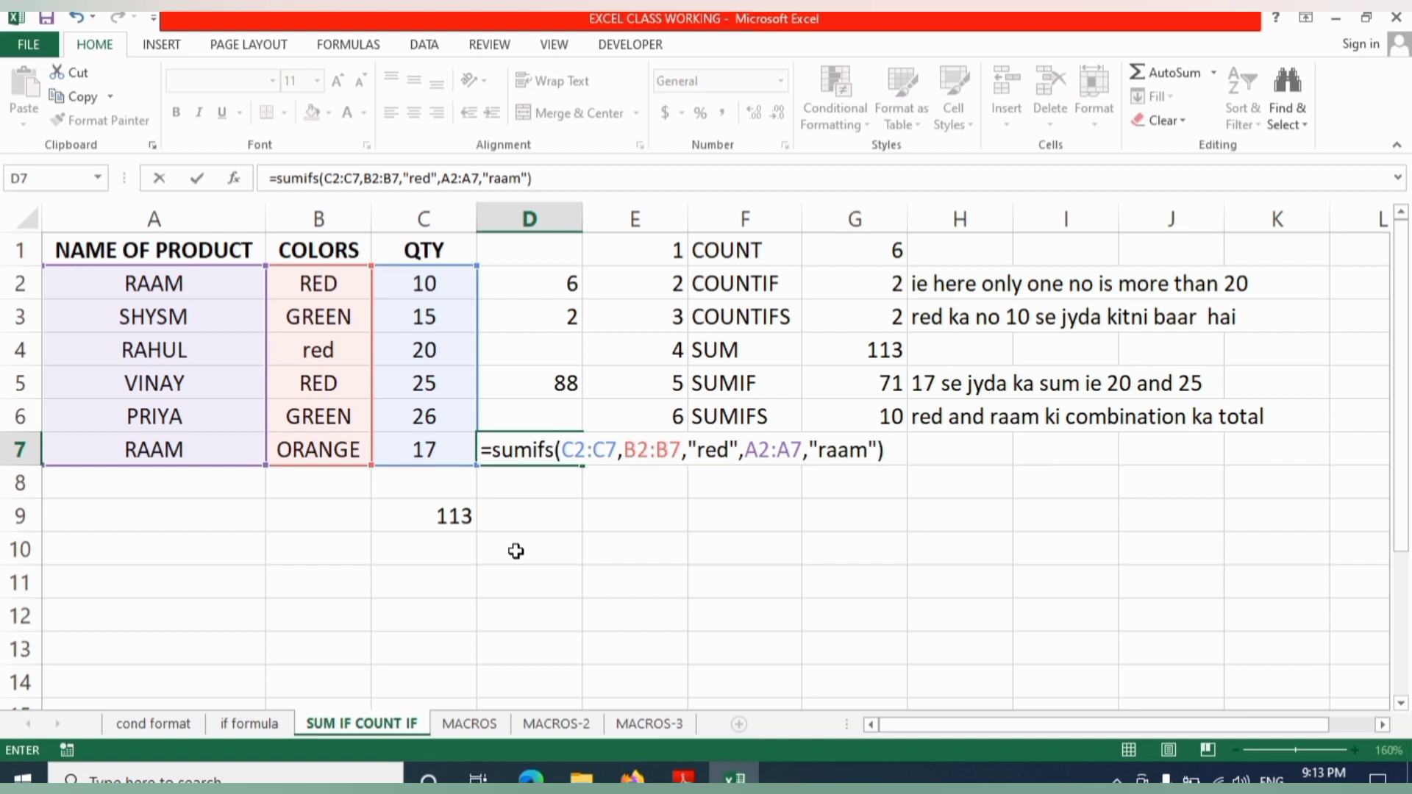
key(Return)
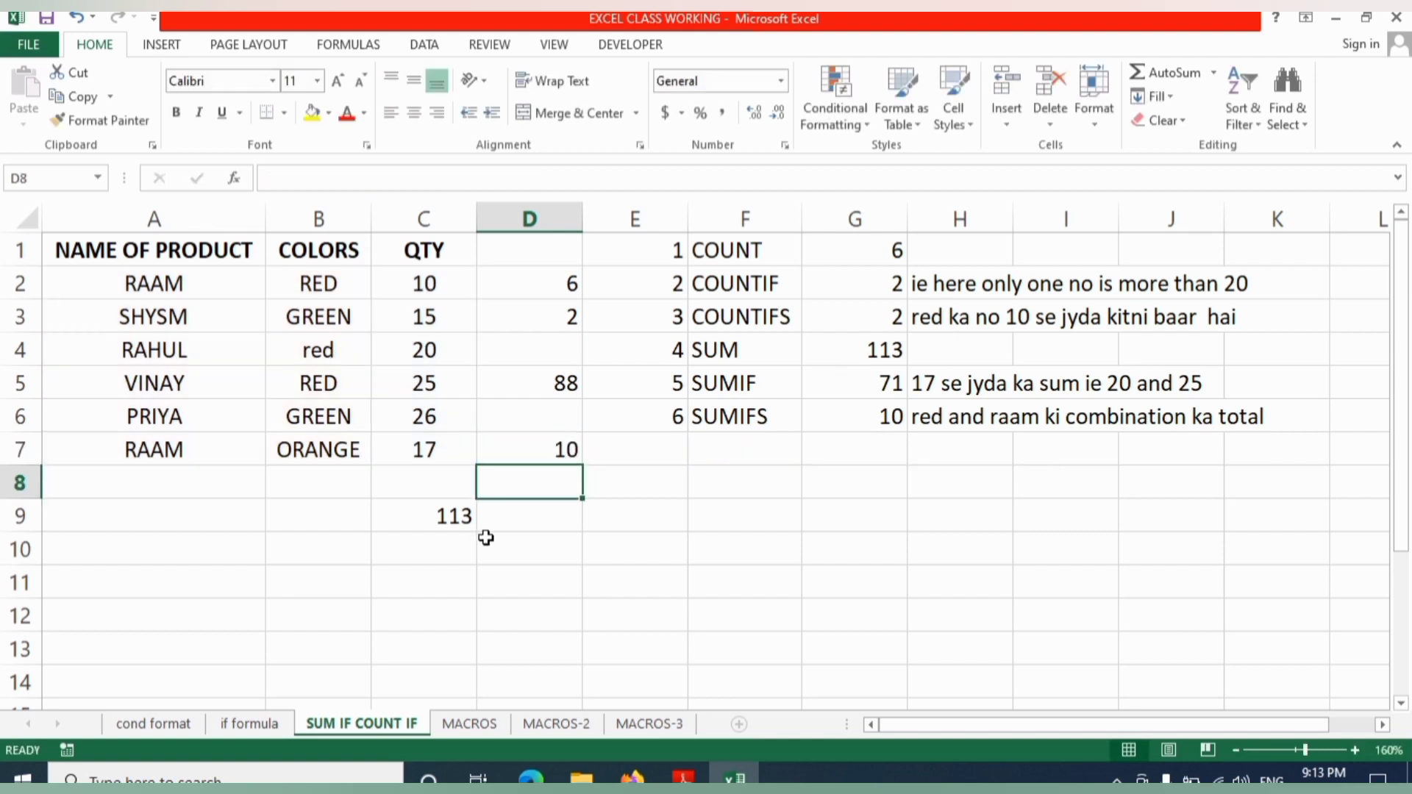
Step: Check the SUMIFS formula in D7 against the product and color cells in row 2
click(509, 454)
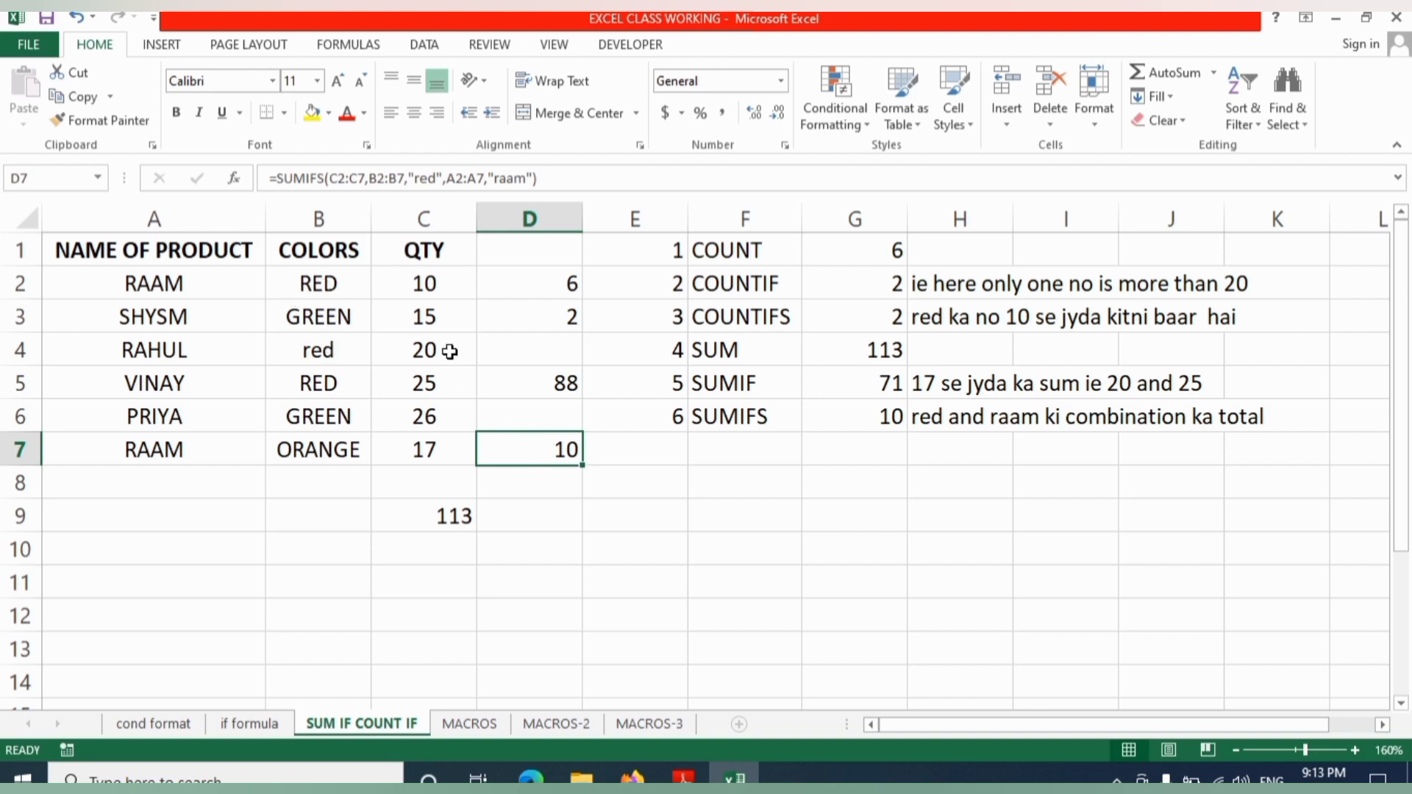
click(262, 292)
click(306, 284)
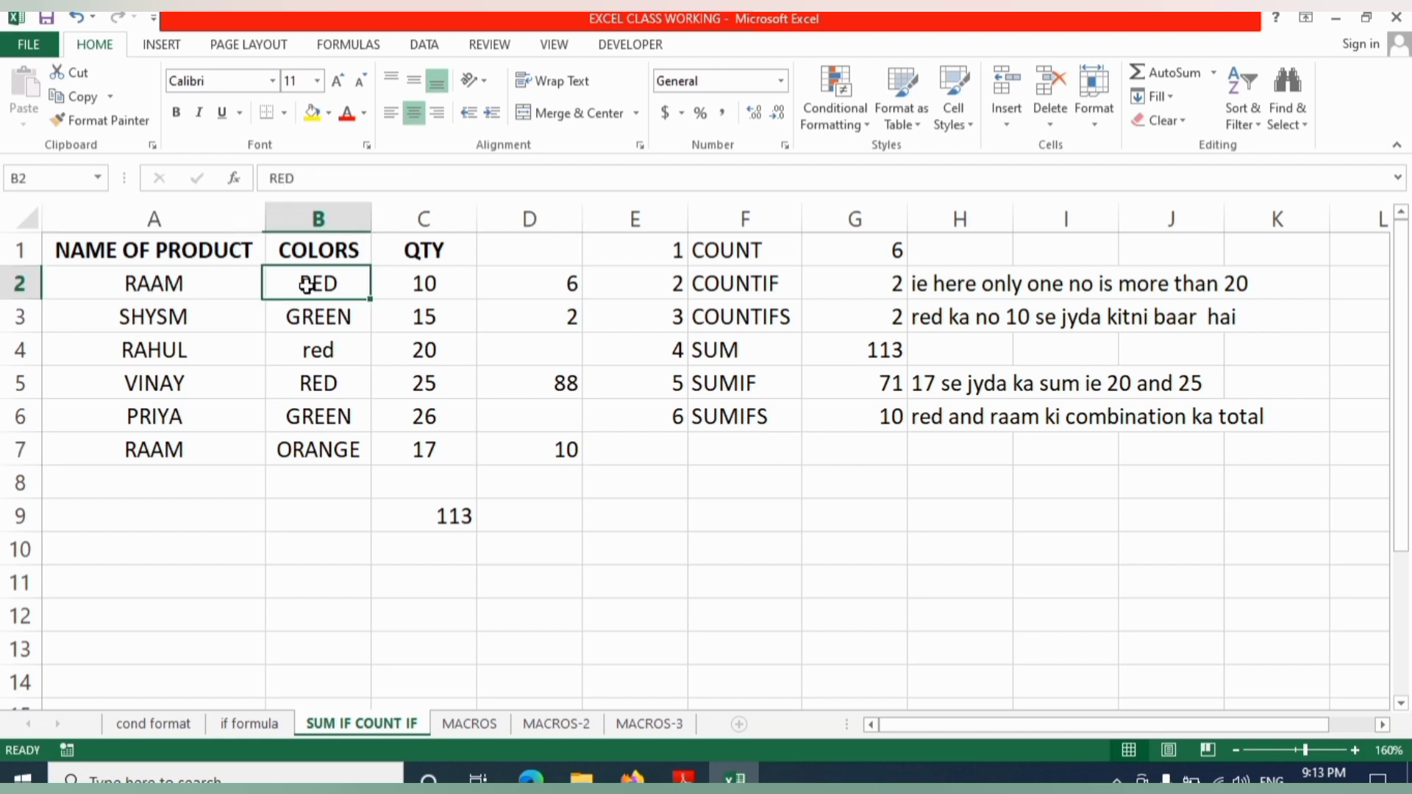
Step: Change the color in B7 to red and check the QTY values of both RAAM rows
click(165, 444)
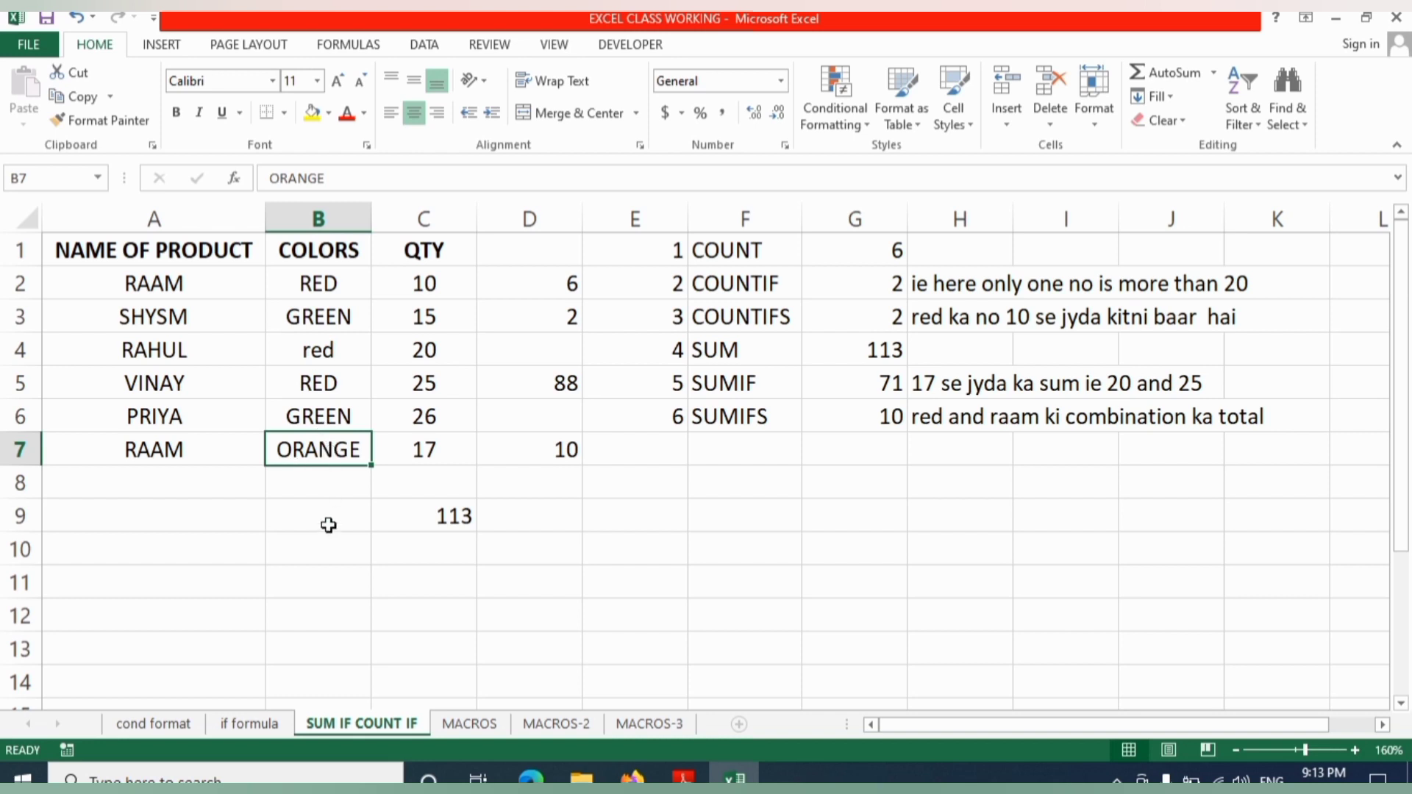
text(red)
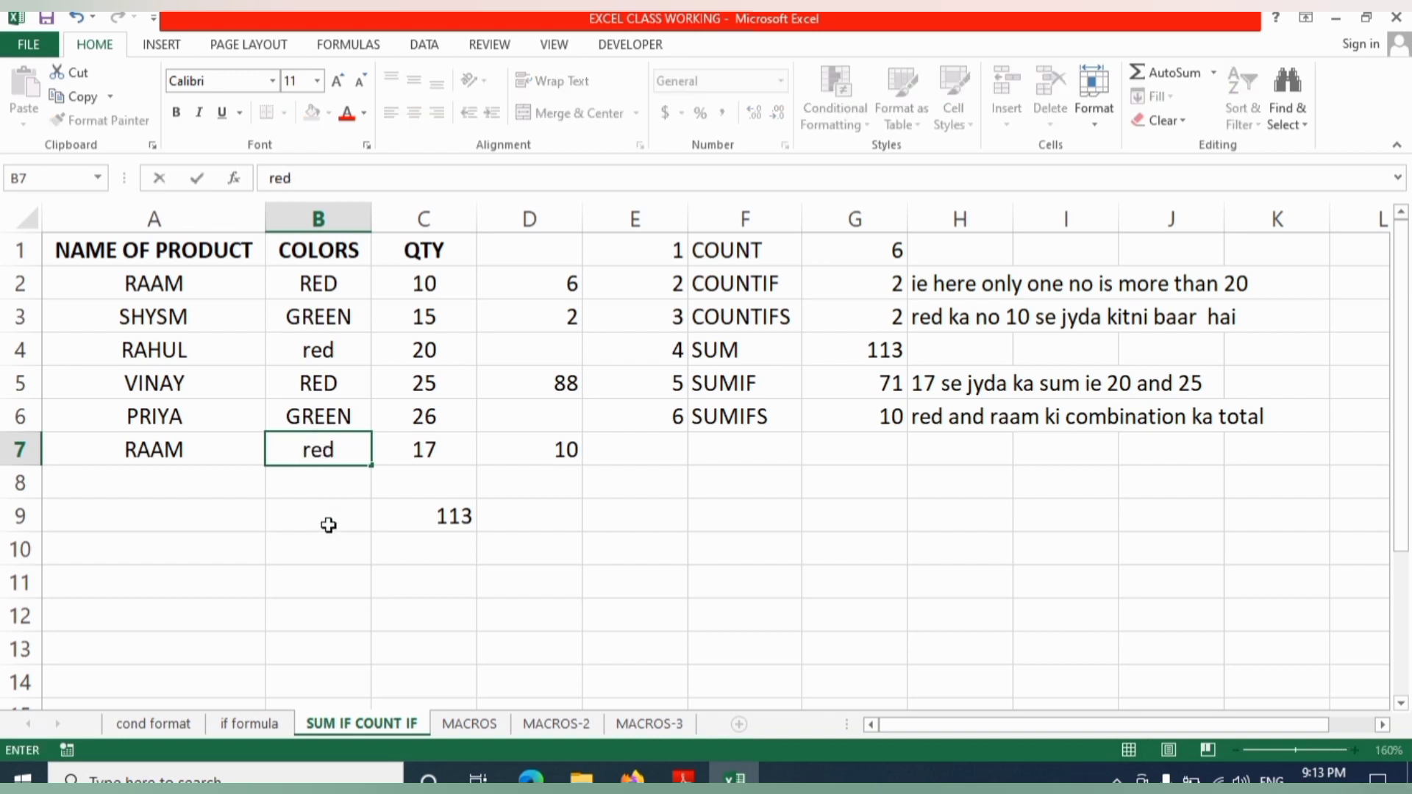
key(Return)
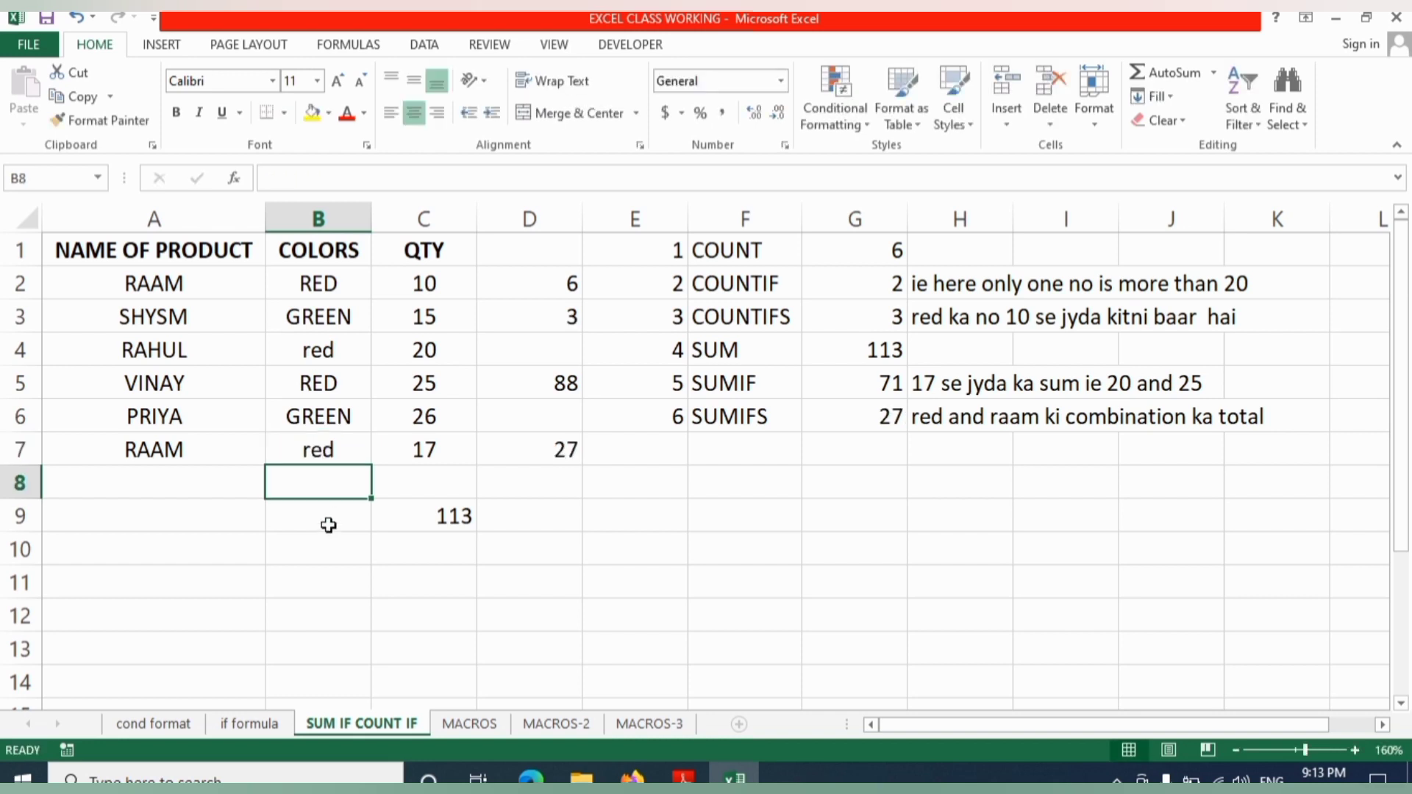
click(432, 286)
click(432, 455)
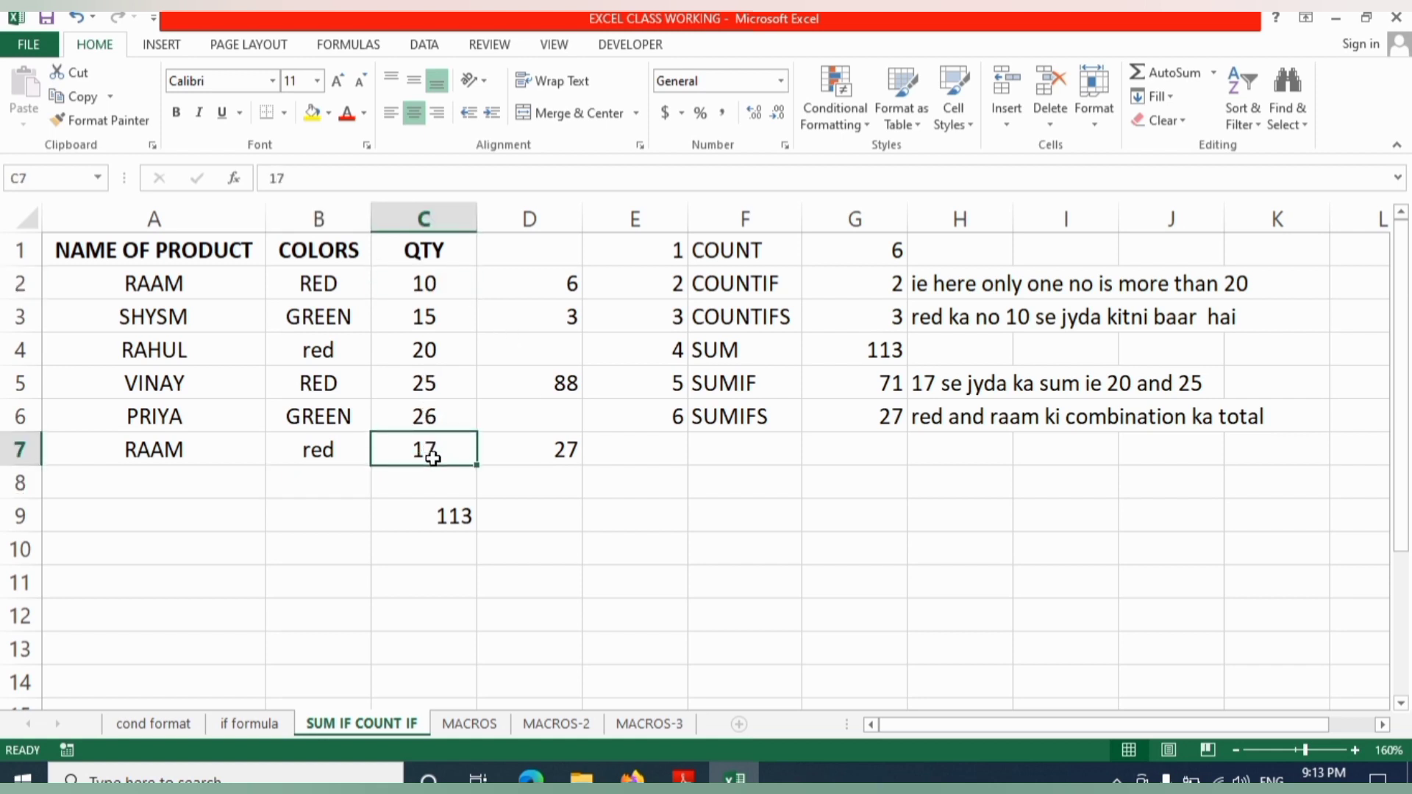